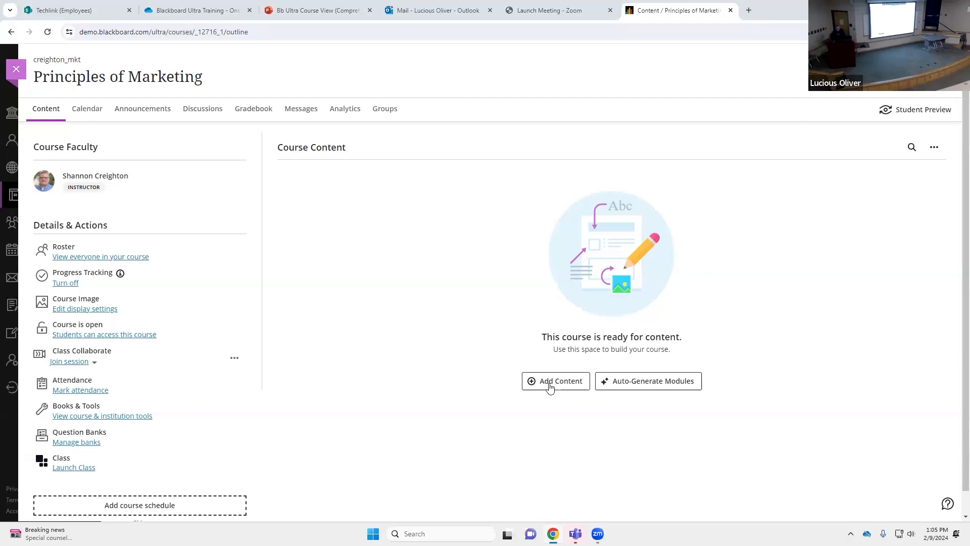
# Create a learning module in the empty course content area and title it "Week 1: Intro to Mkt".
pyautogui.click(568, 387)
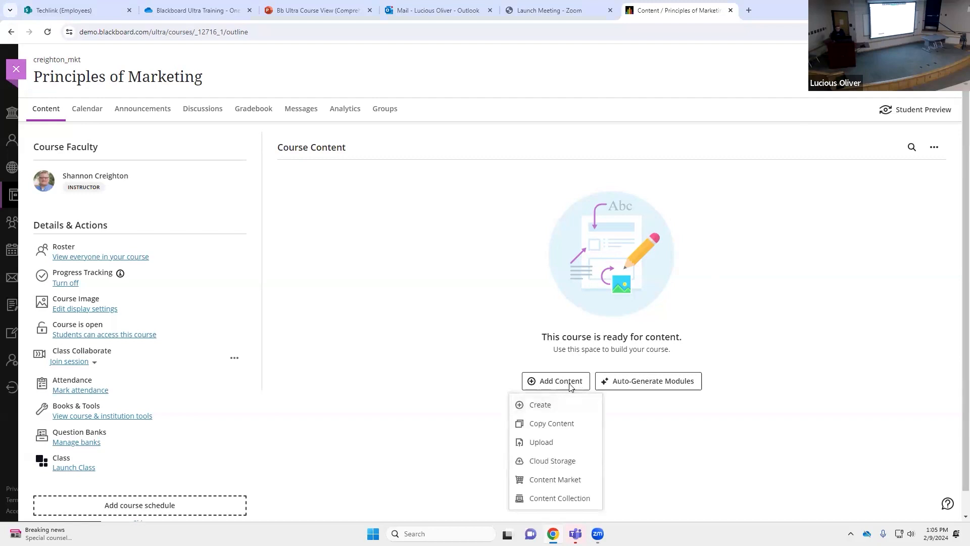
pyautogui.click(550, 406)
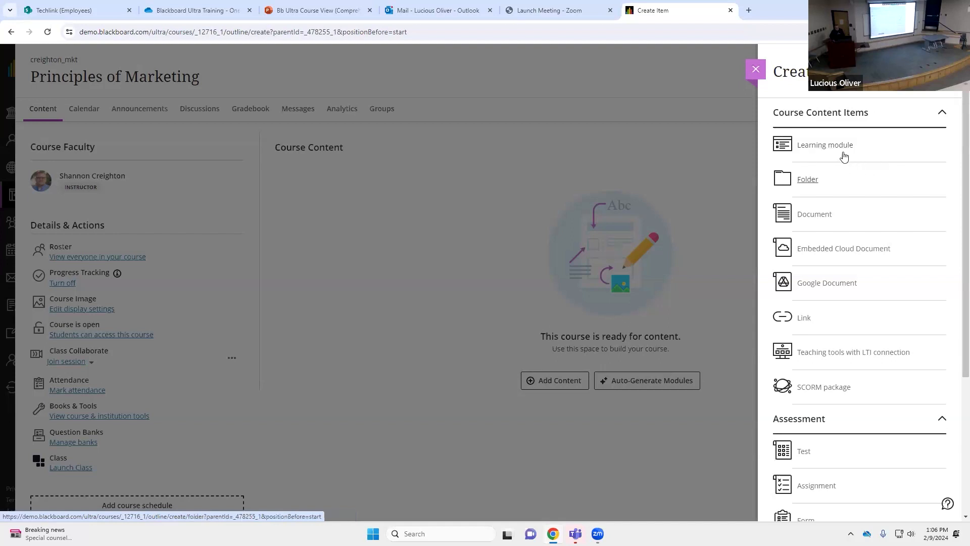
pyautogui.click(844, 151)
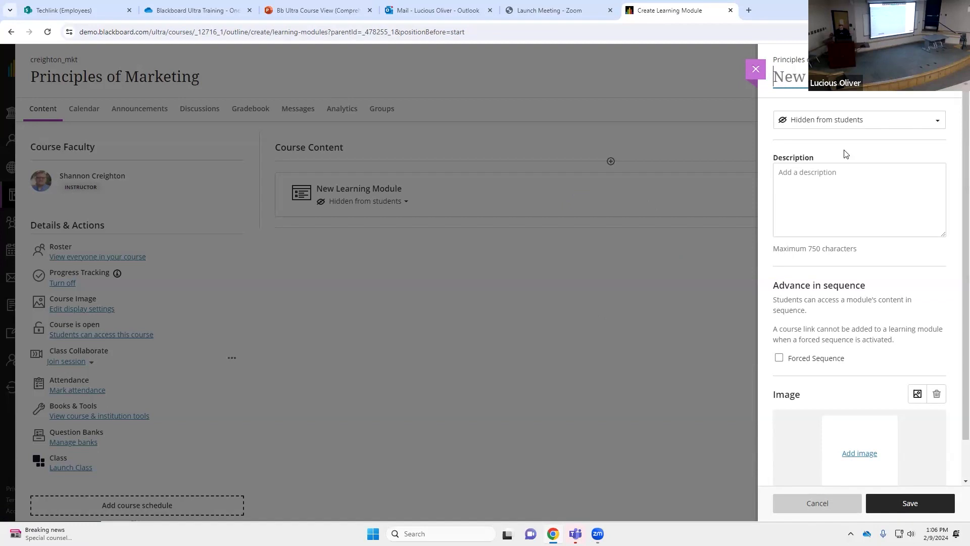
pyautogui.write('Wekk')
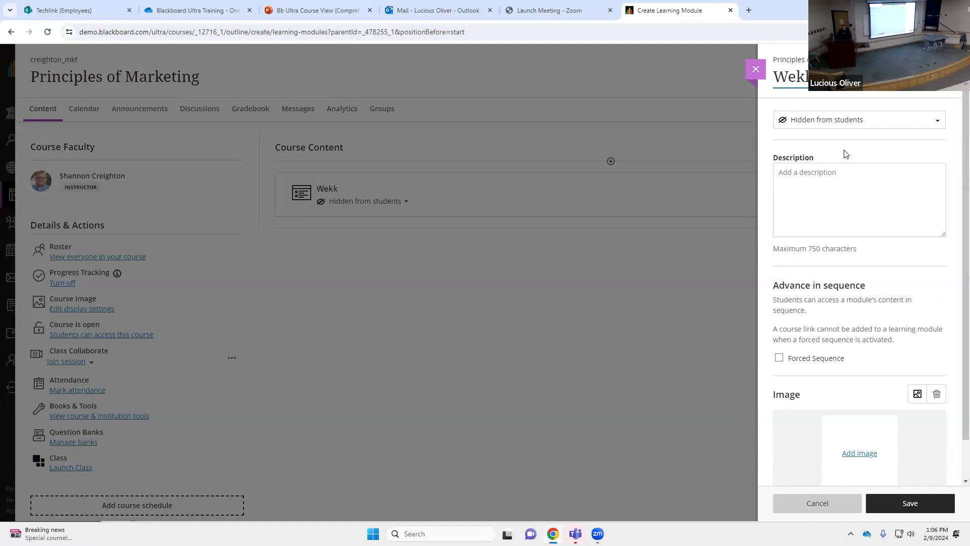
pyautogui.press('BackSpace')
pyautogui.press('BackSpace')
pyautogui.write('ek 1: Intro to M')
# Make the new learning module visible to students and enter "Intro to Mkt" as its description.
pyautogui.click(889, 127)
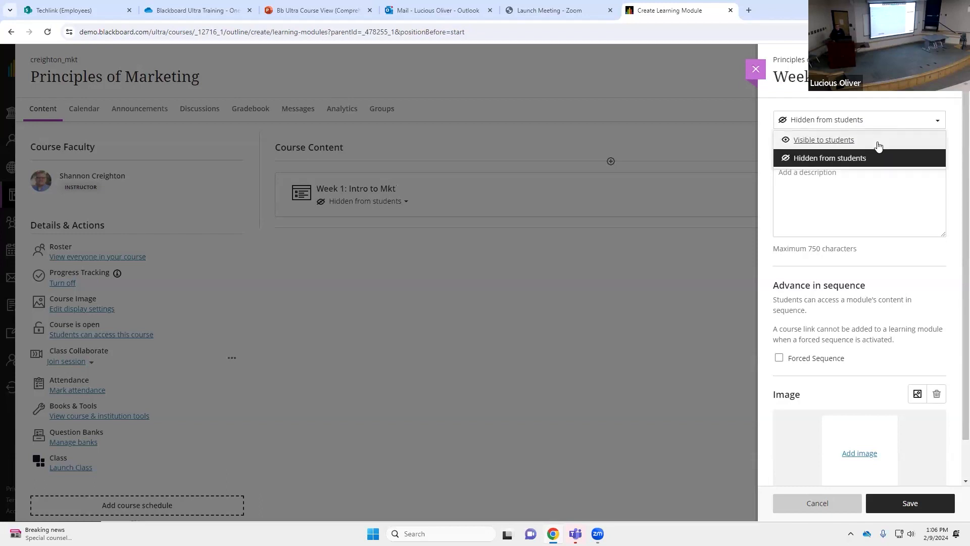
pyautogui.click(879, 141)
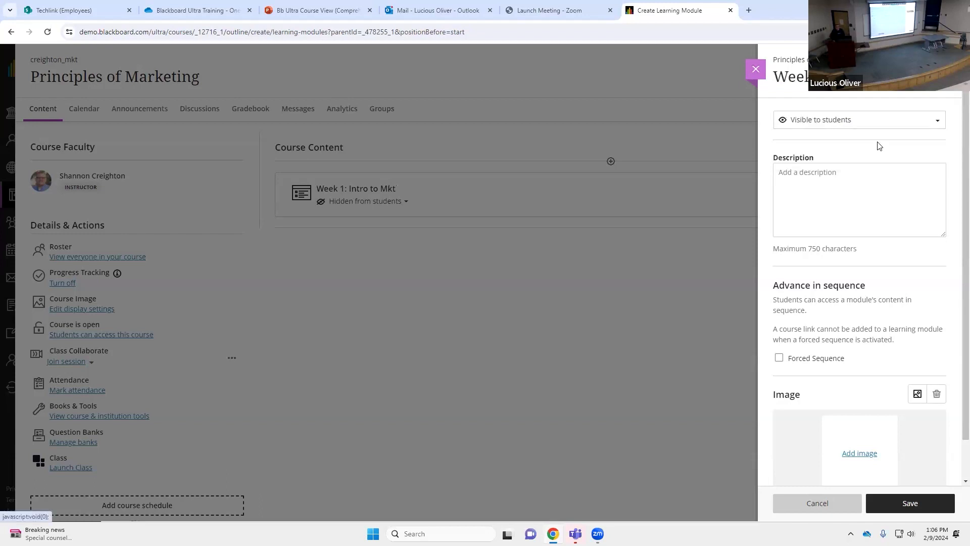
pyautogui.click(847, 185)
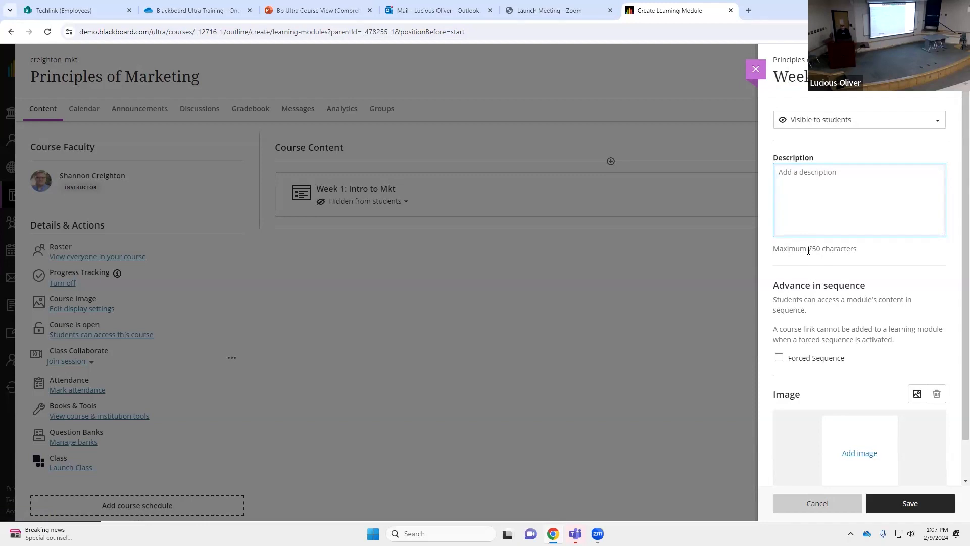
pyautogui.write('Intro to ')
pyautogui.write('<kt')
pyautogui.press('BackSpace')
pyautogui.press('BackSpace')
pyautogui.write('Mkt')
pyautogui.click(885, 277)
pyautogui.scroll(-1, 879, 282)
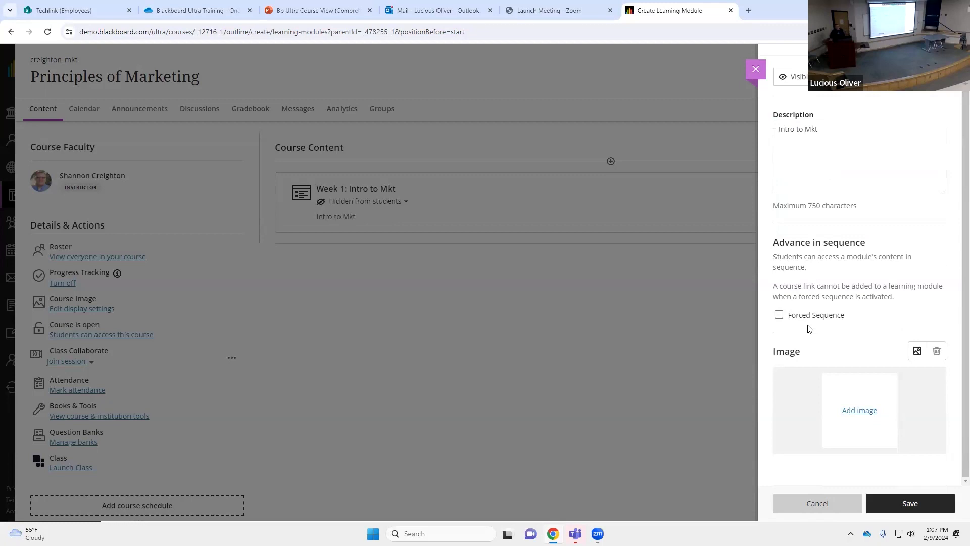
pyautogui.click(780, 315)
pyautogui.click(816, 318)
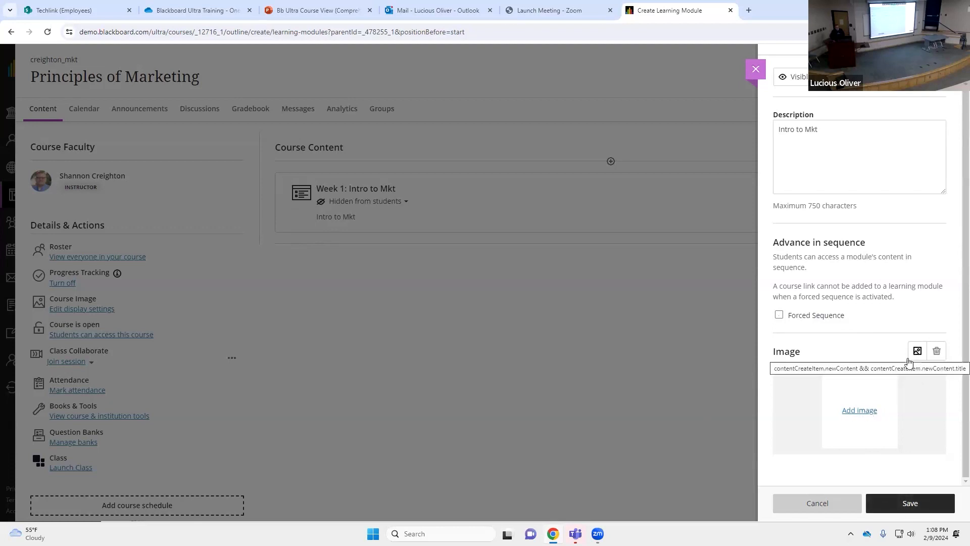
# Start adding a module image from the Unsplash stock images and search for "marketing".
pyautogui.click(859, 411)
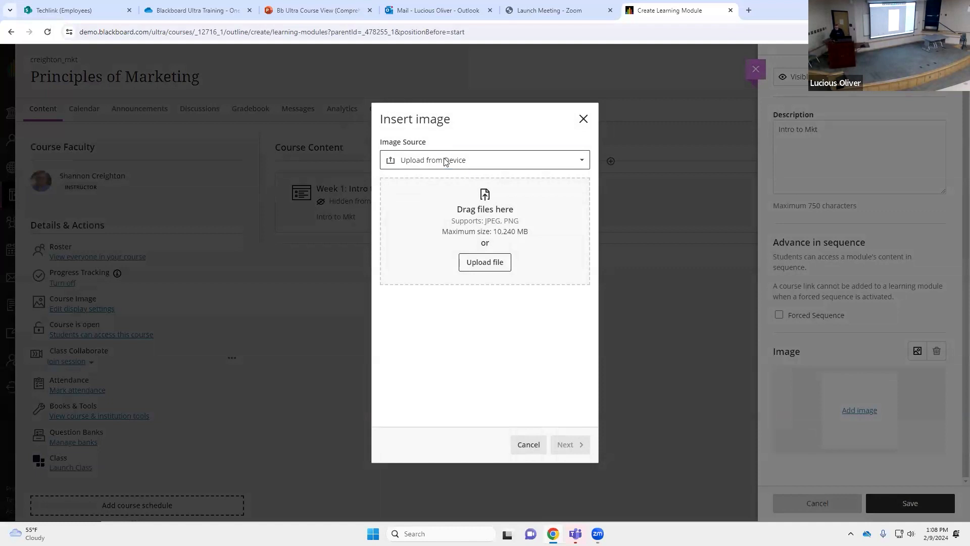
pyautogui.click(445, 160)
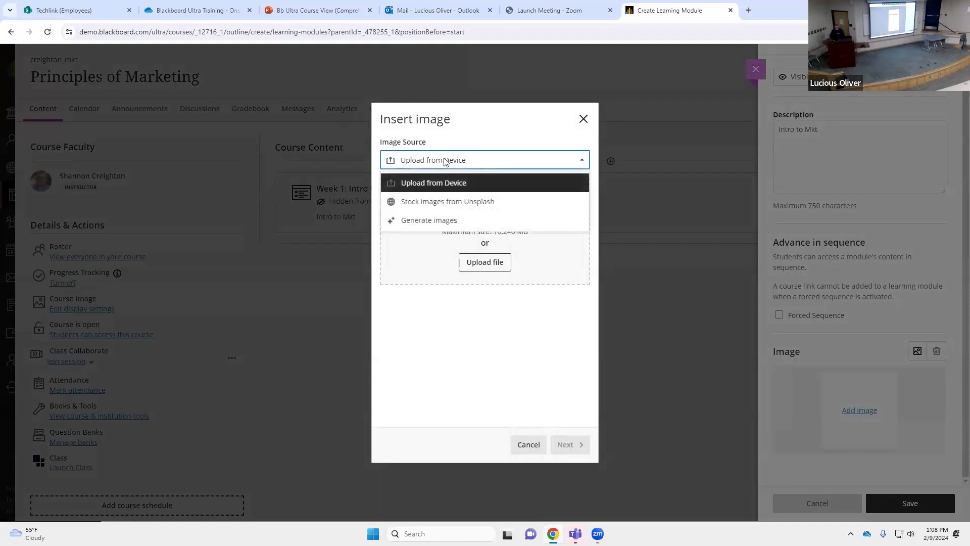
pyautogui.click(438, 205)
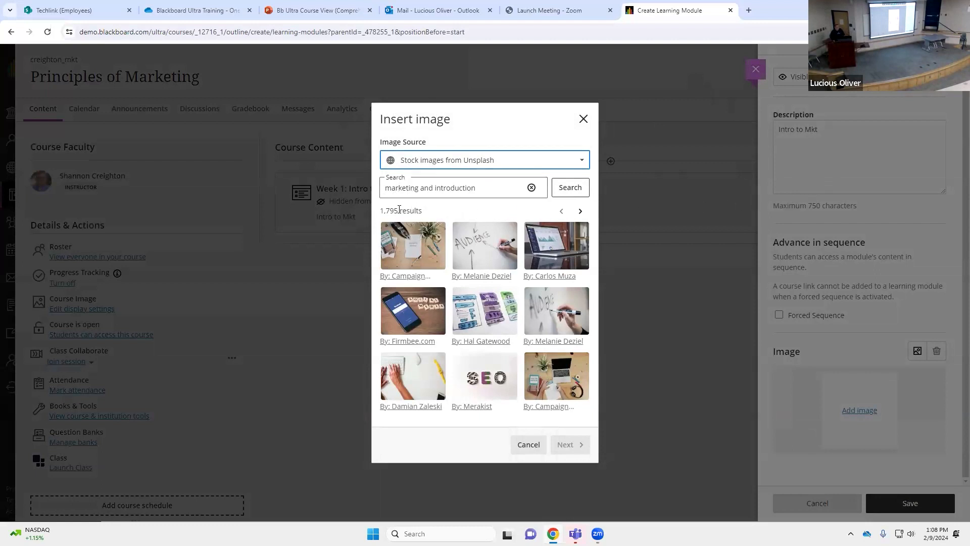
pyautogui.click(480, 187)
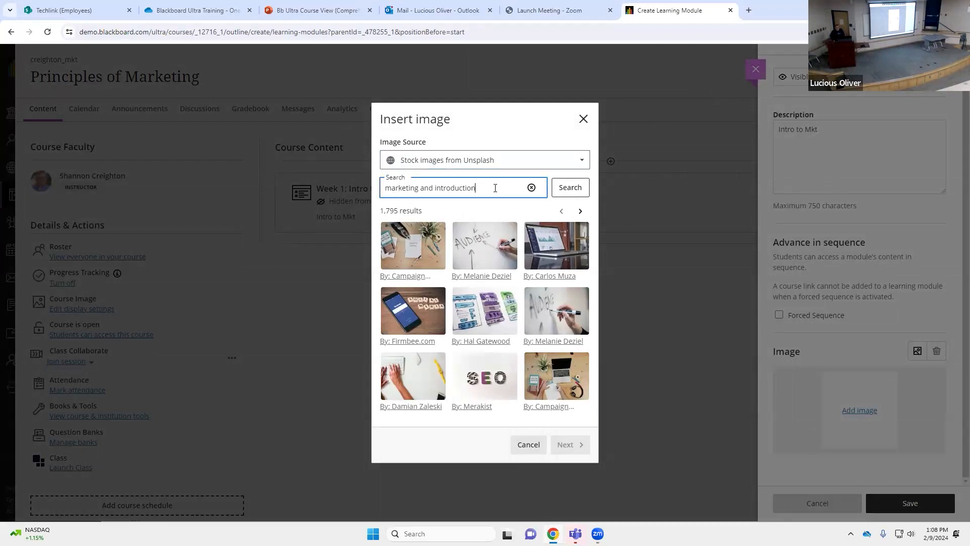
pyautogui.press('BackSpace')
pyautogui.press('BackSpace')
pyautogui.press('BackSpace')
pyautogui.press('BackSpace')
pyautogui.press('BackSpace')
pyautogui.press('BackSpace')
pyautogui.press('BackSpace')
pyautogui.press('BackSpace')
pyautogui.press('BackSpace')
pyautogui.press('BackSpace')
pyautogui.press('BackSpace')
pyautogui.press('BackSpace')
pyautogui.press('BackSpace')
pyautogui.press('BackSpace')
pyautogui.click(571, 187)
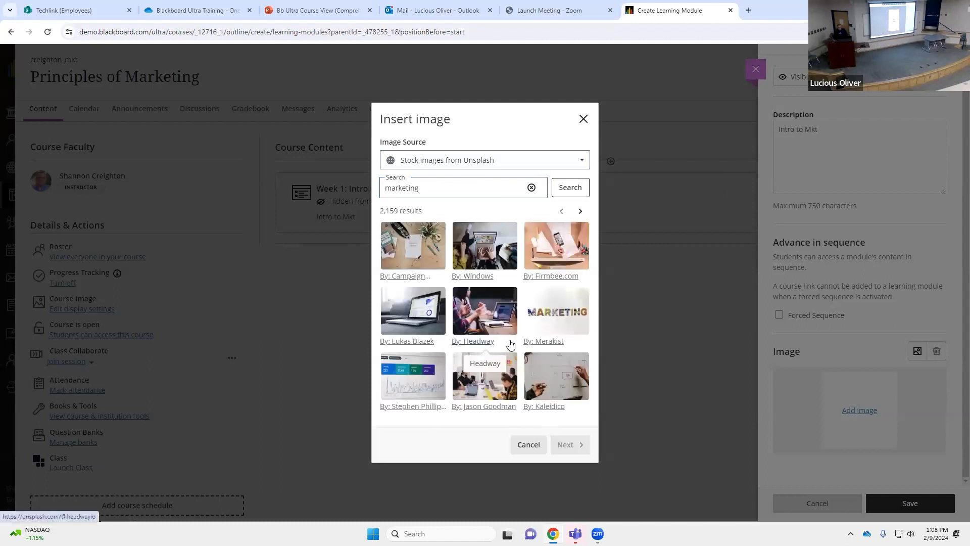
# Insert the "Social Media" lettering picture from the second page of results as the module image.
pyautogui.click(579, 214)
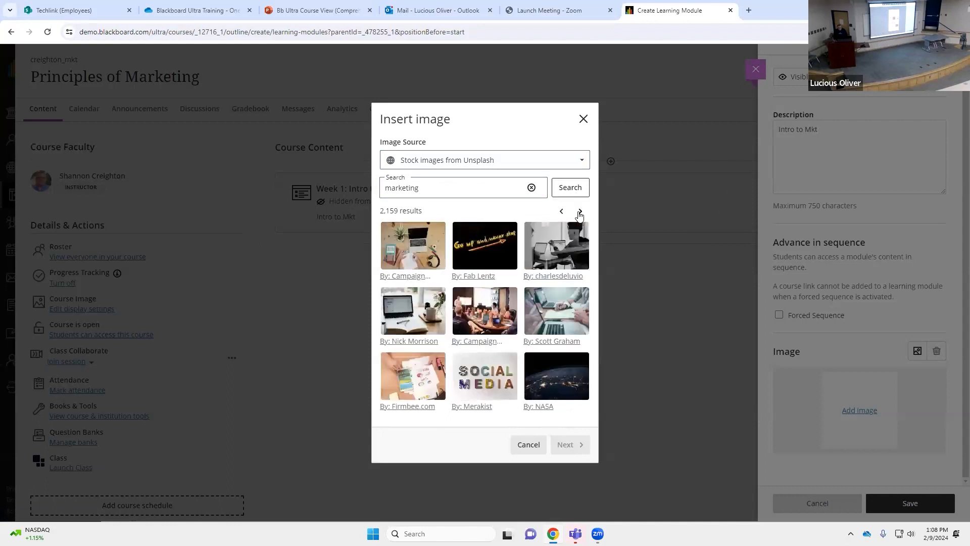
pyautogui.click(484, 387)
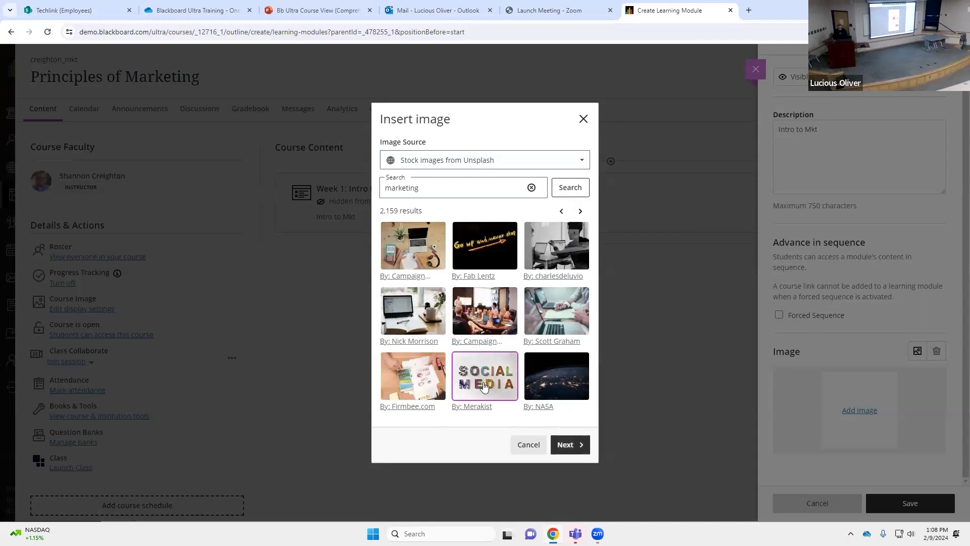
pyautogui.click(570, 444)
pyautogui.moveTo(419, 339)
pyautogui.mouseDown()
pyautogui.moveTo(426, 339)
pyautogui.moveTo(416, 339)
pyautogui.mouseUp()
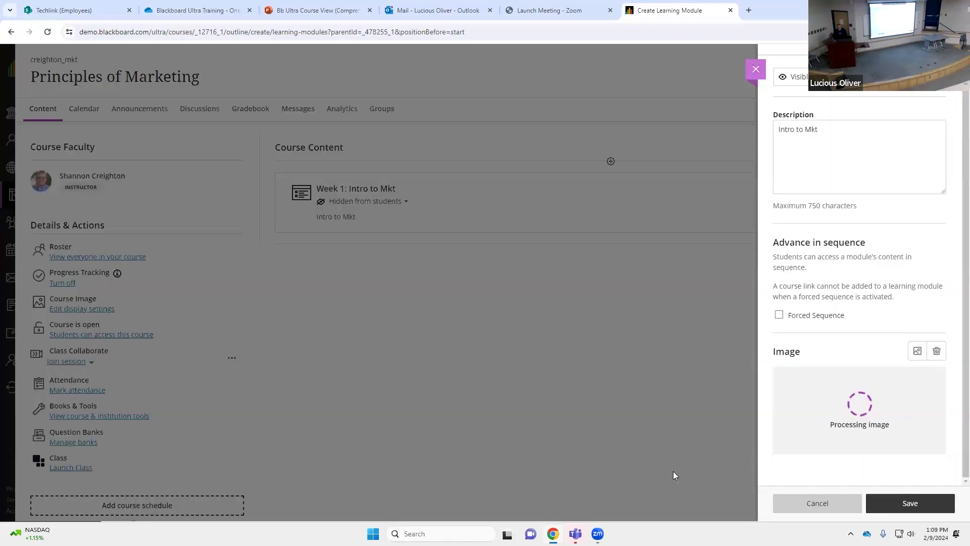
pyautogui.click(574, 444)
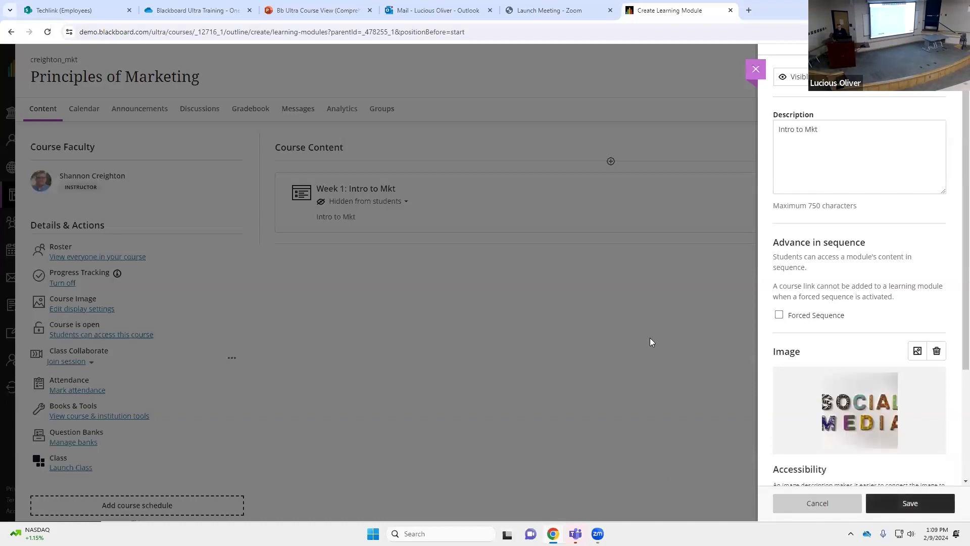
pyautogui.scroll(-3, 803, 360)
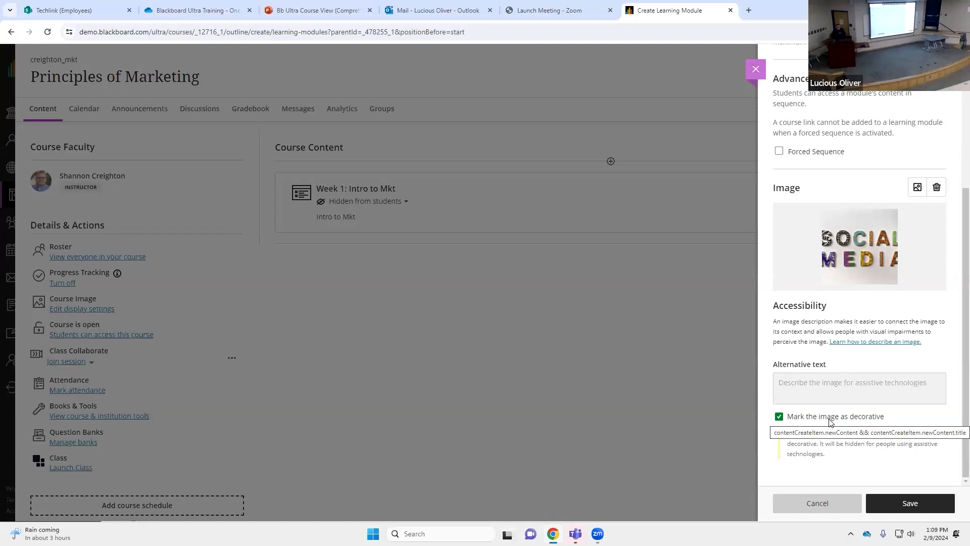
pyautogui.click(830, 421)
pyautogui.click(823, 416)
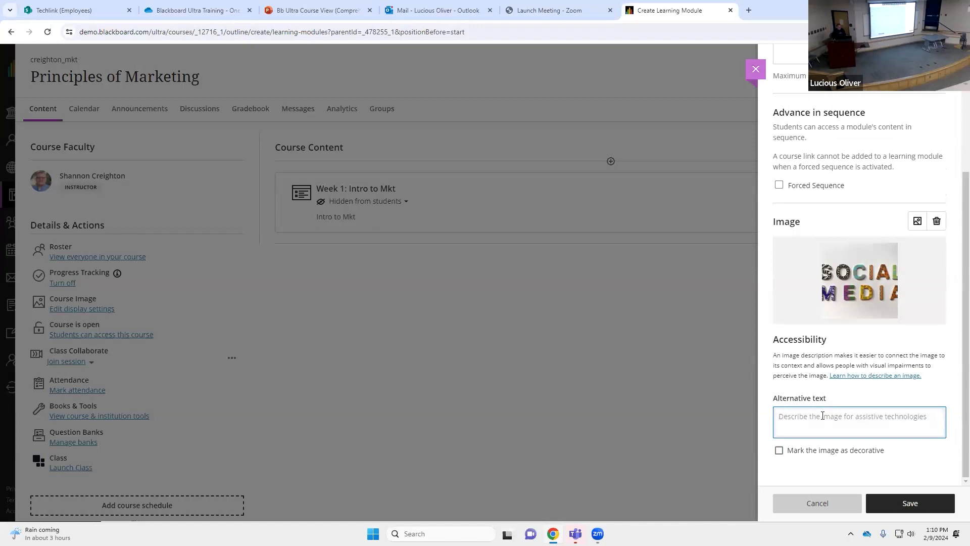
pyautogui.click(780, 451)
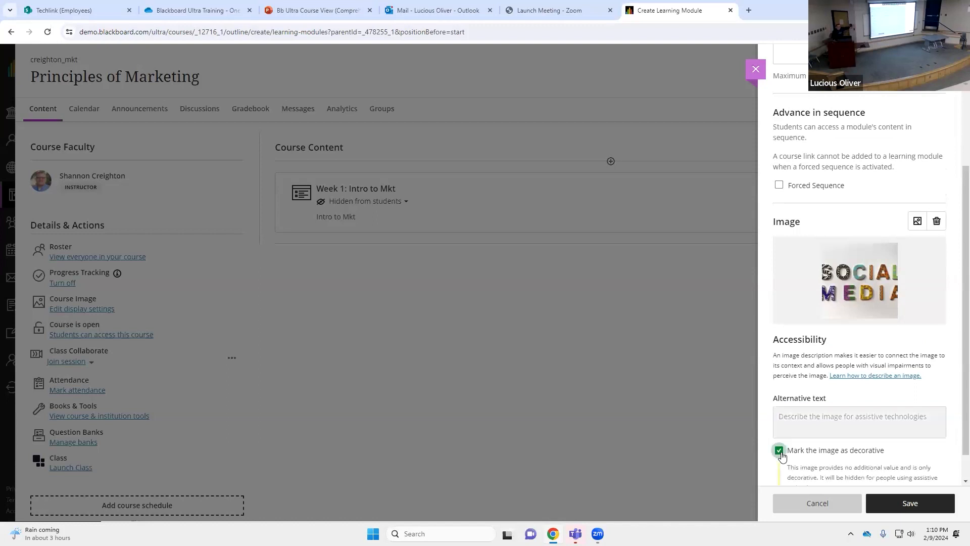
# Save the Week 1 learning module and expand it in the course content.
pyautogui.click(909, 503)
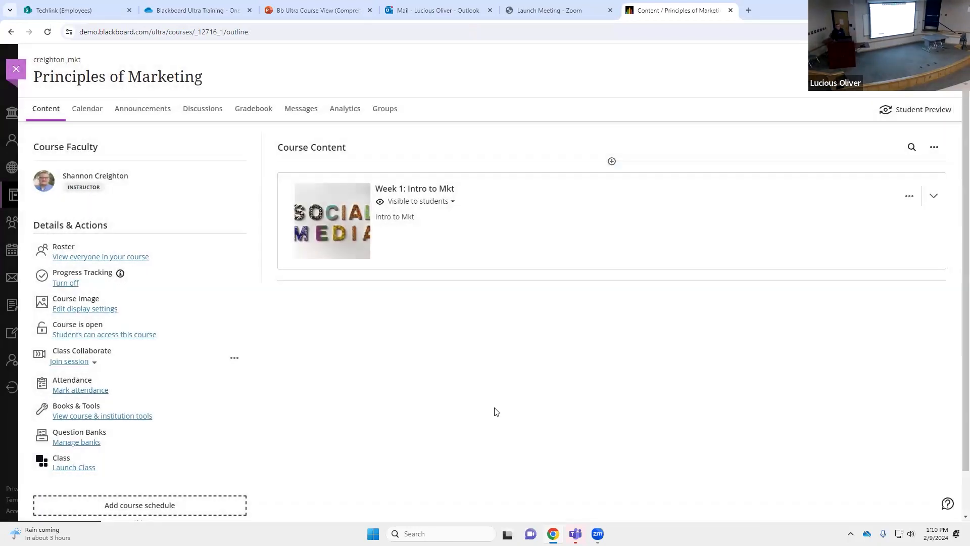
pyautogui.click(620, 223)
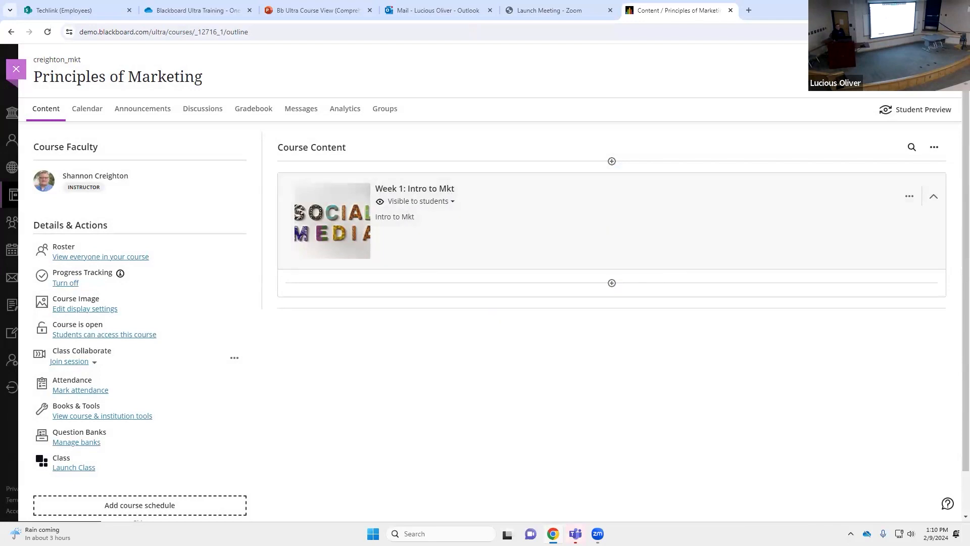
pyautogui.moveTo(575, 533)
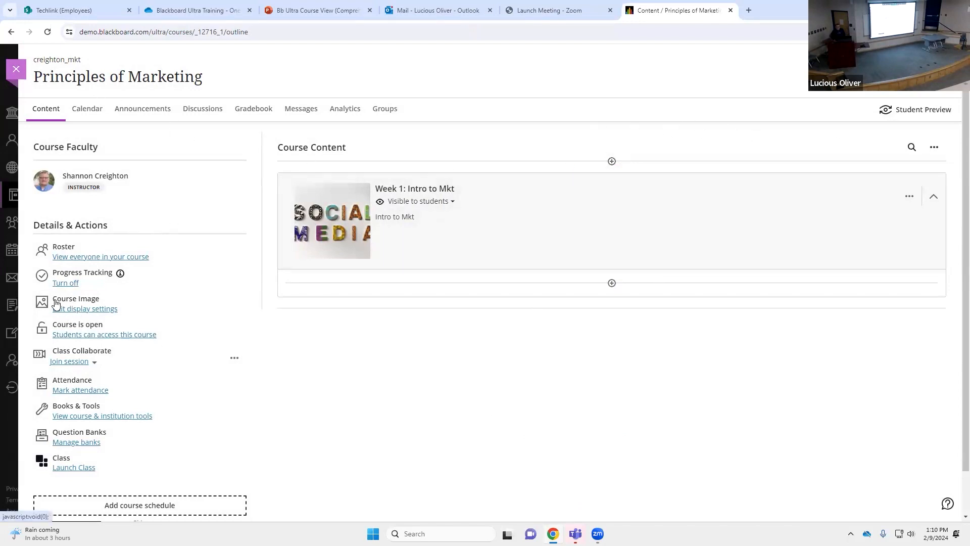
# Replace the default course image with the Unsplash picture of hands holding a tablet from the second results page.
pyautogui.click(84, 309)
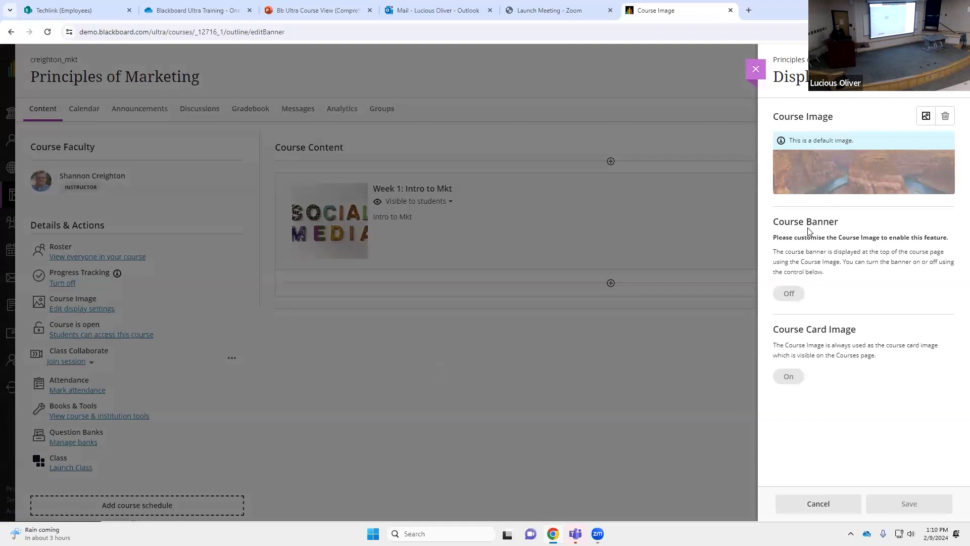
pyautogui.click(927, 117)
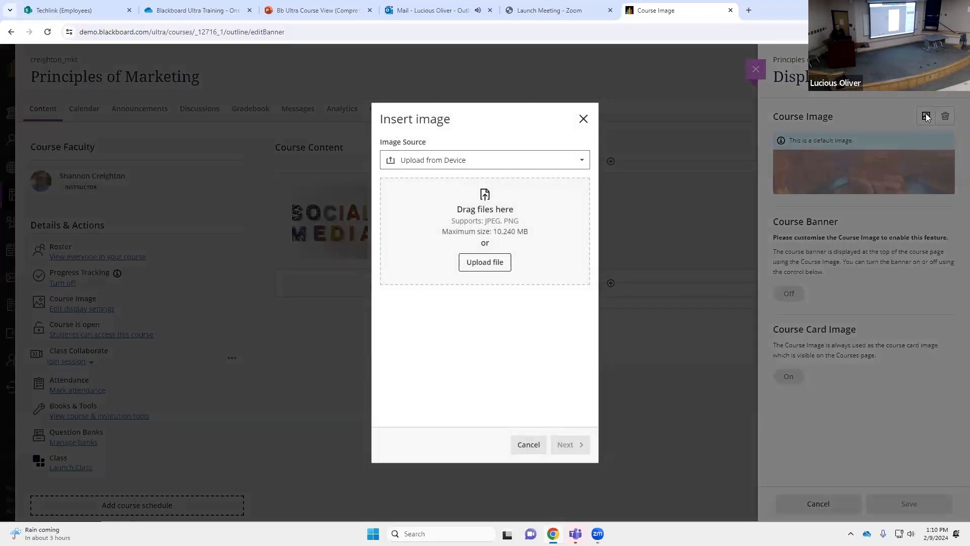
pyautogui.click(485, 165)
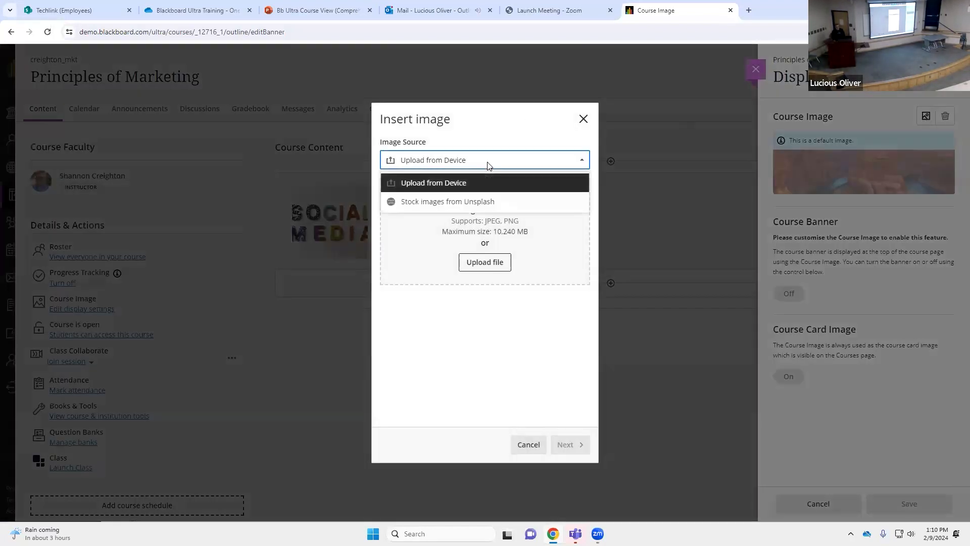
pyautogui.click(485, 202)
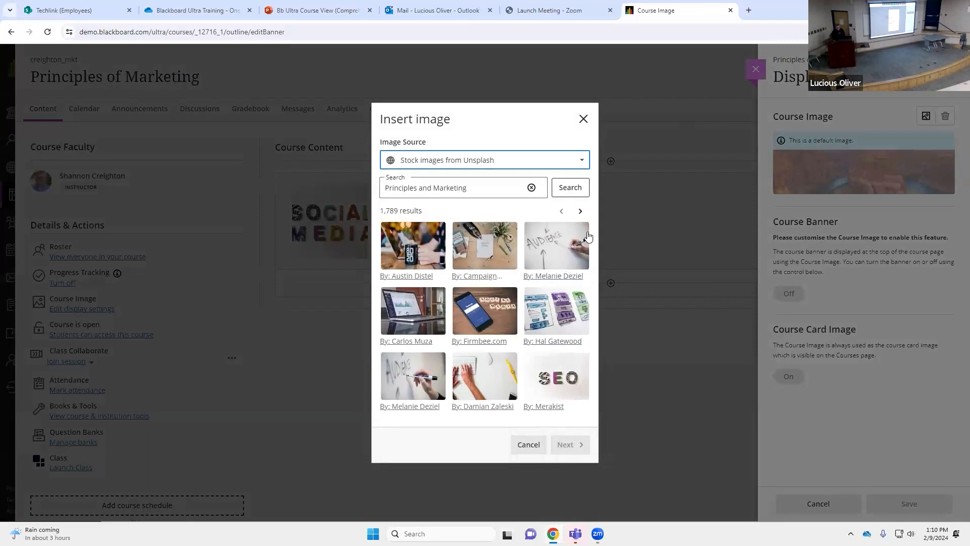
pyautogui.click(579, 211)
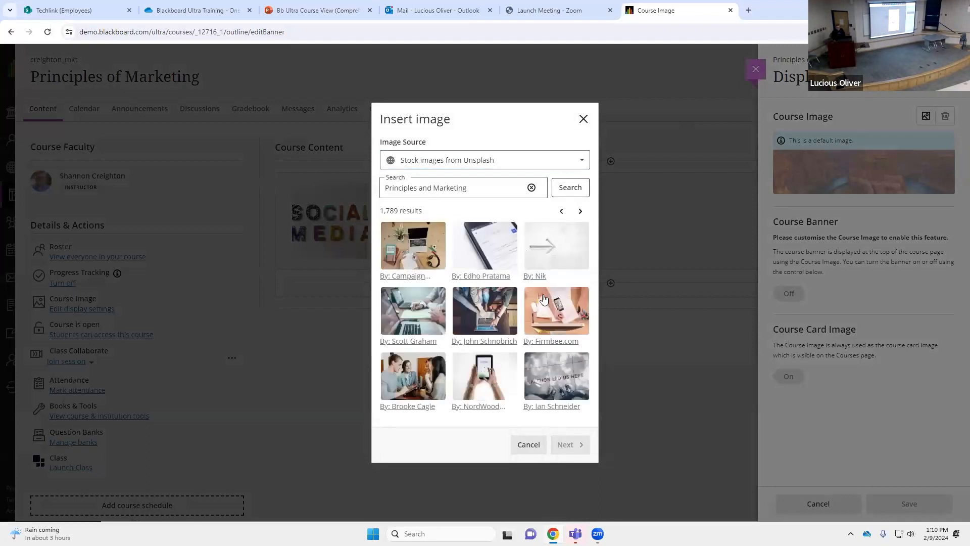
pyautogui.click(474, 372)
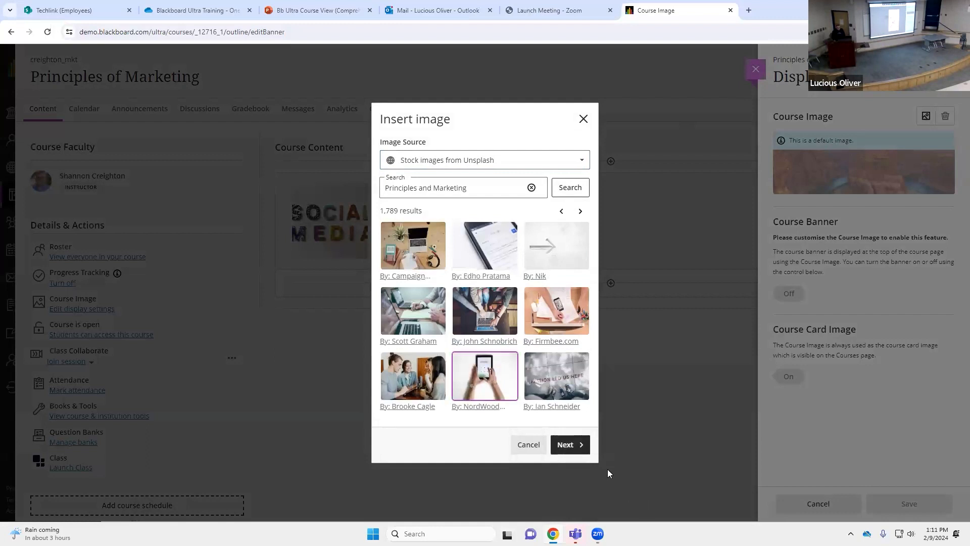
pyautogui.click(580, 445)
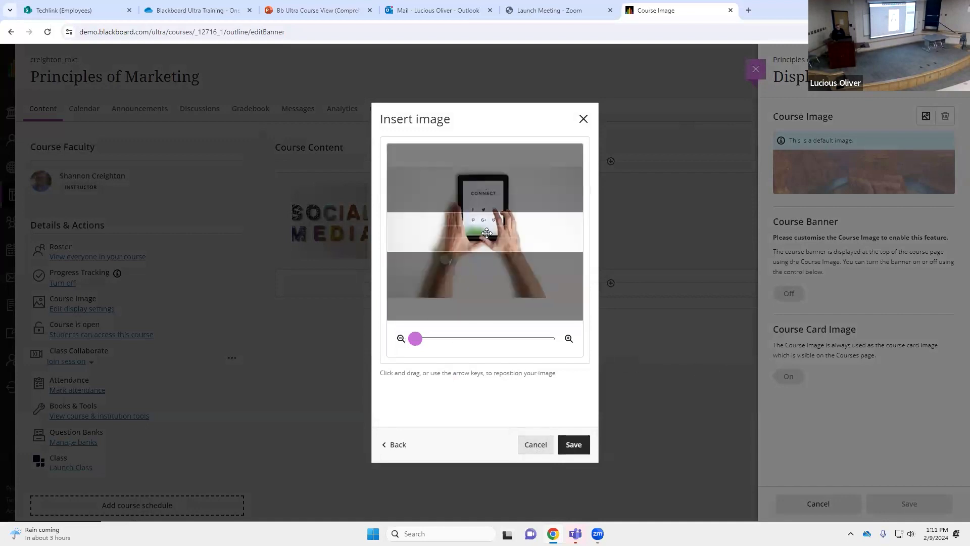
# Reposition the course image so the tablet's "CONNECT" heading sits within the crop, and save the image and display settings.
pyautogui.moveTo(488, 225); pyautogui.dragTo(480, 272)
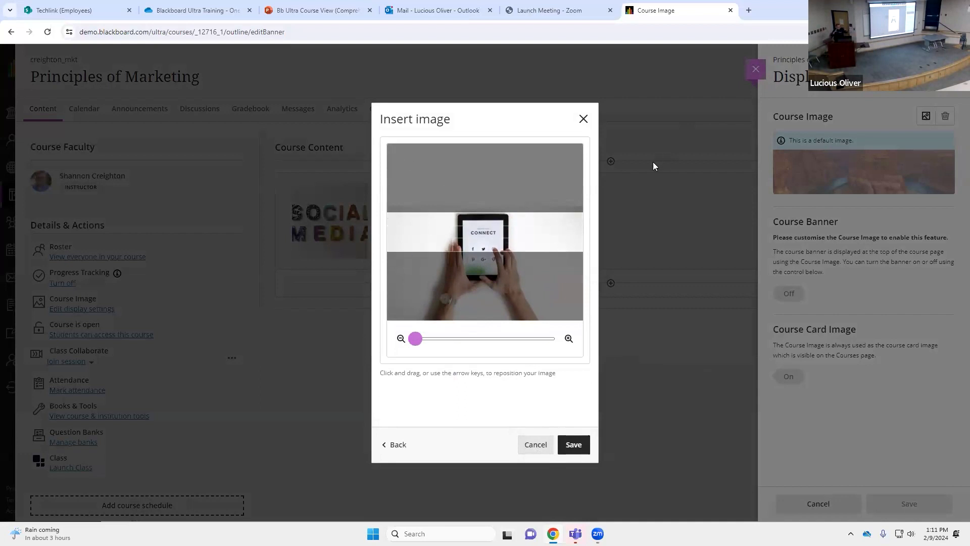
pyautogui.click(579, 441)
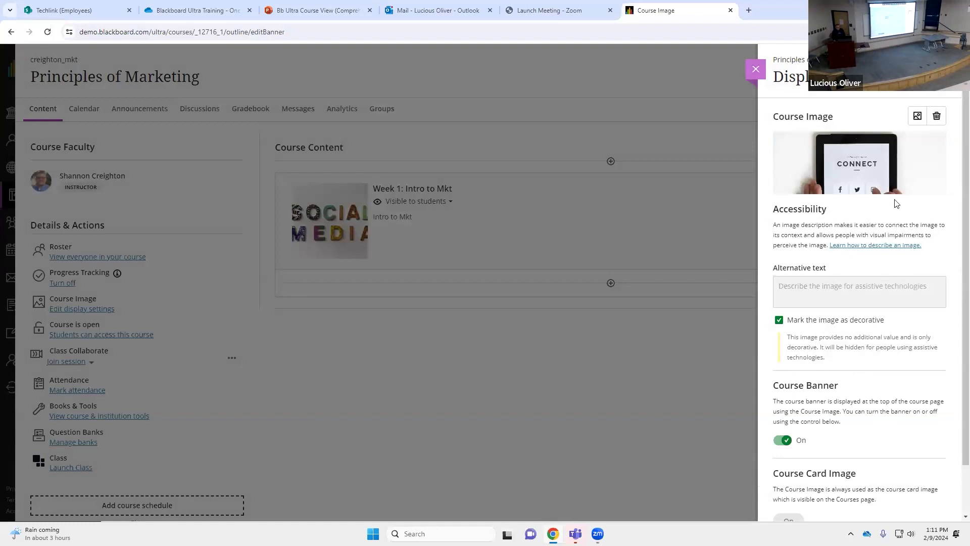
pyautogui.scroll(-1, 844, 404)
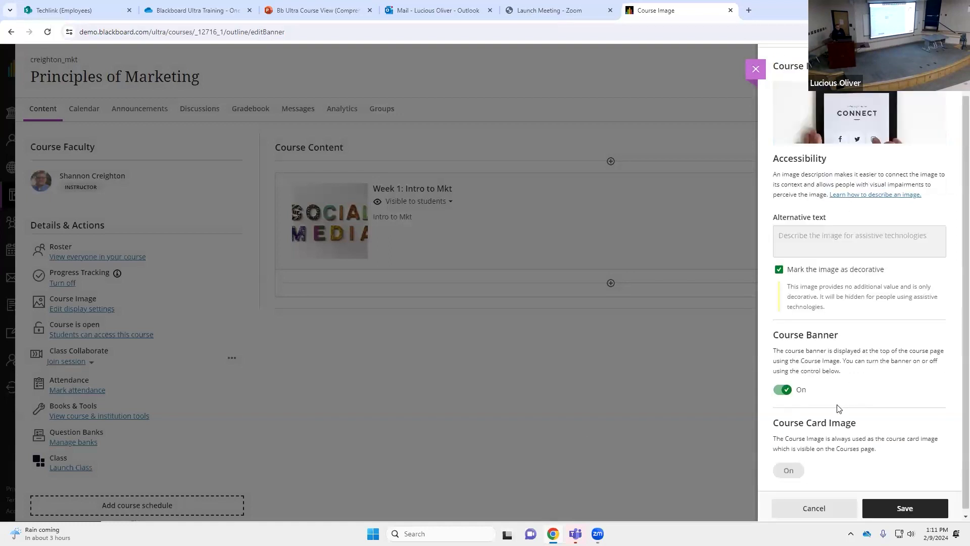
pyautogui.click(906, 509)
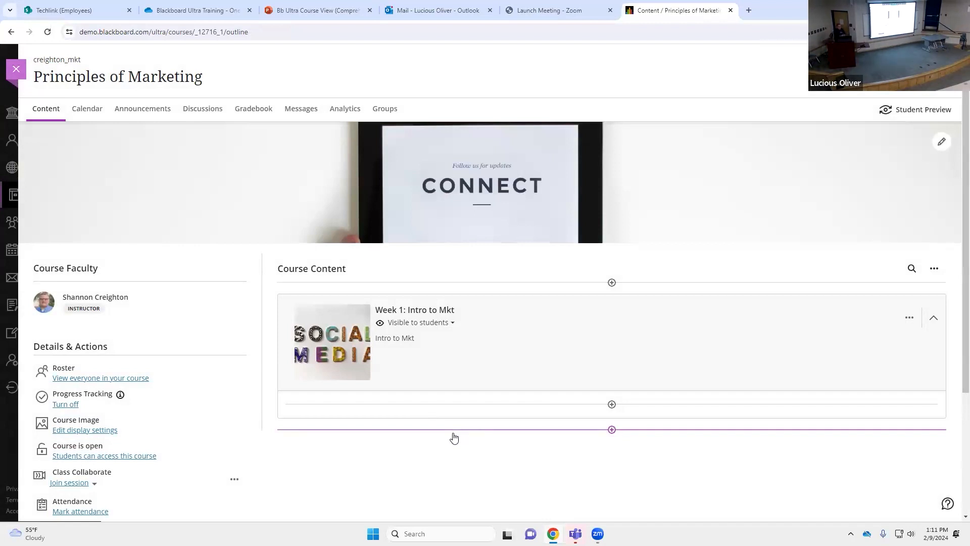
# Review the banner and course card options in the course image display settings, and close the settings.
pyautogui.click(941, 142)
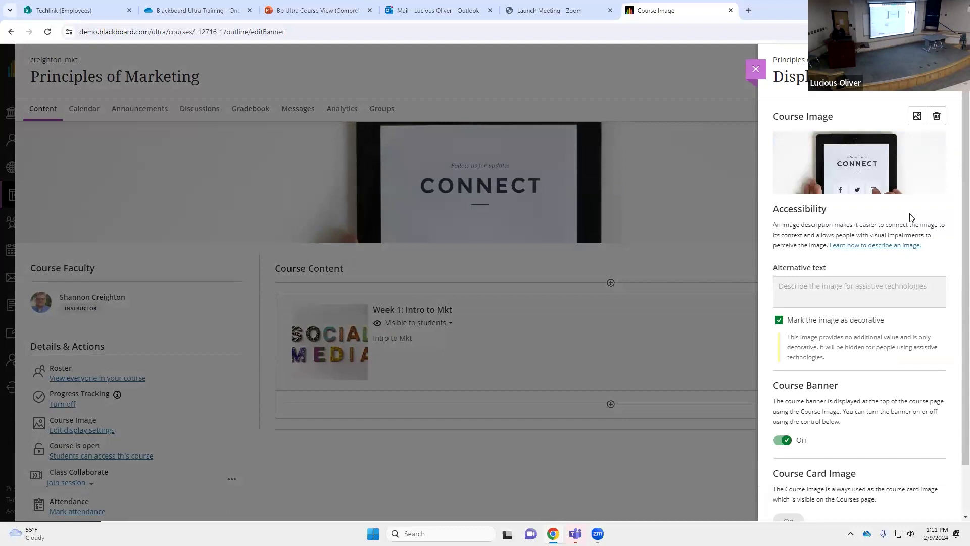
pyautogui.scroll(-1, 925, 258)
pyautogui.click(813, 504)
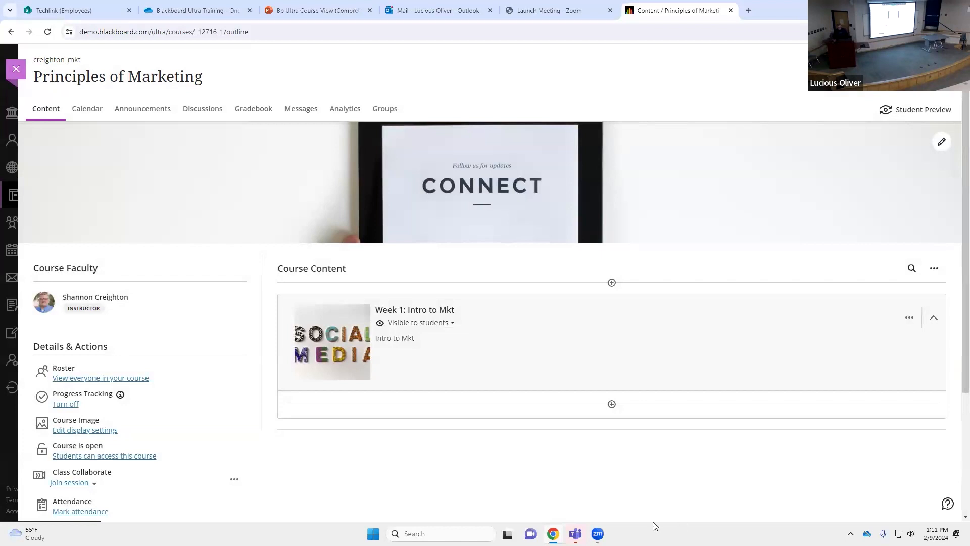
# Create a document inside the Week 1: Intro to Mkt module and title it "Intro to Module 1".
pyautogui.scroll(-1, 763, 259)
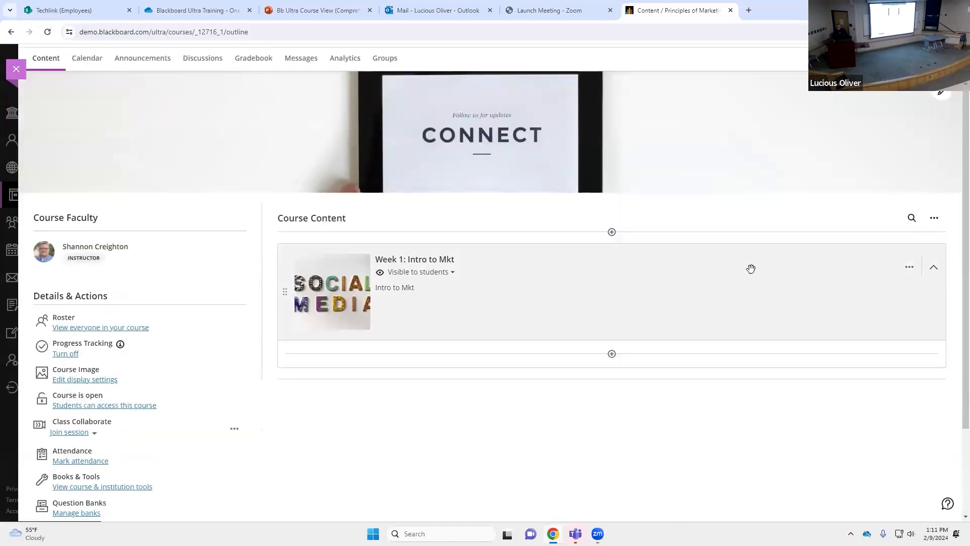
pyautogui.click(612, 354)
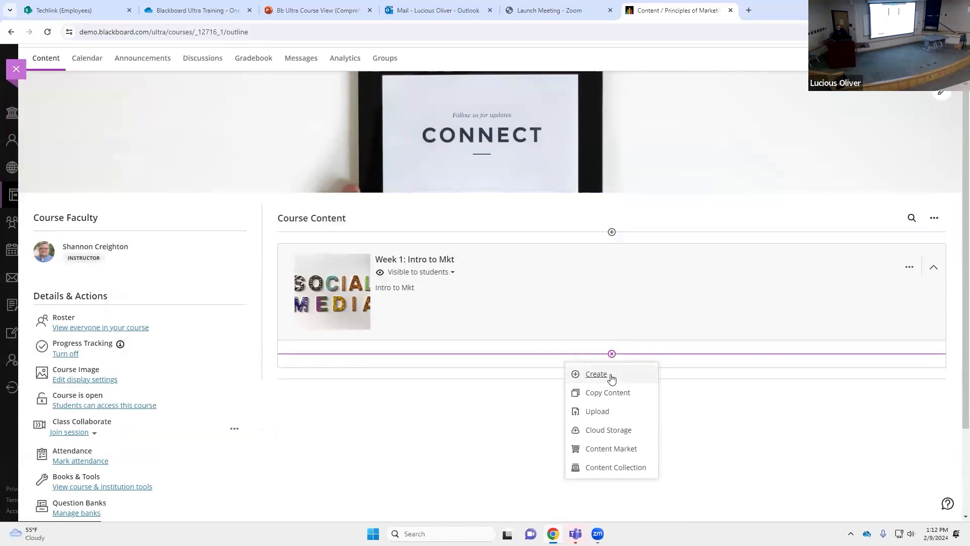
pyautogui.click(596, 374)
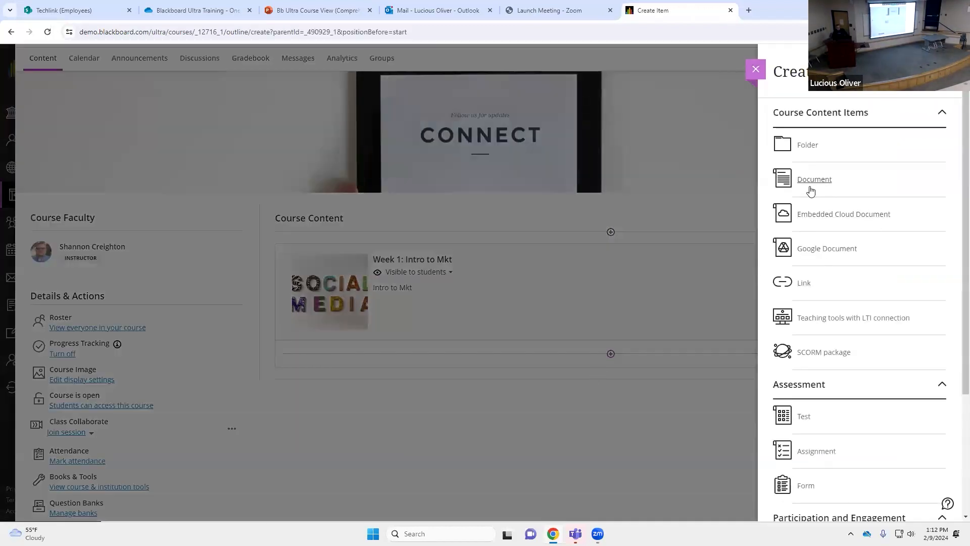
pyautogui.click(843, 186)
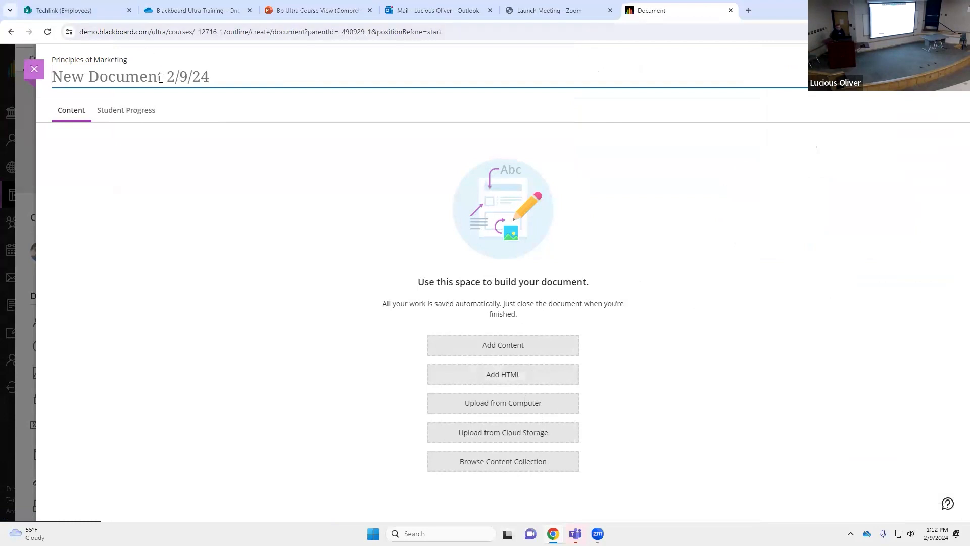
pyautogui.click(230, 78)
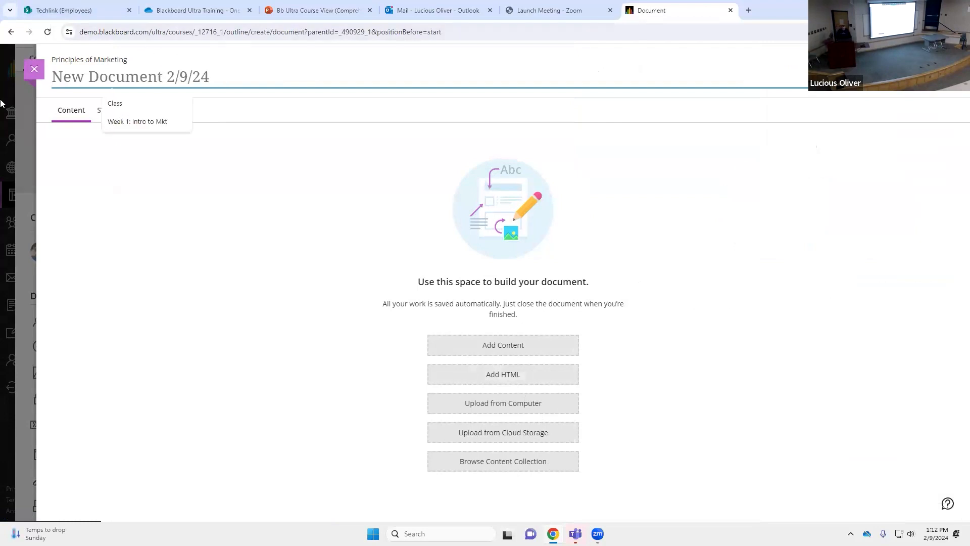
pyautogui.write('Intro to Module 1')
pyautogui.click(246, 201)
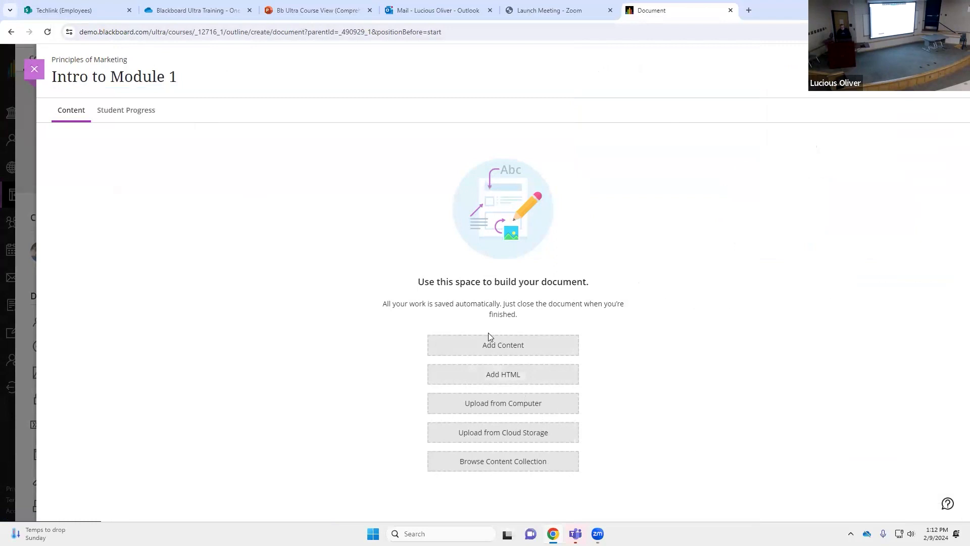
# Start a content block in the document and search the Unsplash stock images for "marketing" to insert.
pyautogui.click(498, 347)
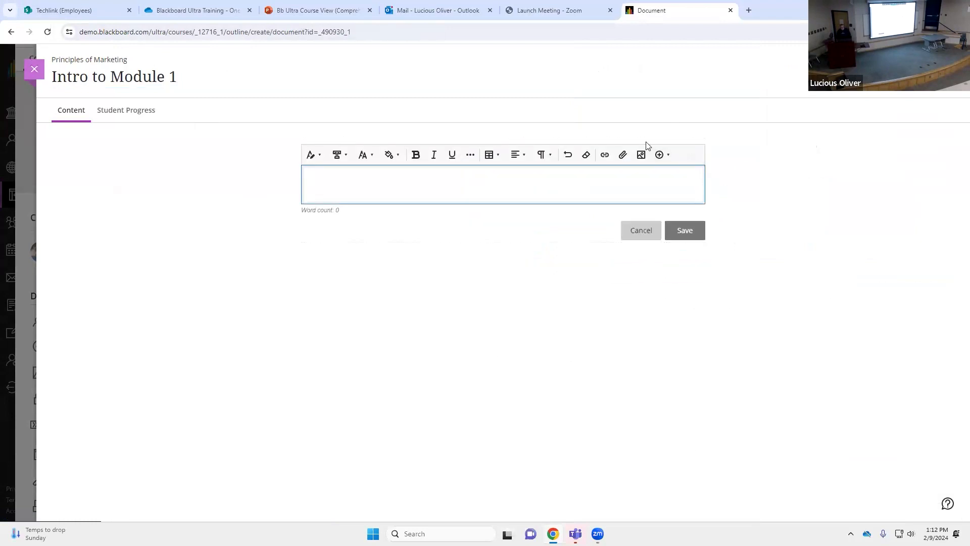
pyautogui.click(641, 155)
pyautogui.click(498, 159)
pyautogui.click(489, 205)
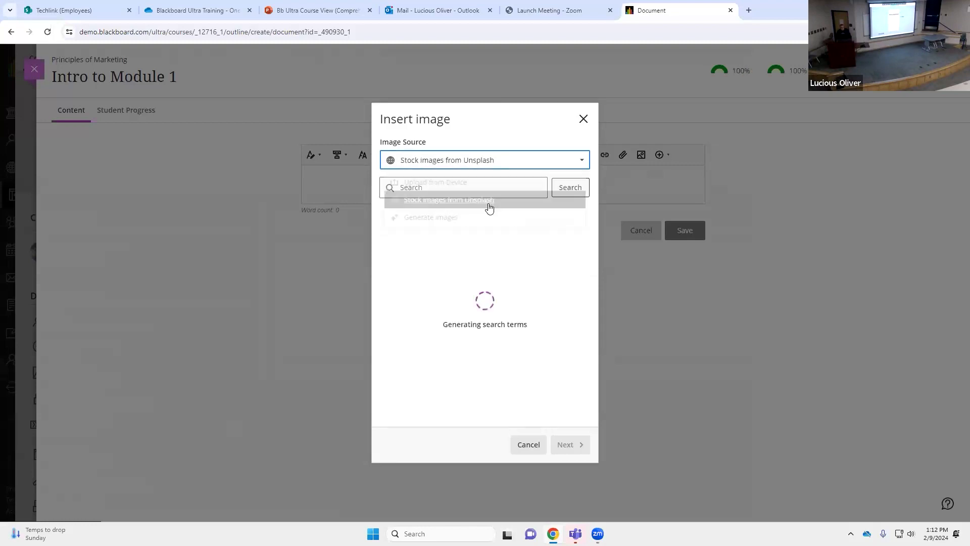
pyautogui.tripleClick(476, 190)
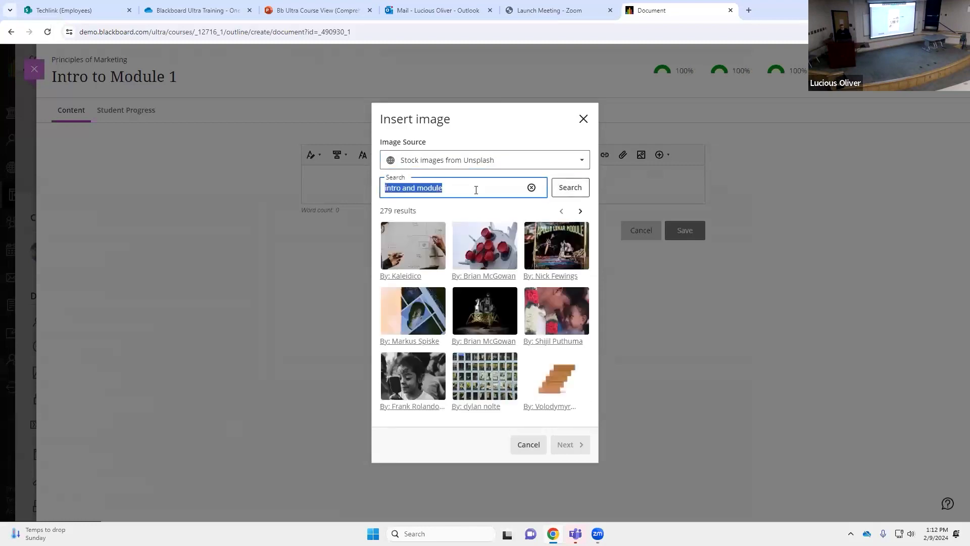
pyautogui.write('marketing')
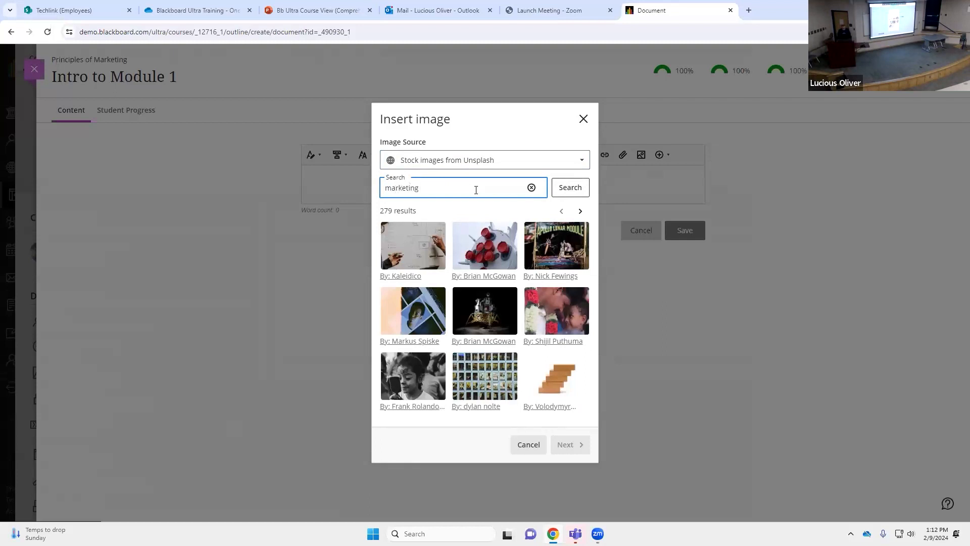
pyautogui.press('Return')
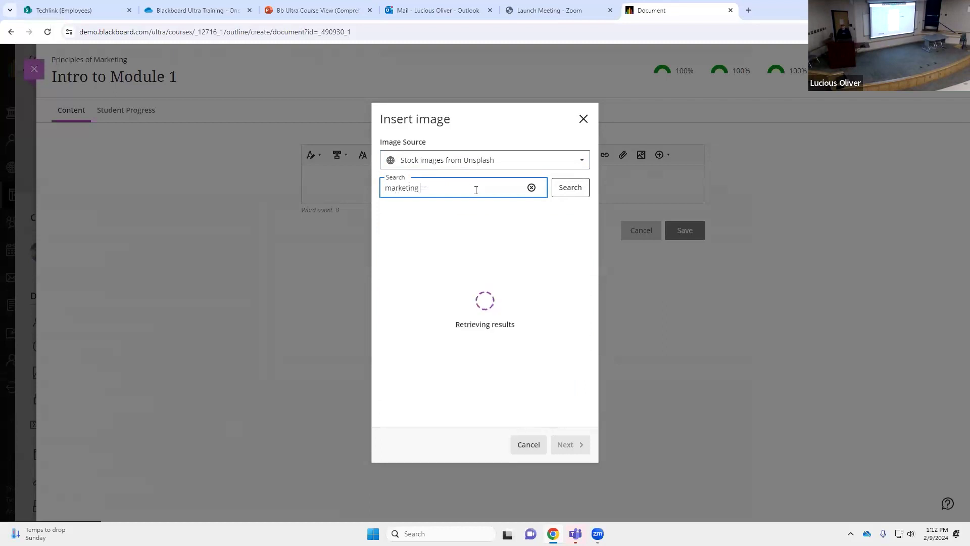
# Insert the multicolored "MARKETING" lettering picture uncropped, keeping its suggested alternative text and setting the file option to View only.
pyautogui.click(557, 319)
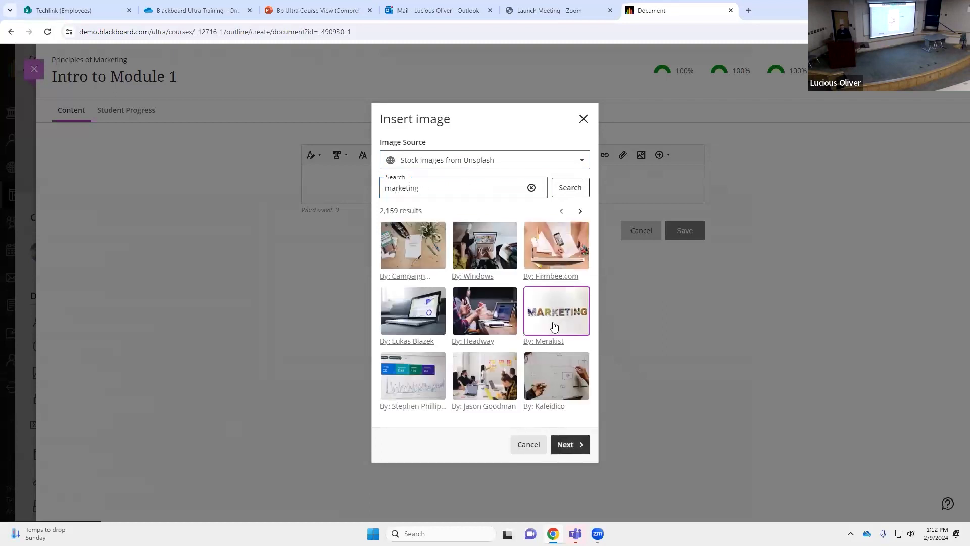
pyautogui.click(575, 444)
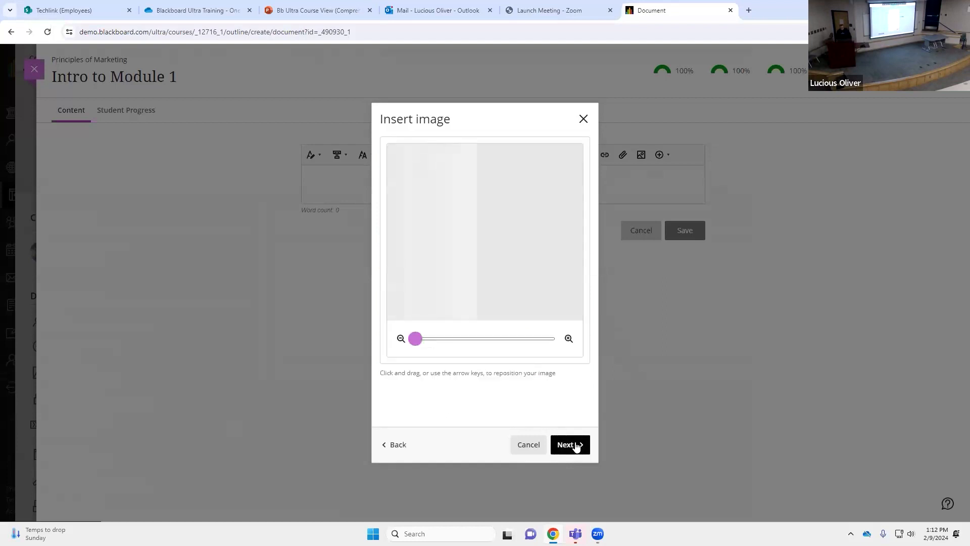
pyautogui.click(575, 445)
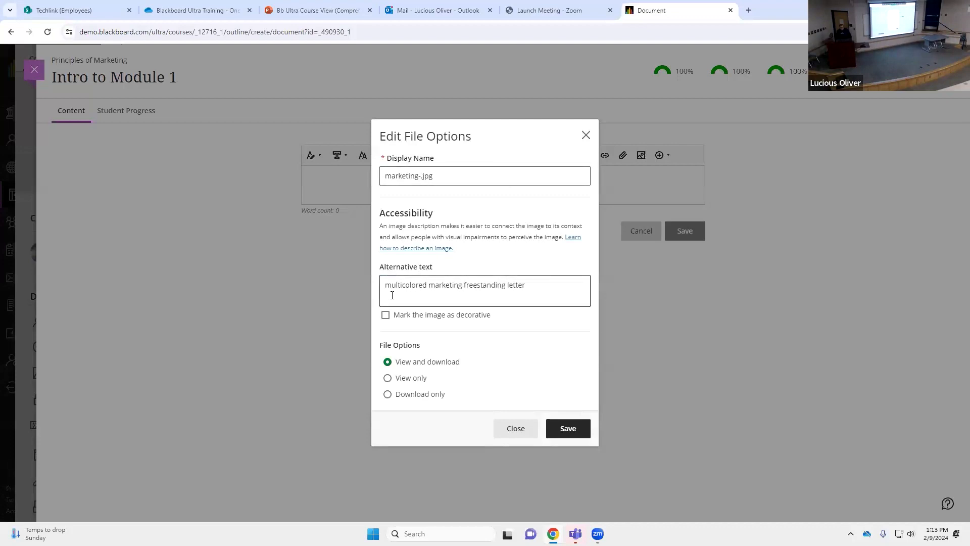
pyautogui.moveTo(383, 285); pyautogui.dragTo(546, 292)
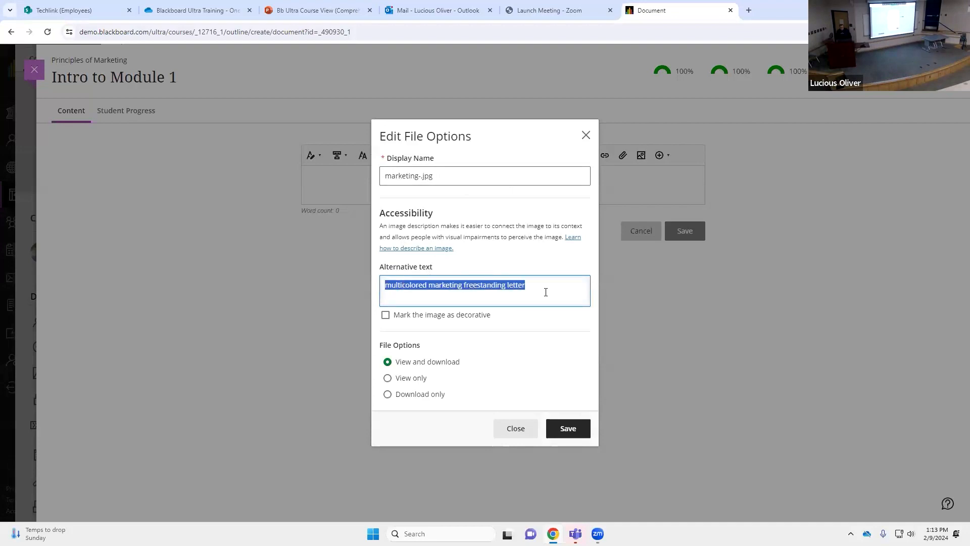
pyautogui.click(546, 292)
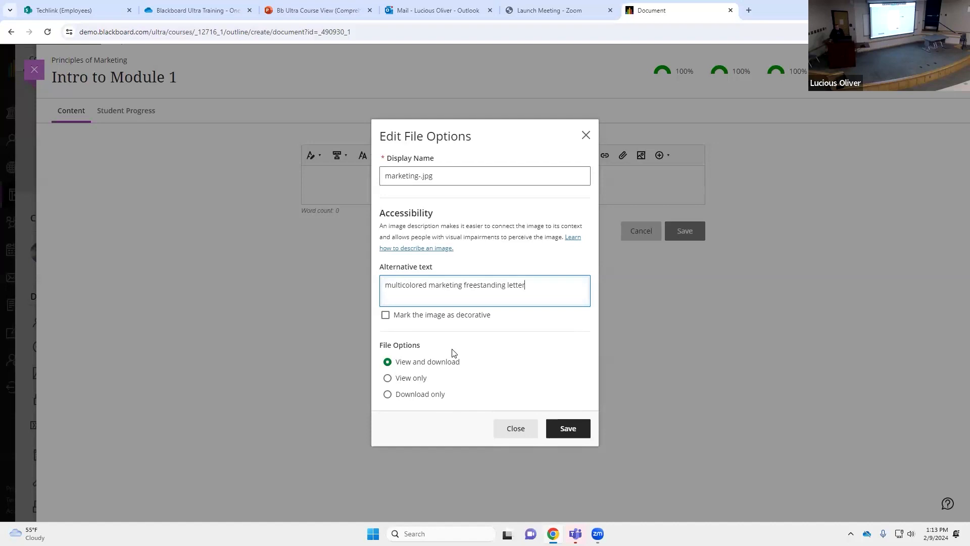
pyautogui.click(414, 379)
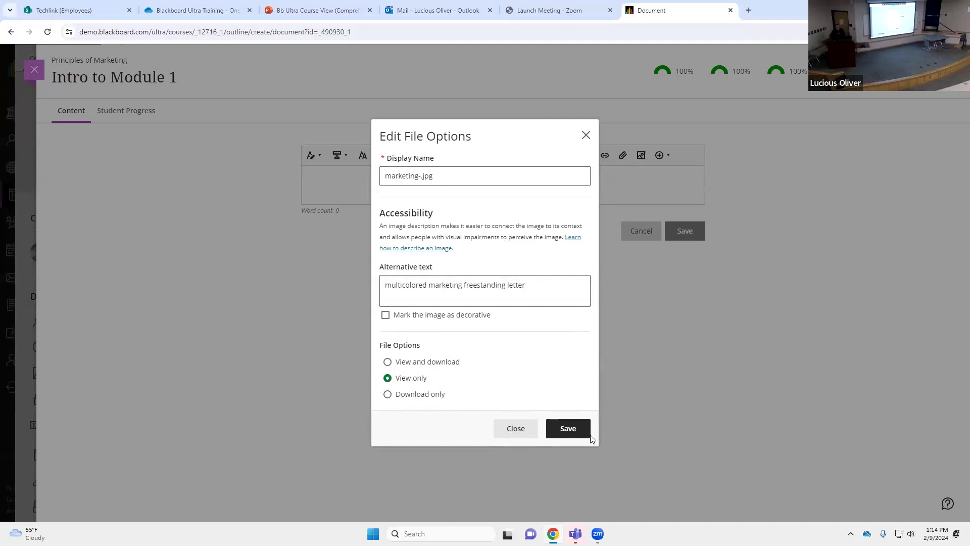
pyautogui.click(571, 431)
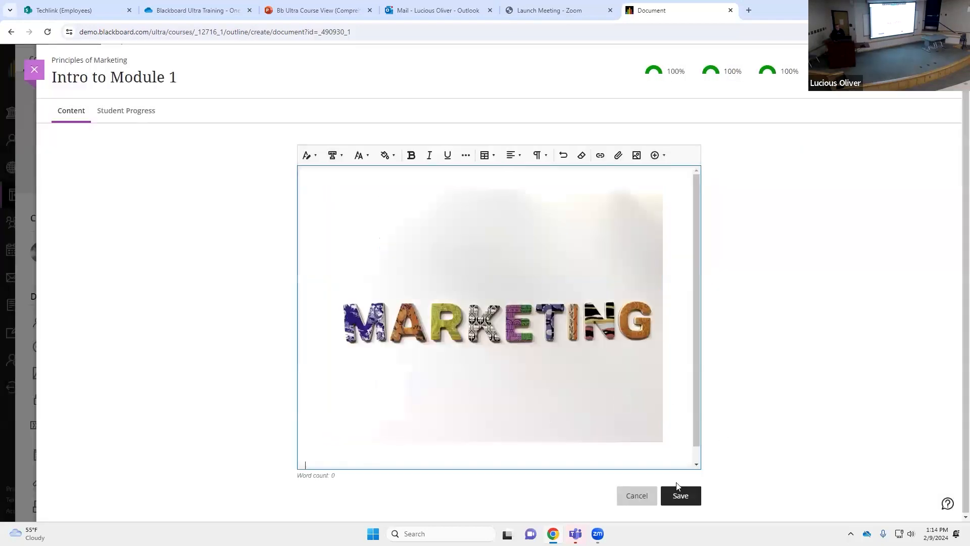
# Shrink the "MARKETING" picture to less than half its inserted width and save the content block.
pyautogui.click(631, 404)
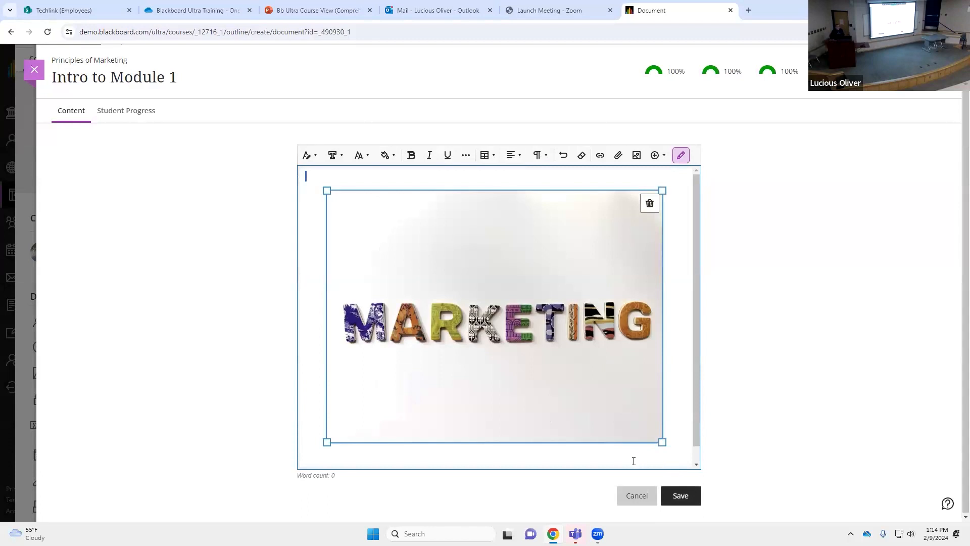
pyautogui.moveTo(661, 441); pyautogui.dragTo(538, 280)
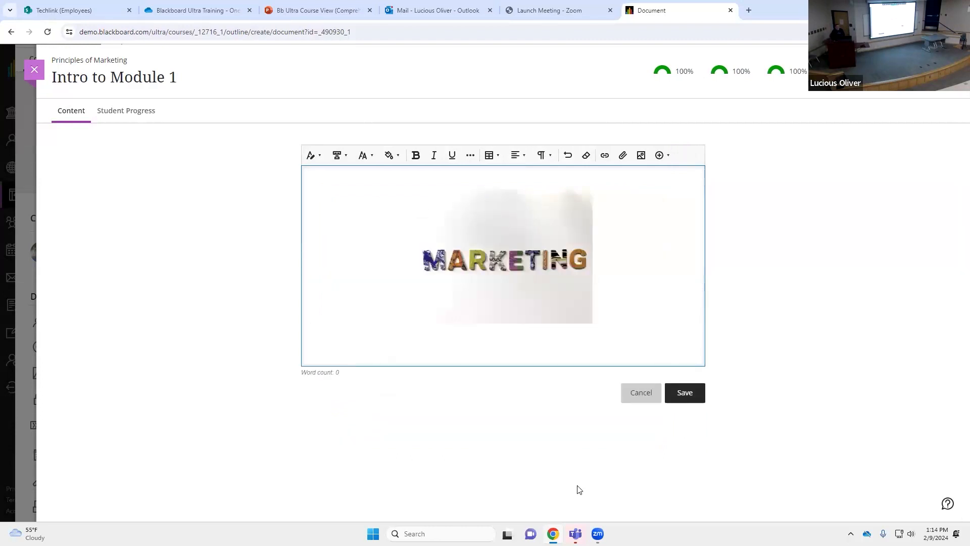
pyautogui.click(500, 275)
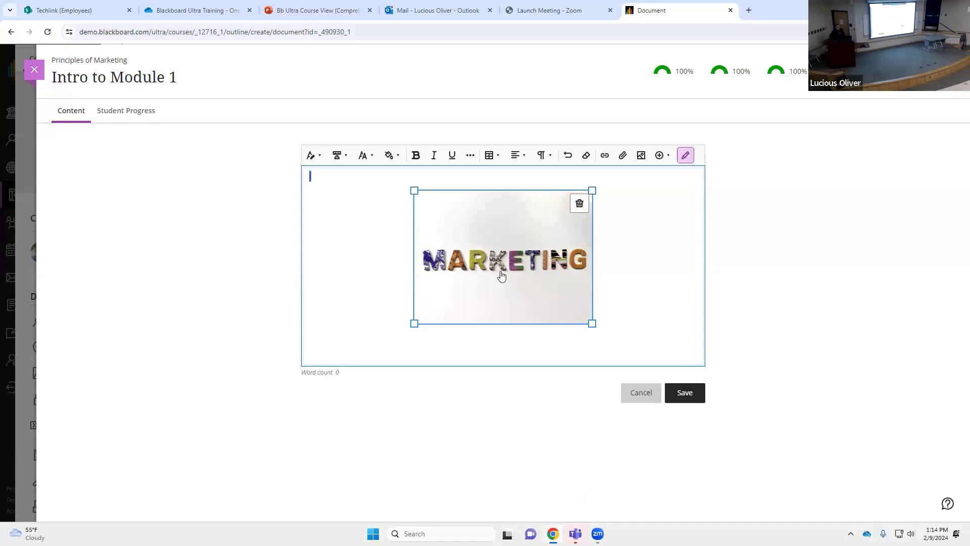
pyautogui.click(589, 324)
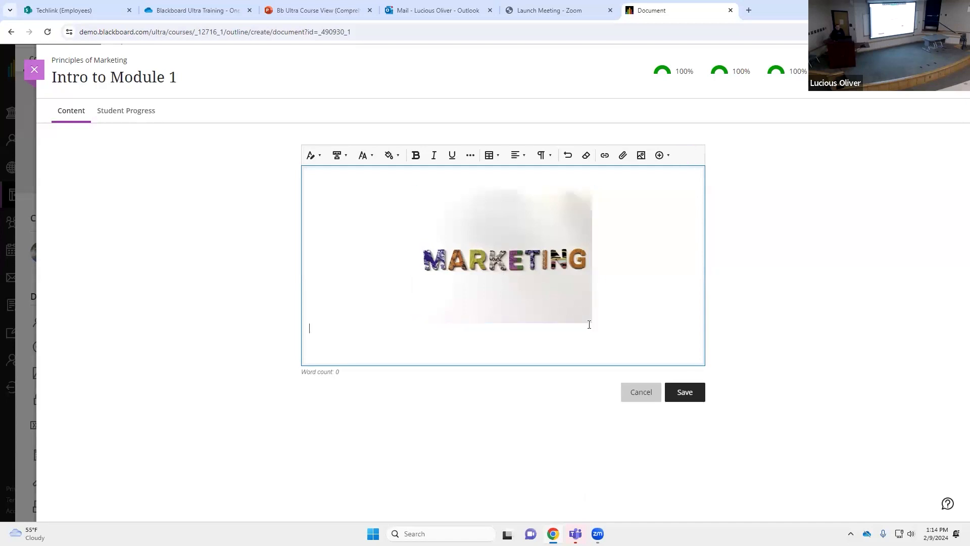
pyautogui.click(579, 316)
pyautogui.moveTo(575, 301); pyautogui.dragTo(548, 288)
pyautogui.click(690, 363)
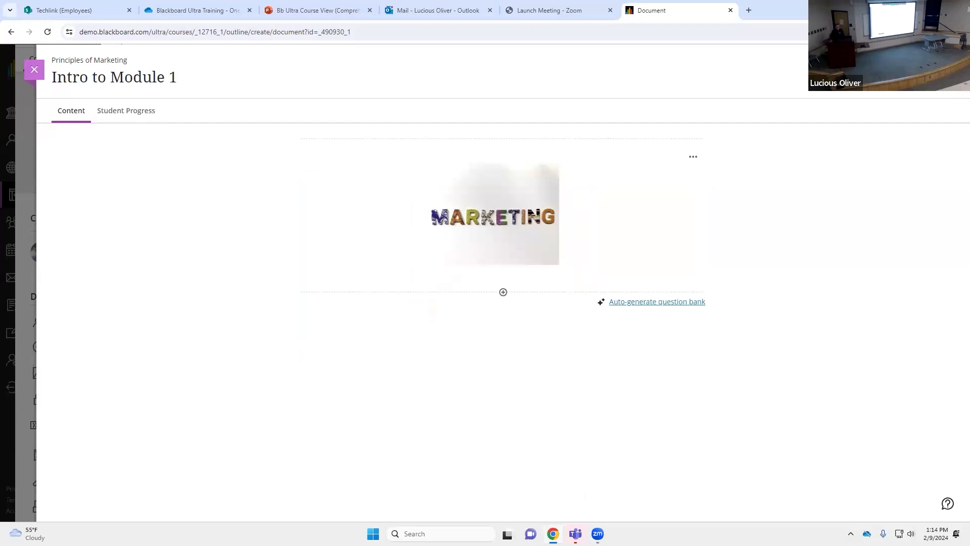
# Add a content block below the picture with the lines "Welcome to Week 1." and "Here are you learning objectives for the week:".
pyautogui.click(502, 292)
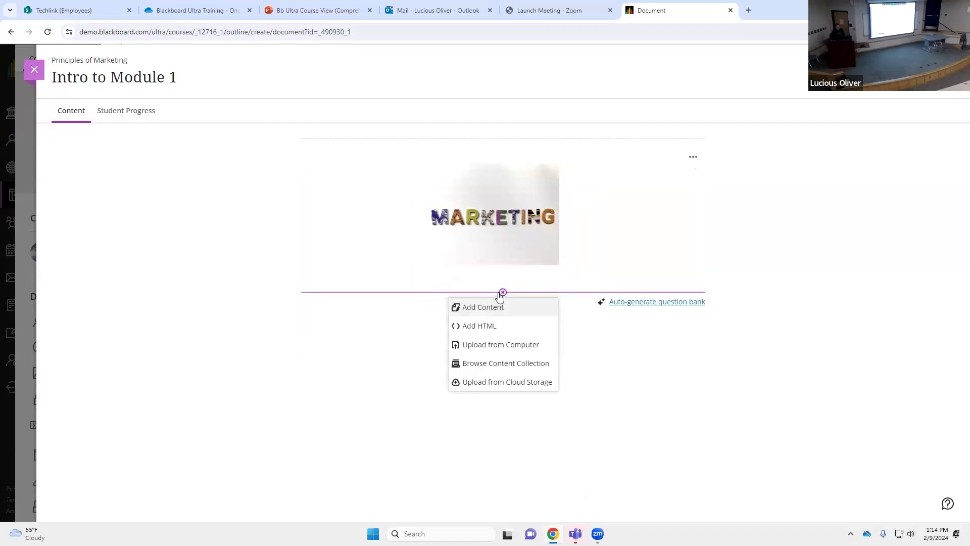
pyautogui.click(497, 310)
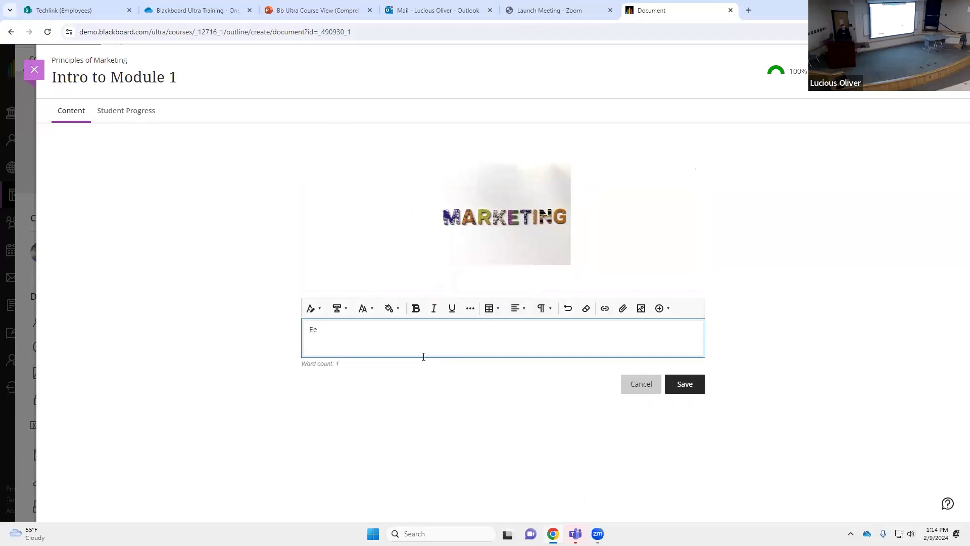
pyautogui.write('Welcome to Wee')
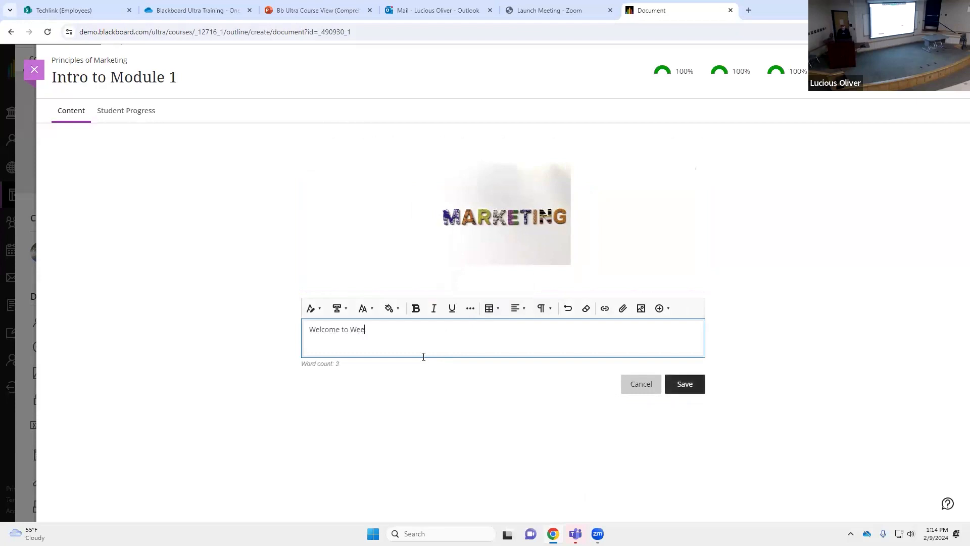
pyautogui.write('k 1.')
pyautogui.press('Return')
pyautogui.write('Here ')
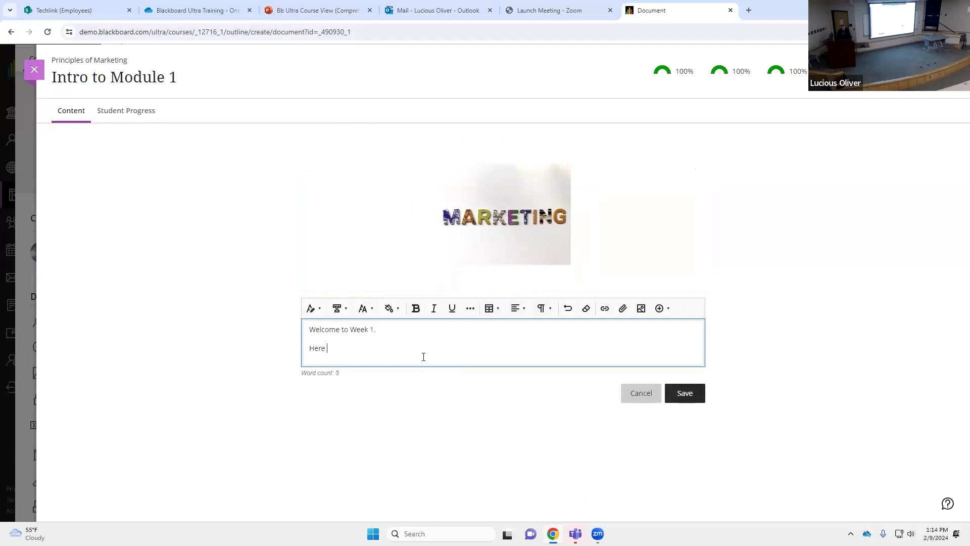
pyautogui.write('are you learning objectives for the w')
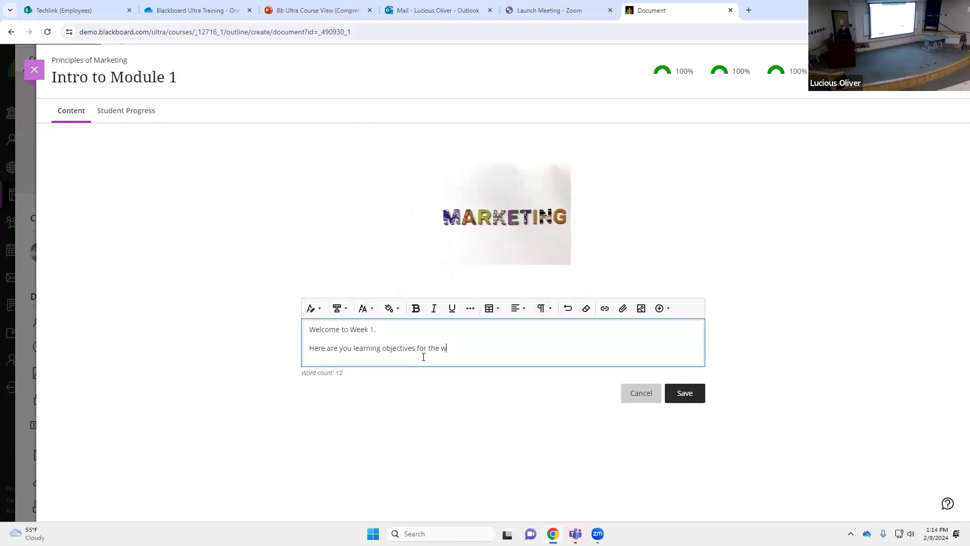
pyautogui.write('eek:')
pyautogui.press('Return')
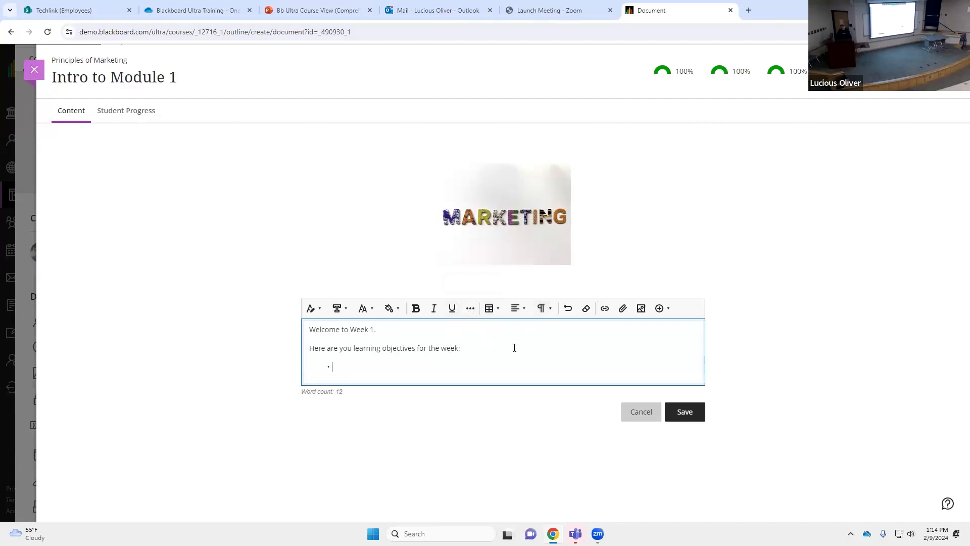
# Add the bulleted objective "Describe the definition of marketing." under the objectives line and save the text block.
pyautogui.write('Understand the definition of marketing.')
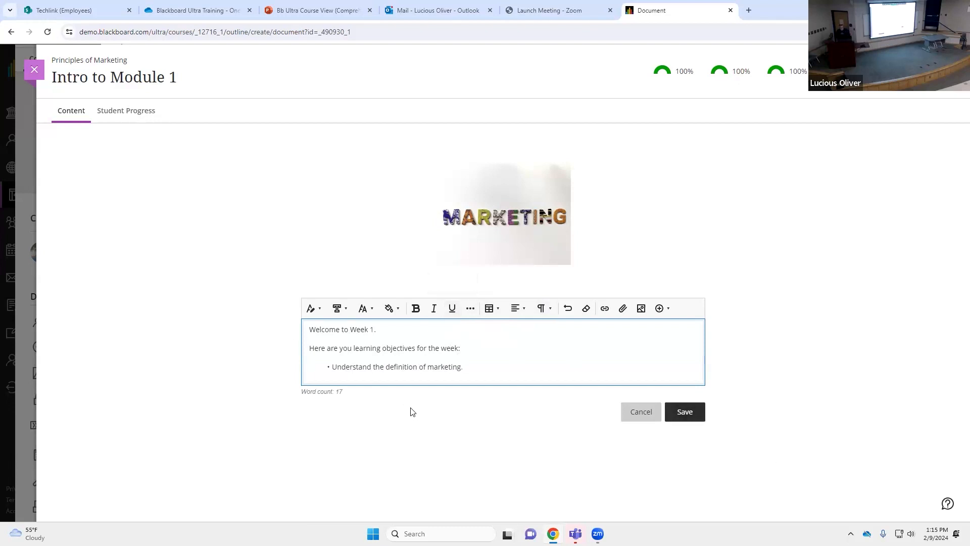
pyautogui.doubleClick(347, 369)
pyautogui.write('Describe')
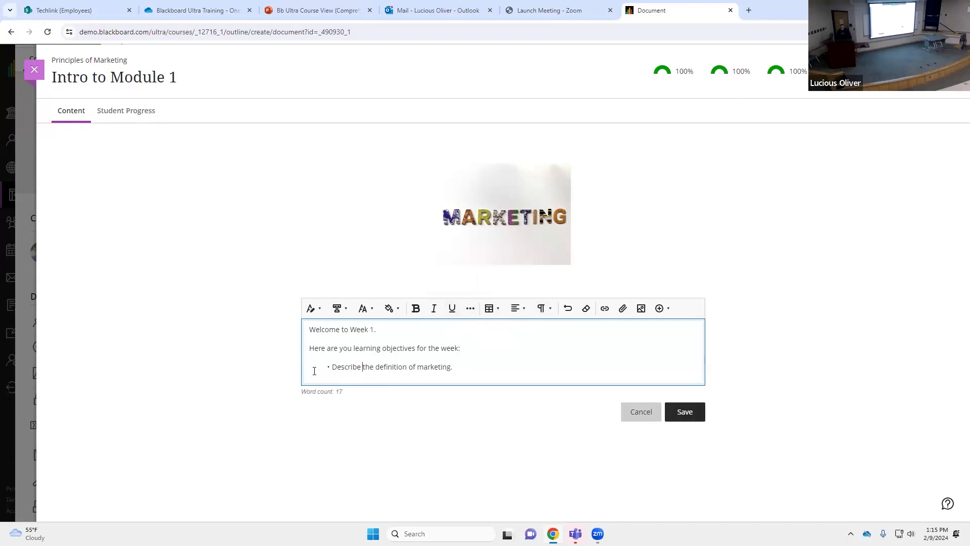
pyautogui.click(688, 419)
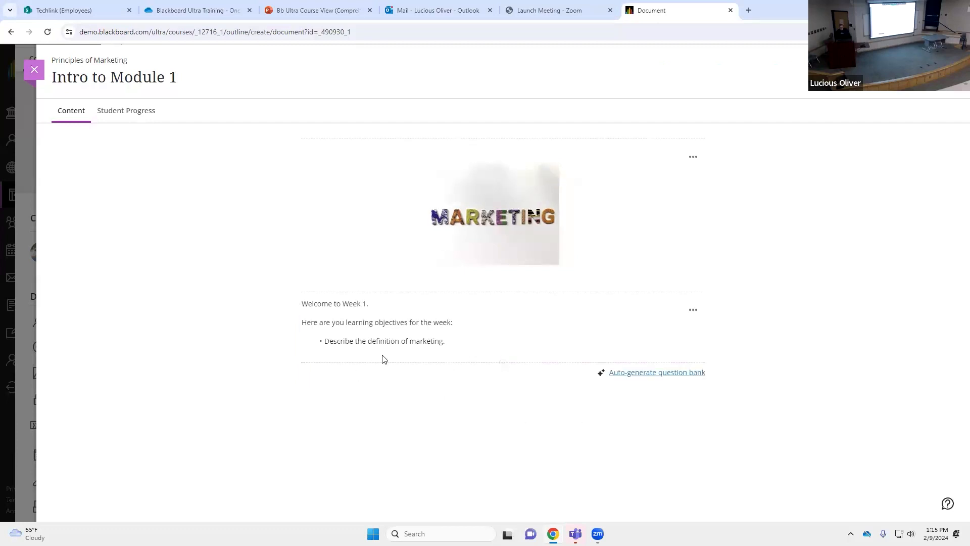
# Start a content block below the objectives and search for a YouTube video with "intro to marketing".
pyautogui.click(503, 363)
pyautogui.click(635, 461)
pyautogui.click(503, 362)
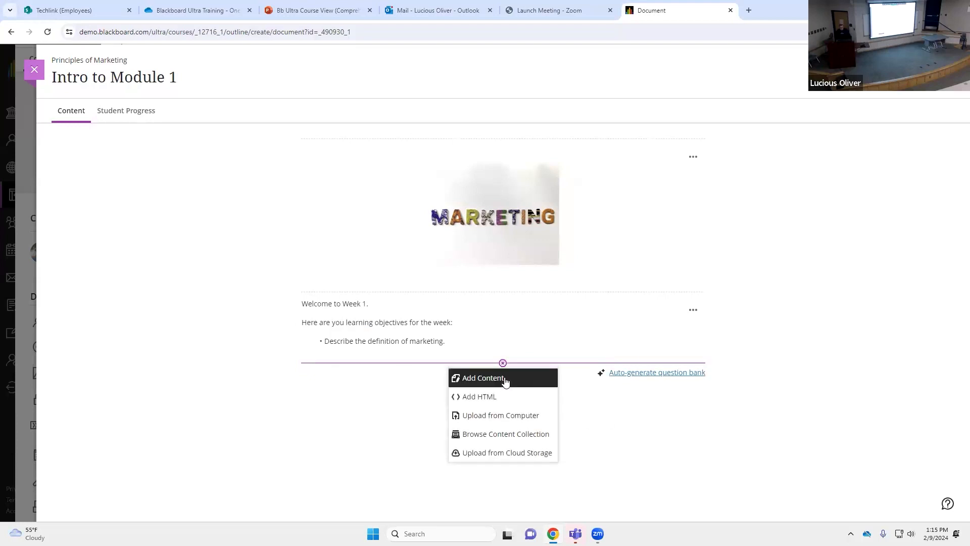
pyautogui.click(505, 379)
pyautogui.click(659, 379)
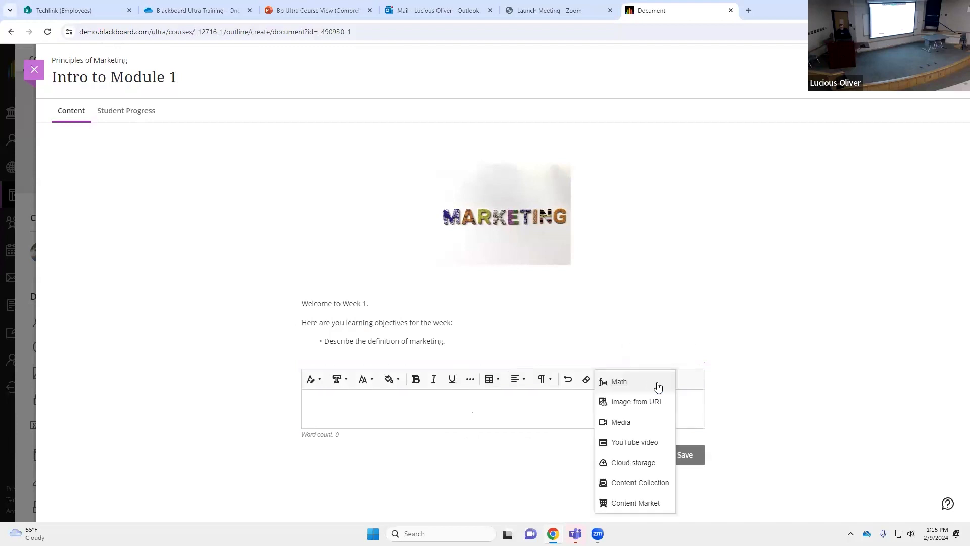
pyautogui.click(647, 441)
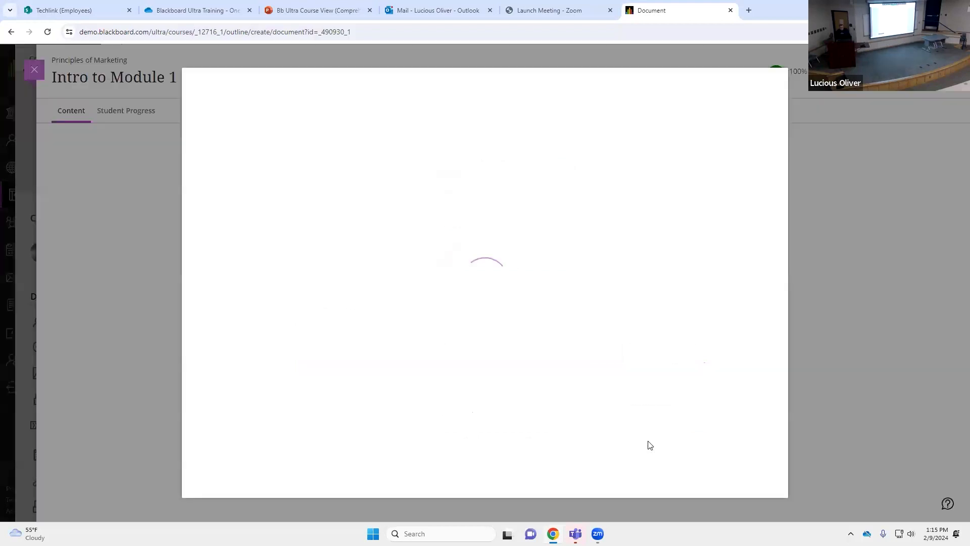
pyautogui.click(240, 117)
pyautogui.write('intro to ')
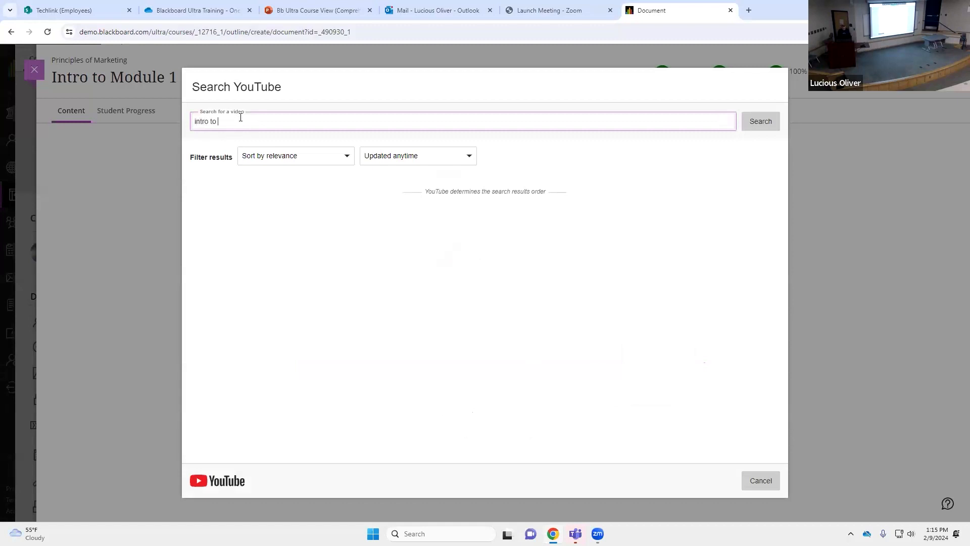
pyautogui.write('marketing')
pyautogui.click(771, 124)
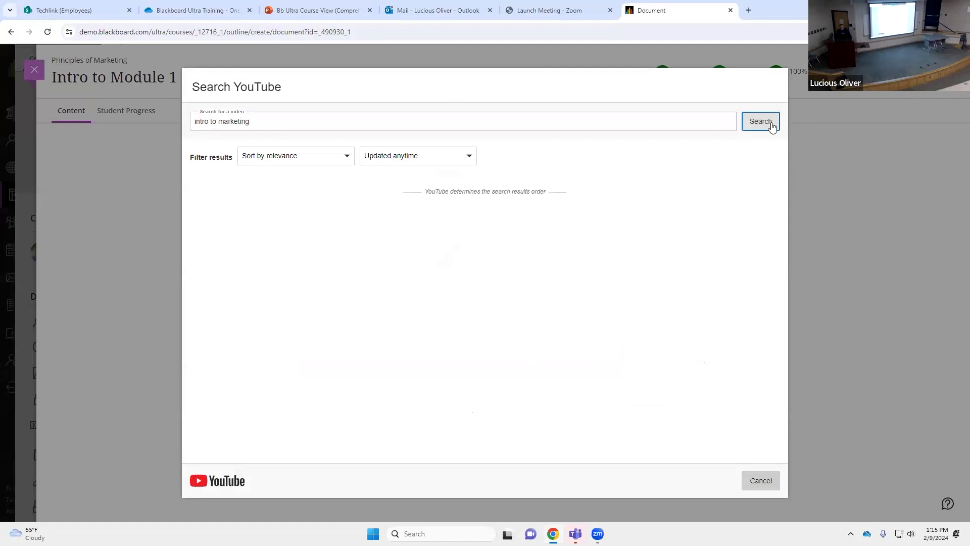
# Insert the video "What Is Marketing In 3 Minutes | Marketing For Beginners" with its suggested alternative text and inline display, and save the block.
pyautogui.scroll(-2, 403, 294)
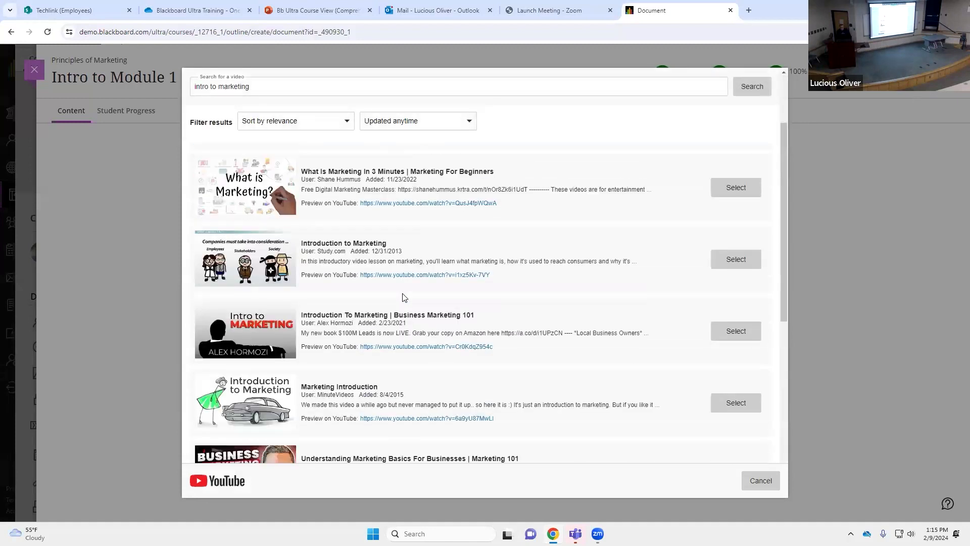
pyautogui.click(735, 188)
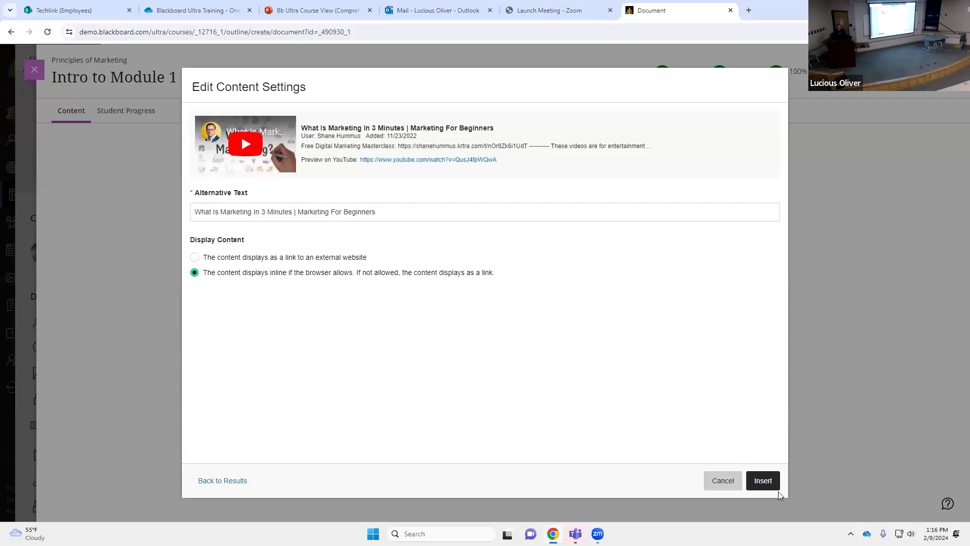
pyautogui.click(763, 480)
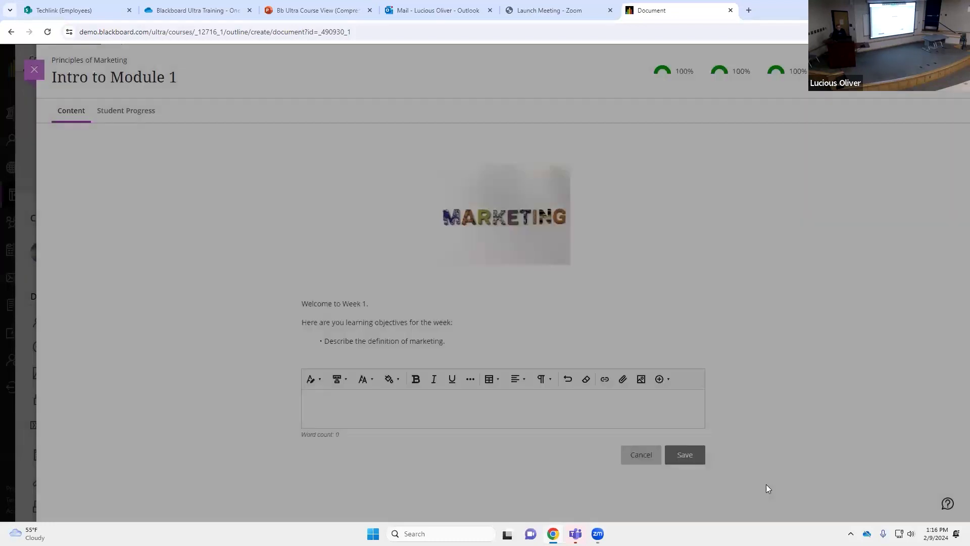
pyautogui.scroll(-2, 716, 435)
pyautogui.scroll(-1, 702, 450)
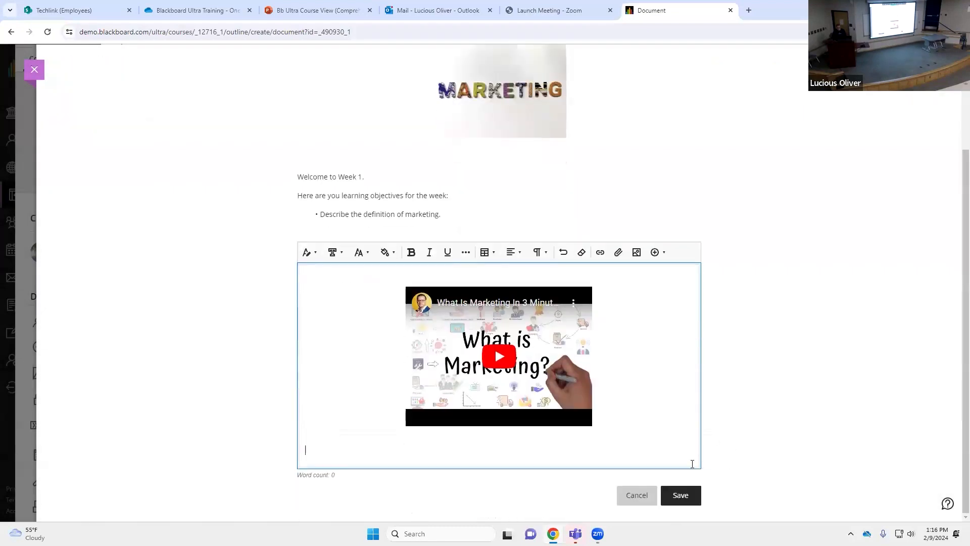
pyautogui.click(681, 498)
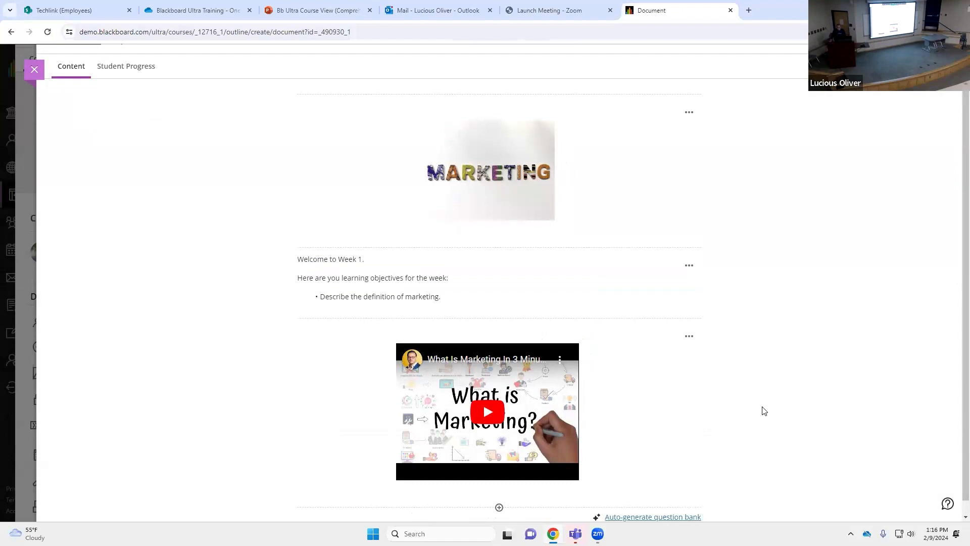
# Close the document, reopen Intro to Module 1 from the Week 1 module, and return to the course content.
pyautogui.scroll(-1, 672, 389)
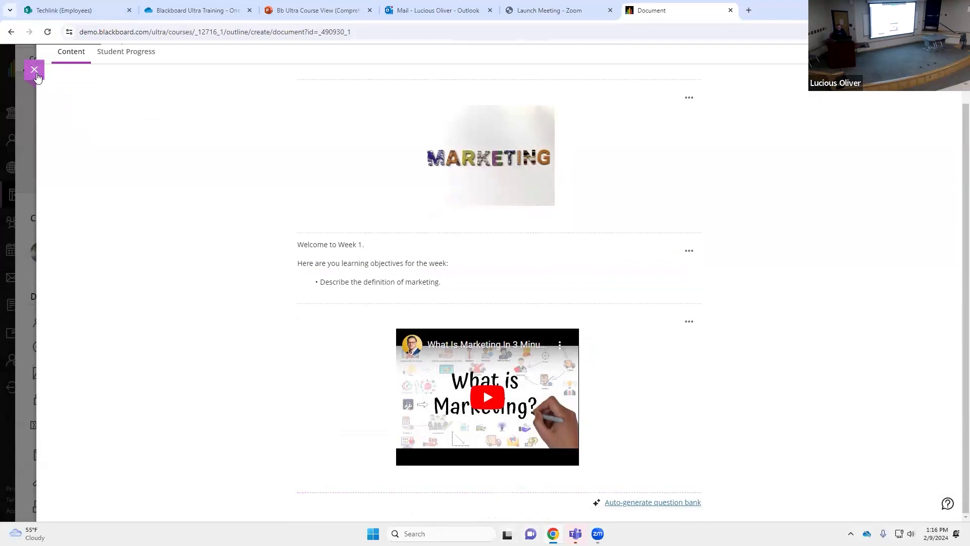
pyautogui.click(35, 70)
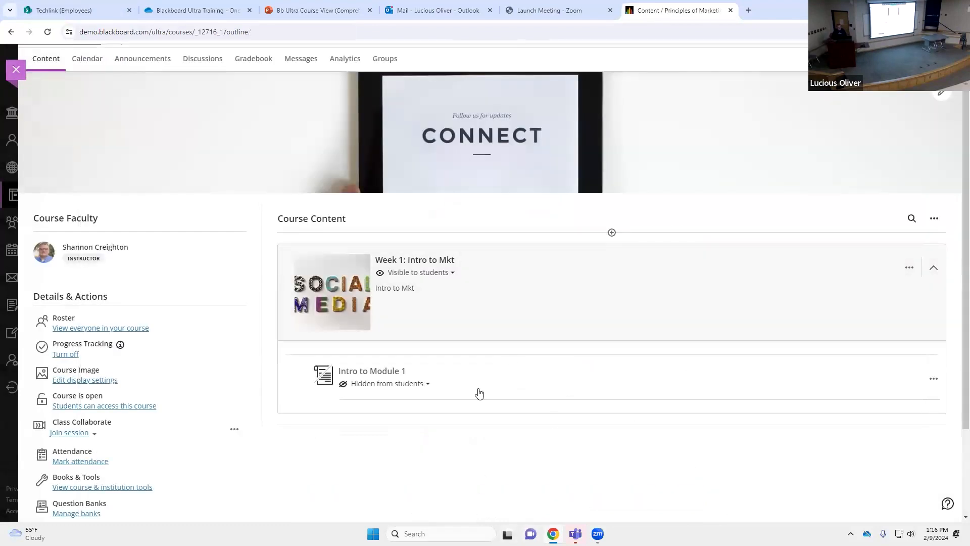
pyautogui.click(396, 374)
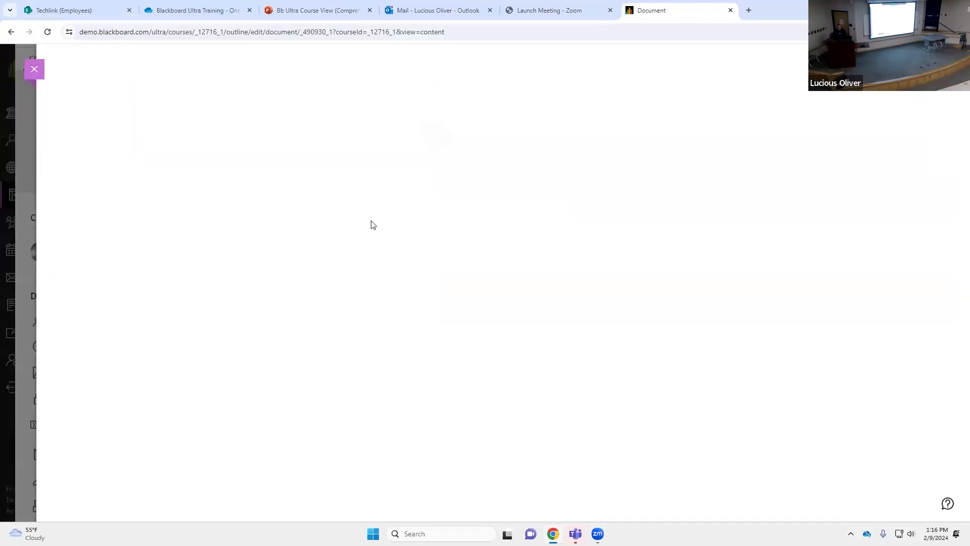
pyautogui.click(35, 70)
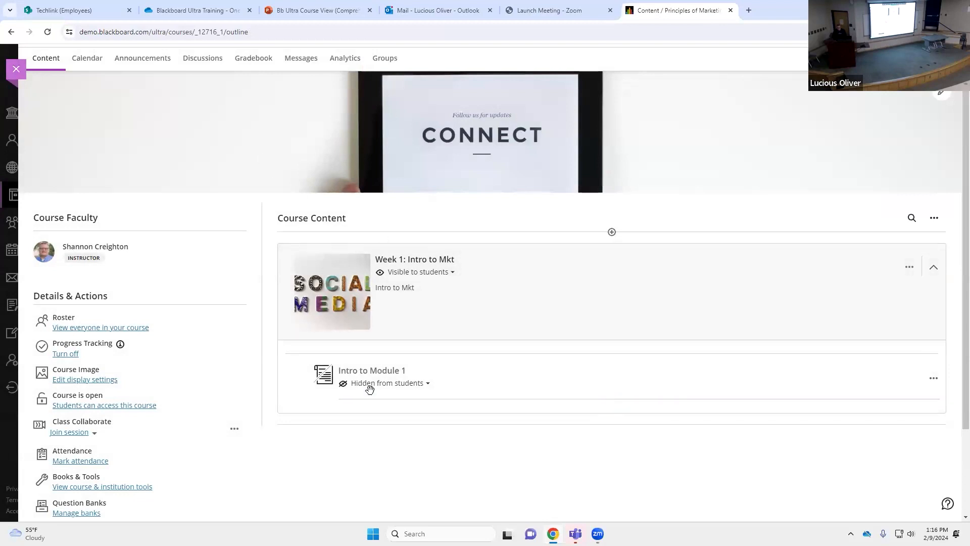
# Add Anthology Course Evaluations from the Content Market to the Week 1 module, below Intro to Module 1.
pyautogui.moveTo(609, 402)
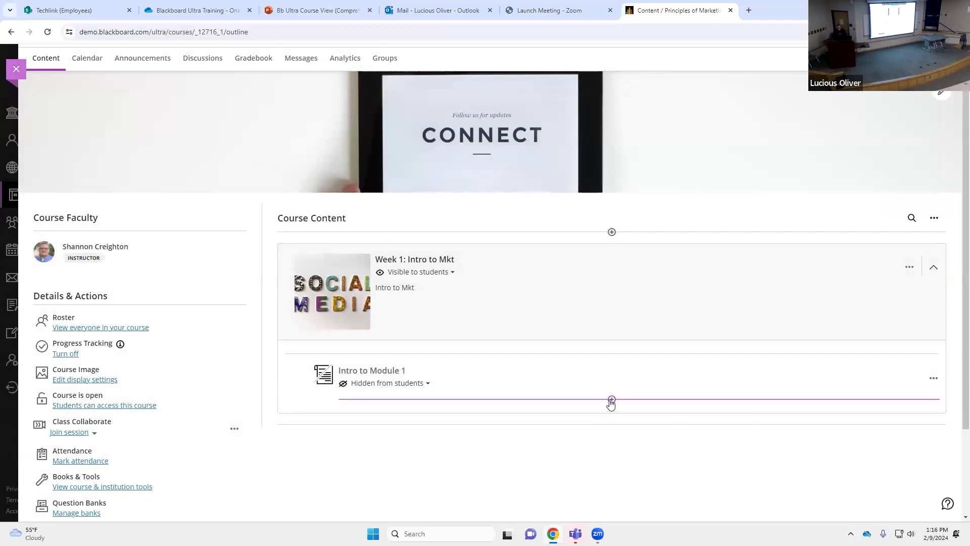
pyautogui.click(612, 401)
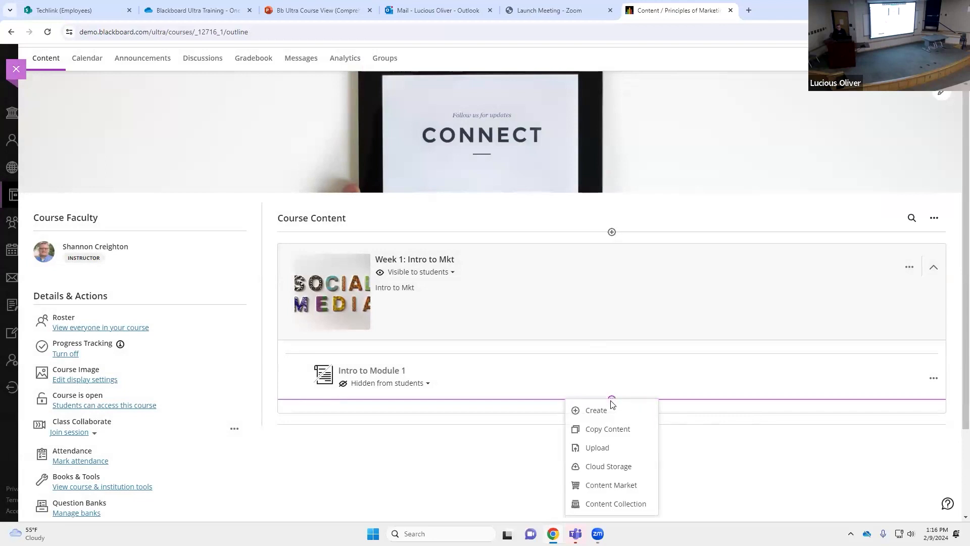
pyautogui.click(612, 485)
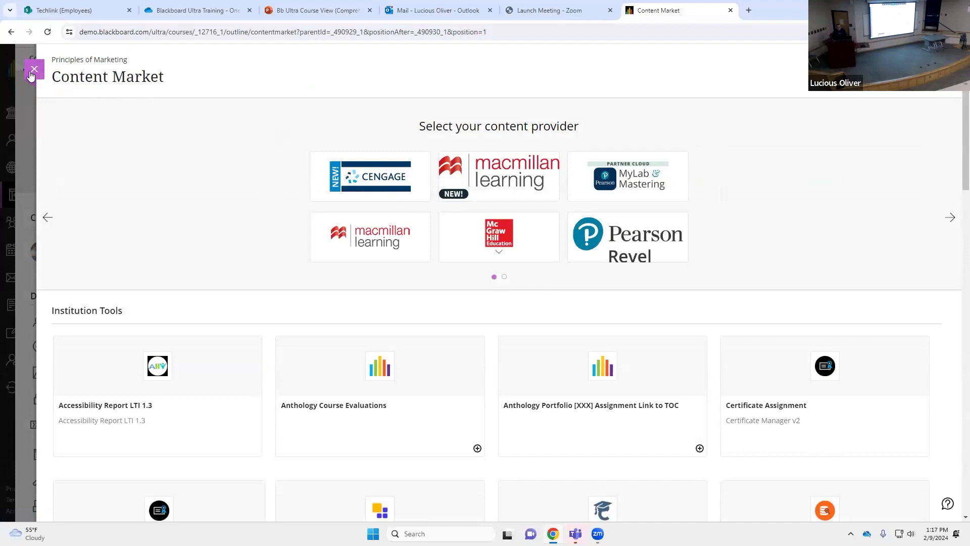
pyautogui.click(477, 449)
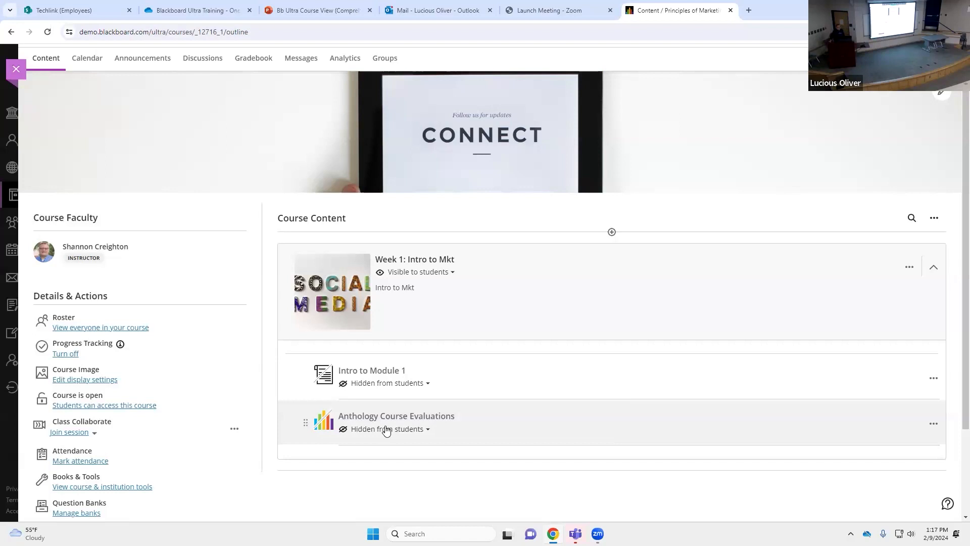
# Try to open the Cengage provider in the Content Market for a new item below Anthology Course Evaluations.
pyautogui.click(610, 447)
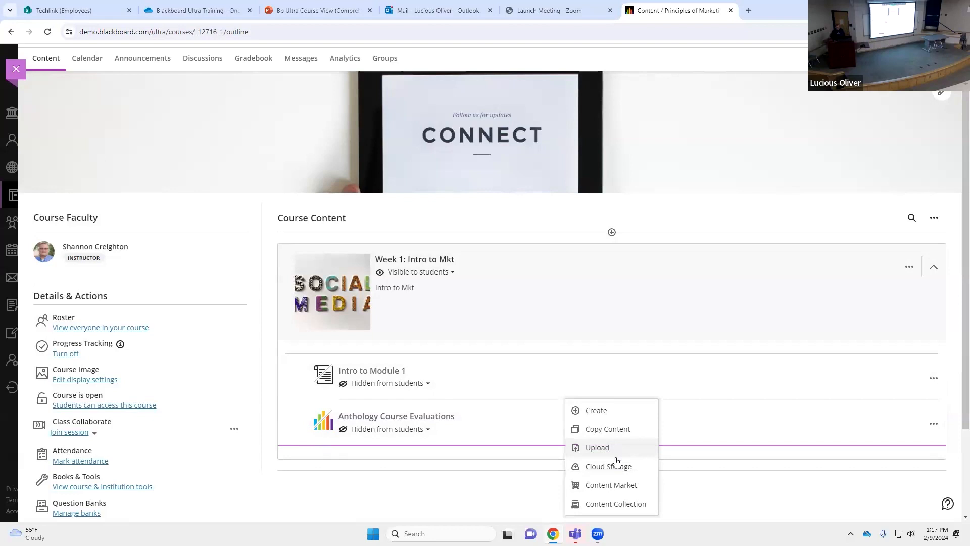
pyautogui.click(635, 486)
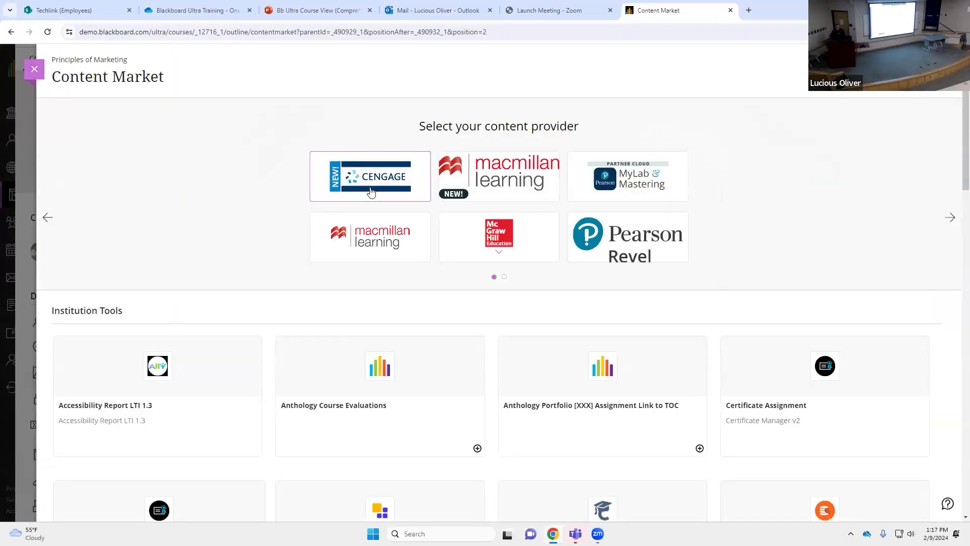
pyautogui.click(372, 189)
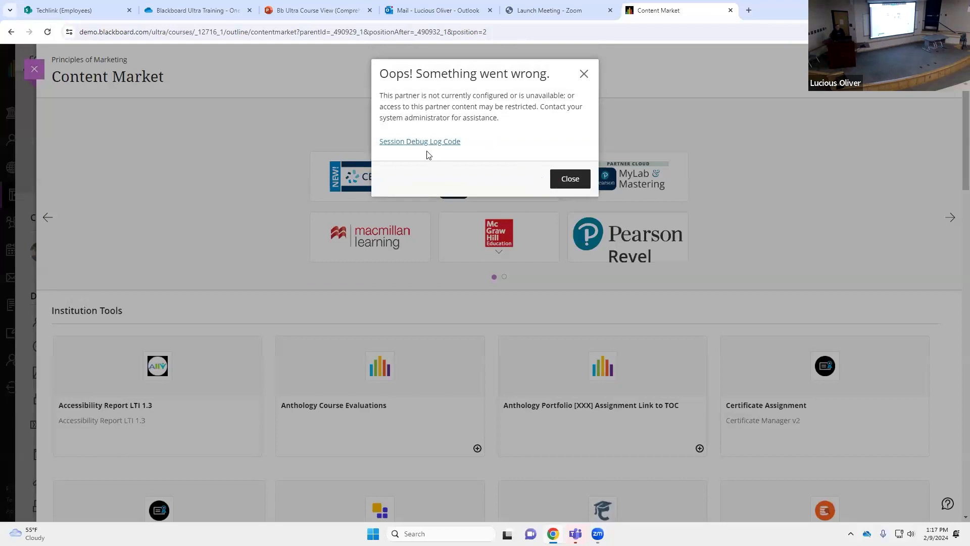
pyautogui.click(584, 74)
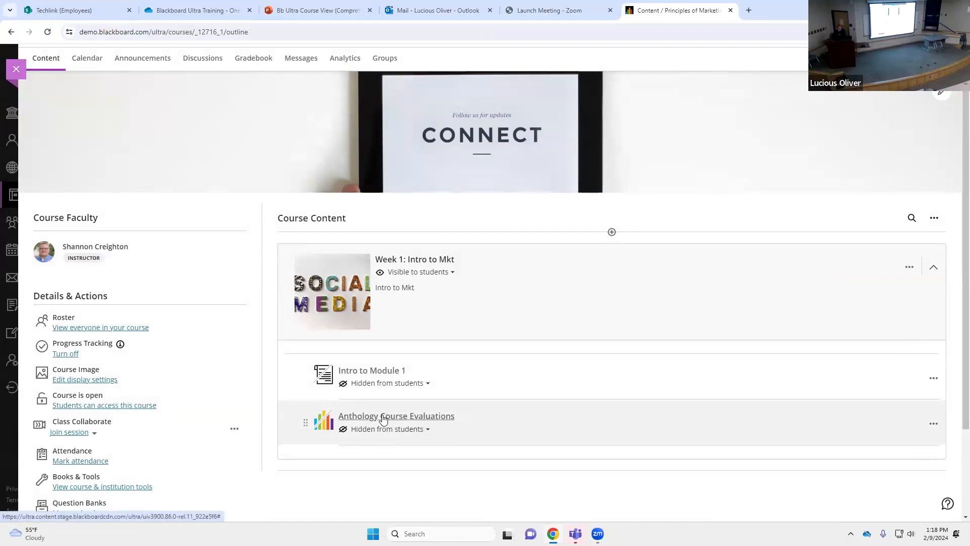
# Remove the Anthology Course Evaluations item from the Week 1 module.
pyautogui.moveTo(384, 421); pyautogui.dragTo(630, 406)
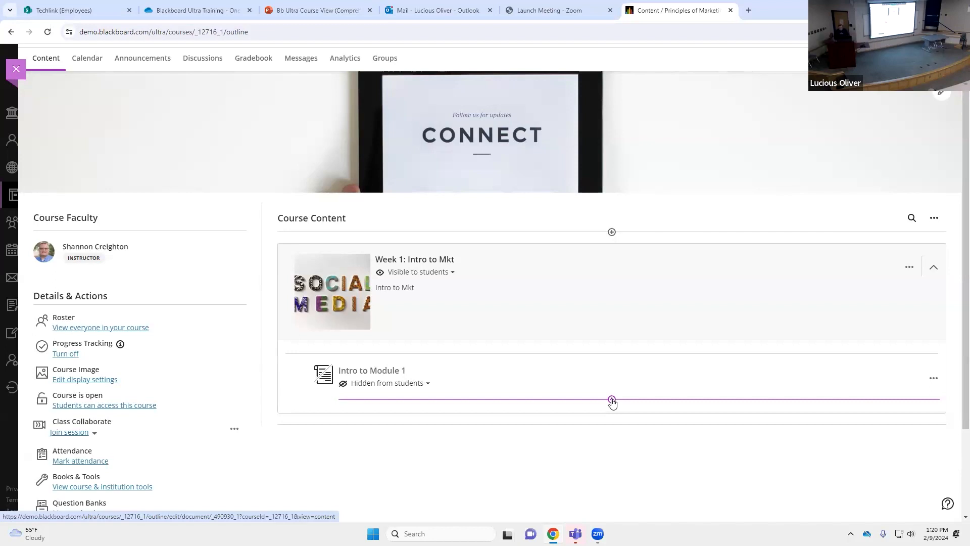
# Review the content, assessment and participation item types that can be created below Intro to Module 1.
pyautogui.click(611, 400)
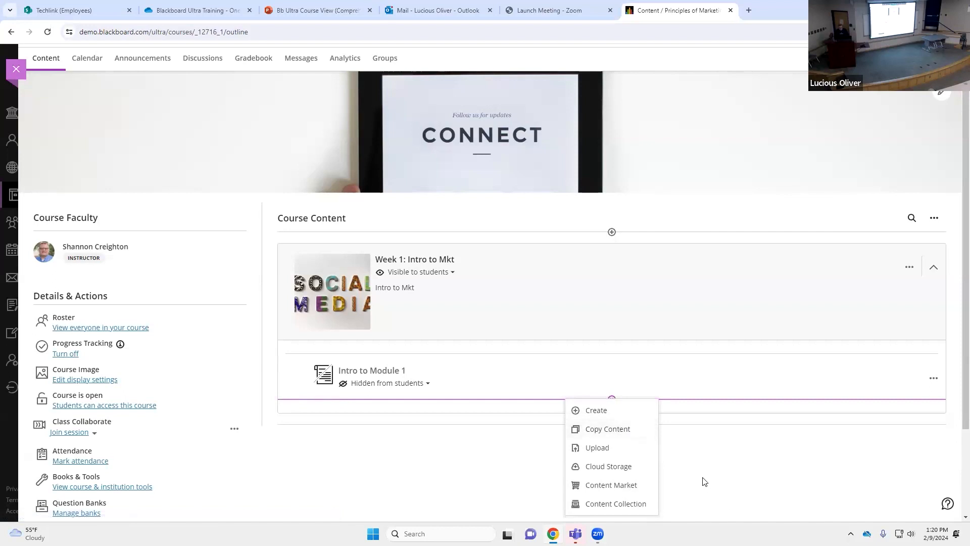
pyautogui.click(596, 411)
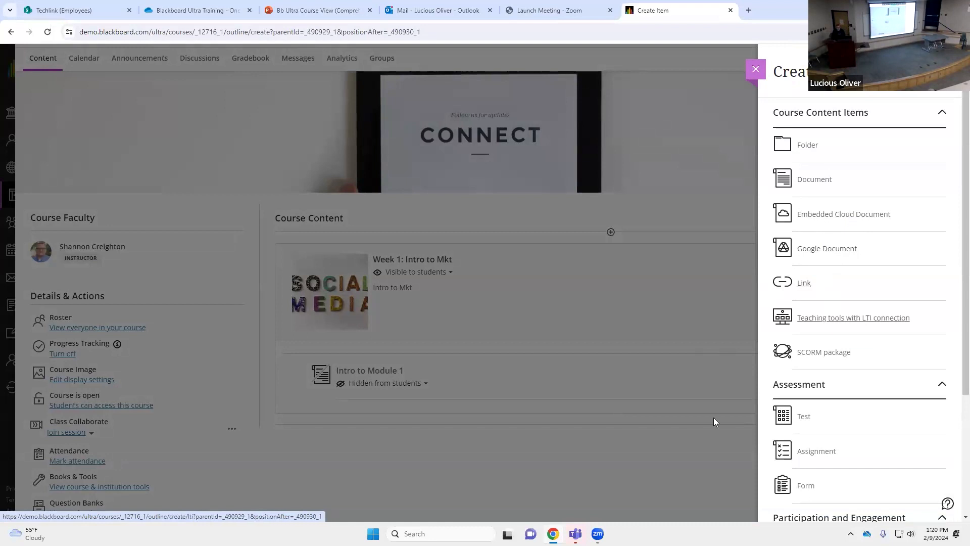
pyautogui.scroll(-2, 825, 361)
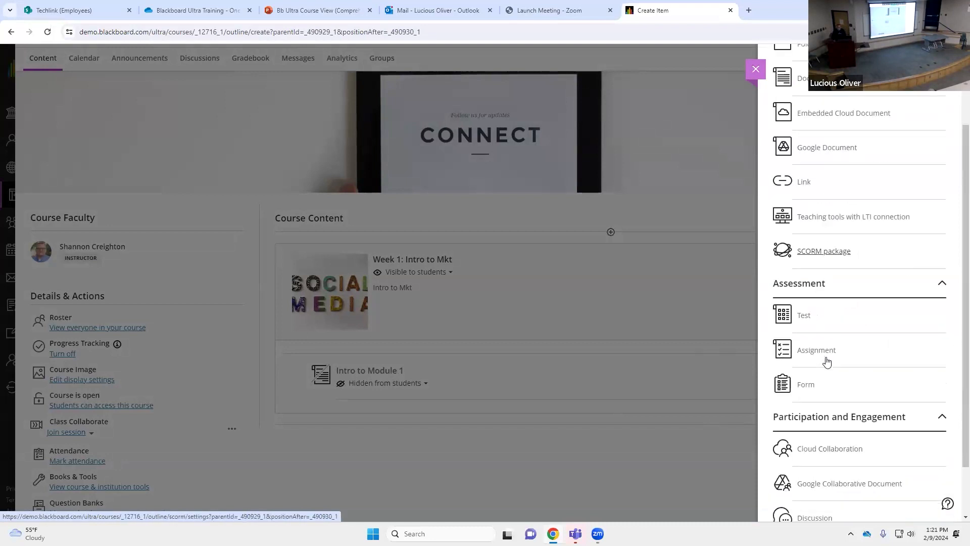
pyautogui.scroll(-1, 856, 294)
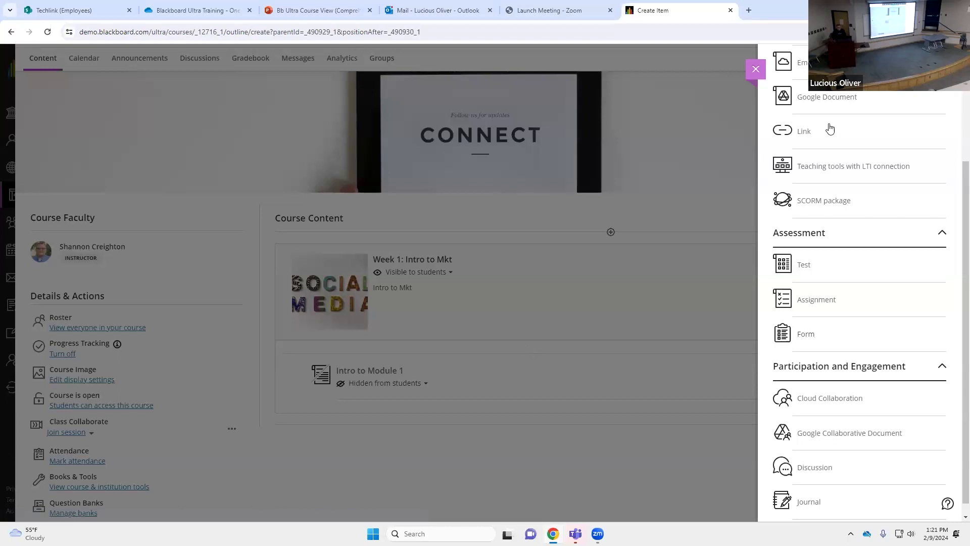
pyautogui.click(756, 70)
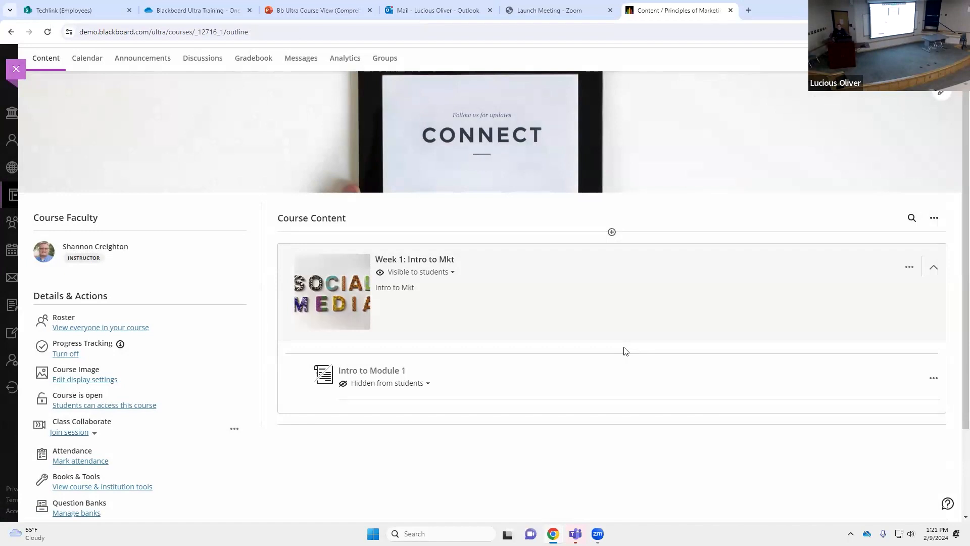
pyautogui.click(908, 268)
pyautogui.click(829, 321)
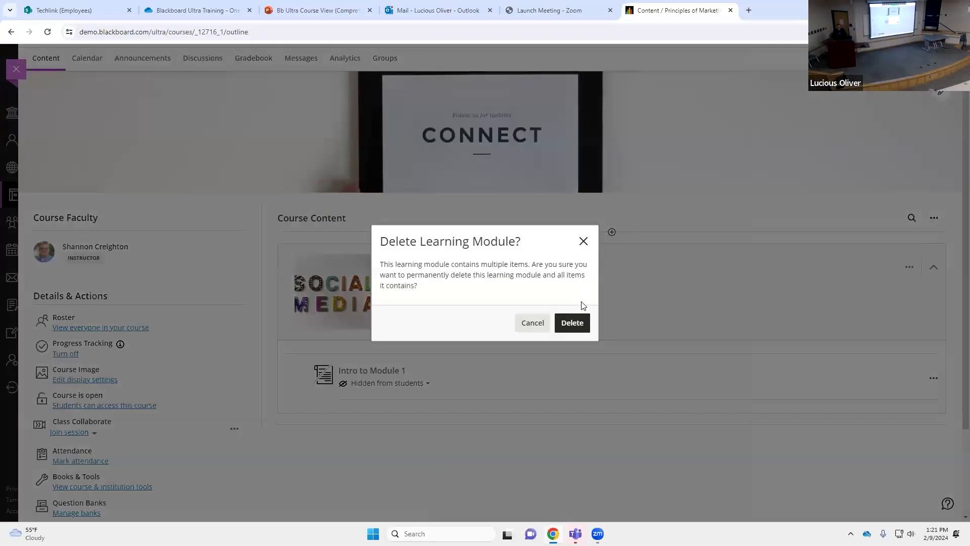
pyautogui.click(584, 241)
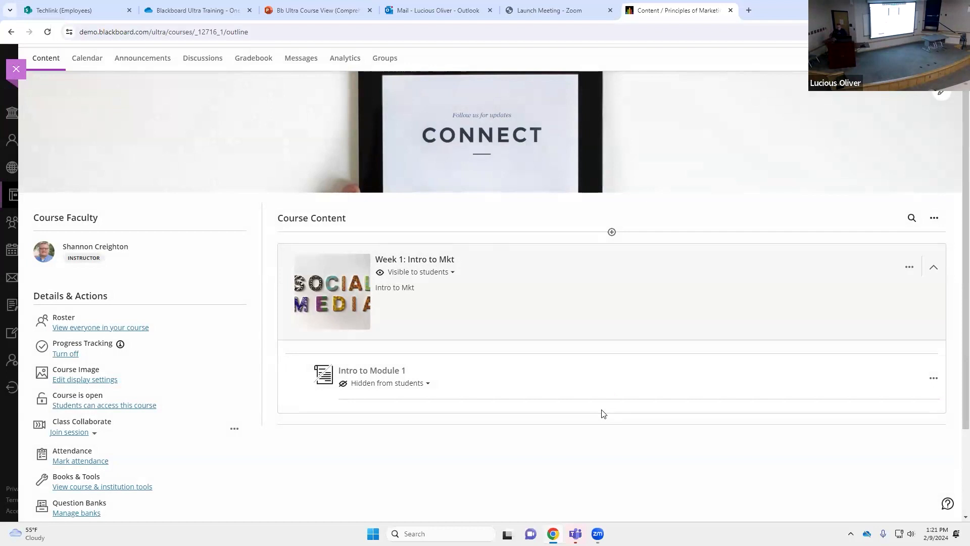
# Select Unit 1, Unit 2 and Unit 3 from the 01. Animal Nutrition 2022 course as items to copy into the course.
pyautogui.click(933, 219)
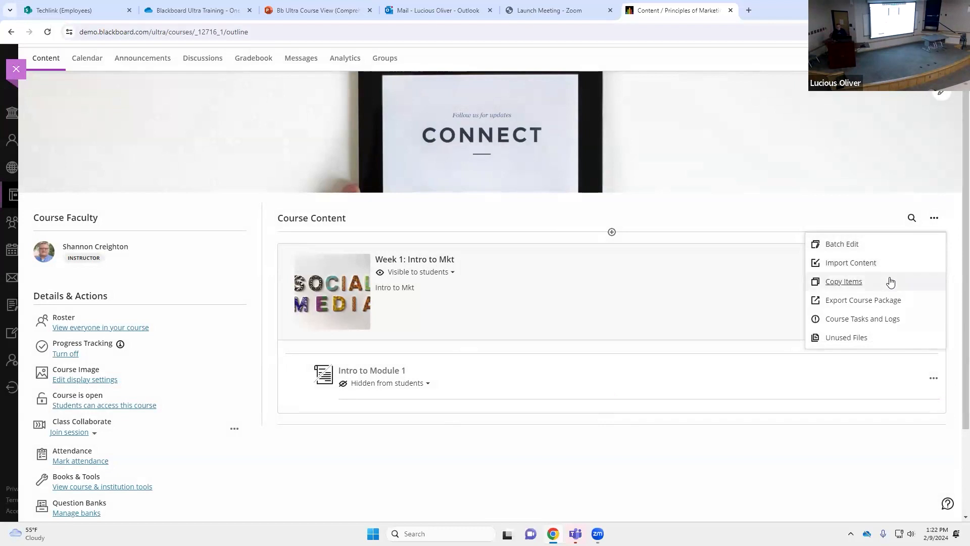
pyautogui.click(890, 282)
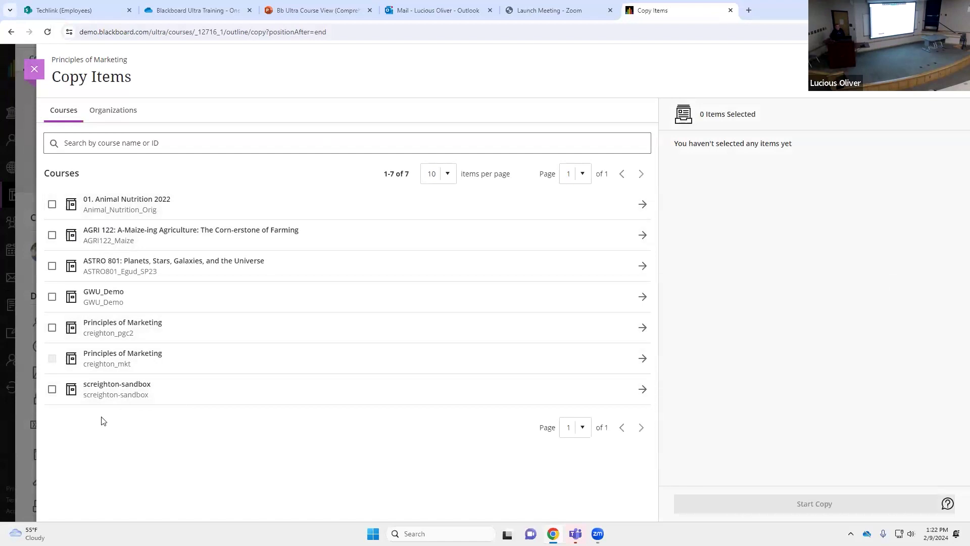
pyautogui.click(52, 205)
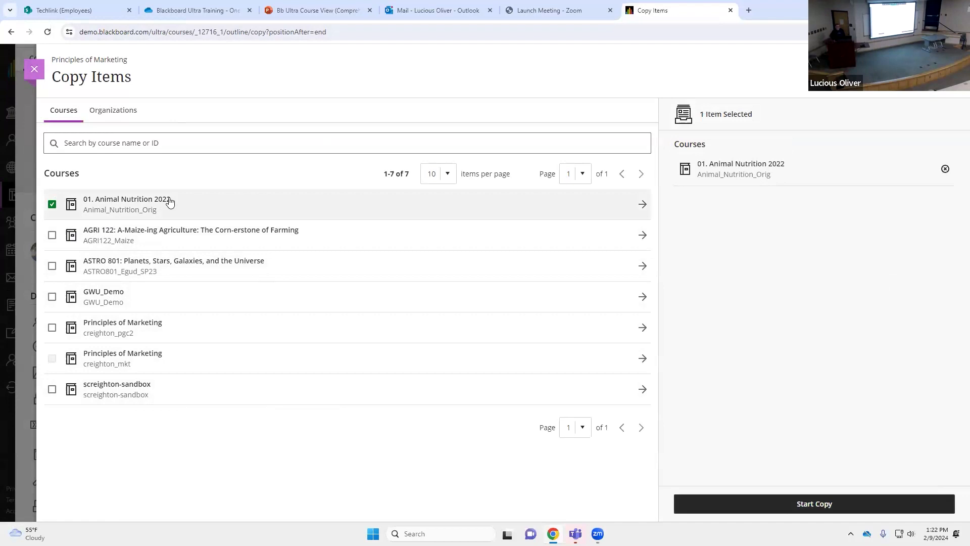
pyautogui.click(53, 204)
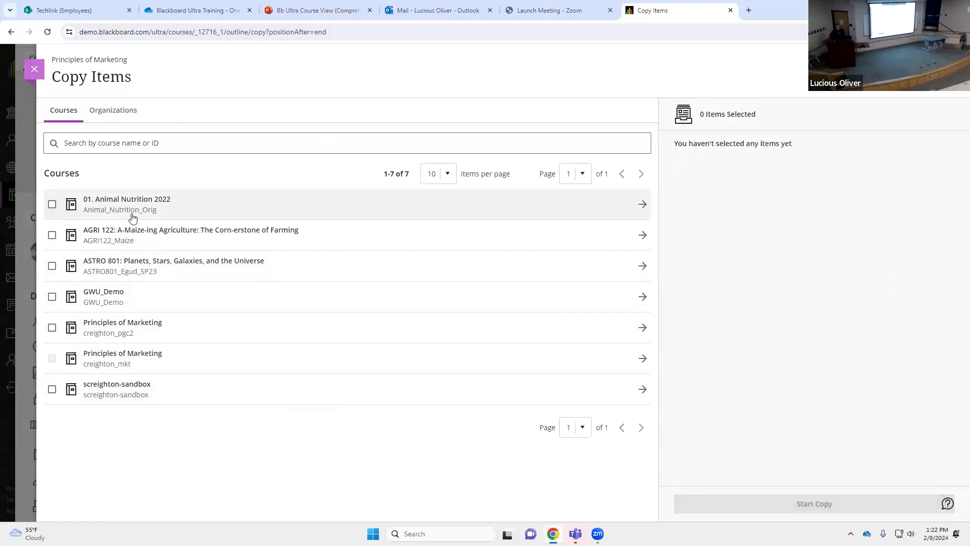
pyautogui.click(184, 208)
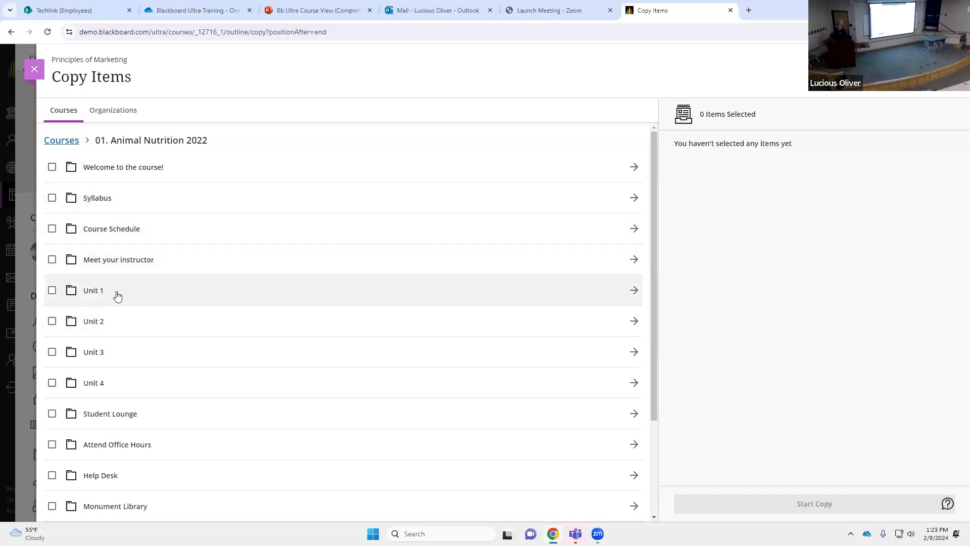
pyautogui.click(51, 290)
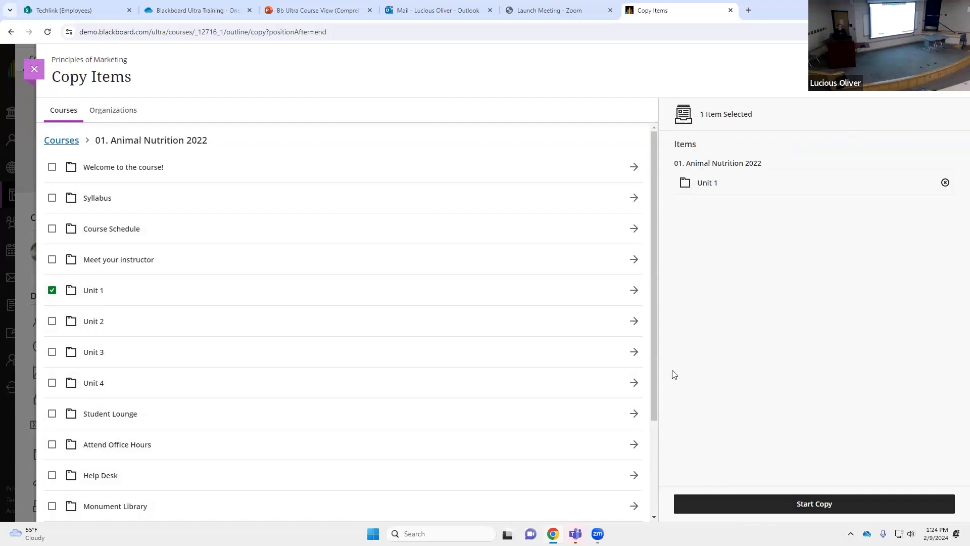
pyautogui.click(52, 351)
pyautogui.click(53, 321)
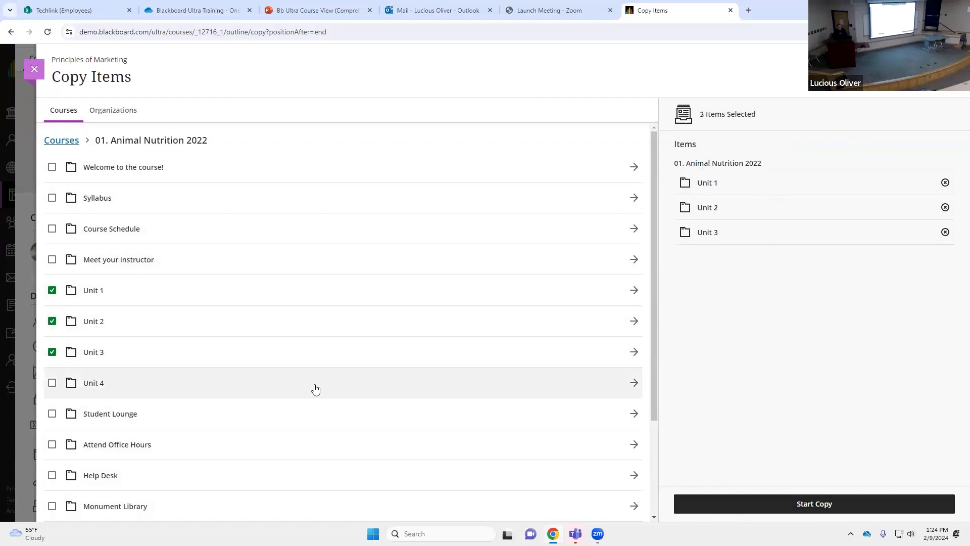
# Add the Rubrics folder from ASTRO 801: Planets, Stars, Galaxies, and the Universe to the selection and start the copy.
pyautogui.click(66, 141)
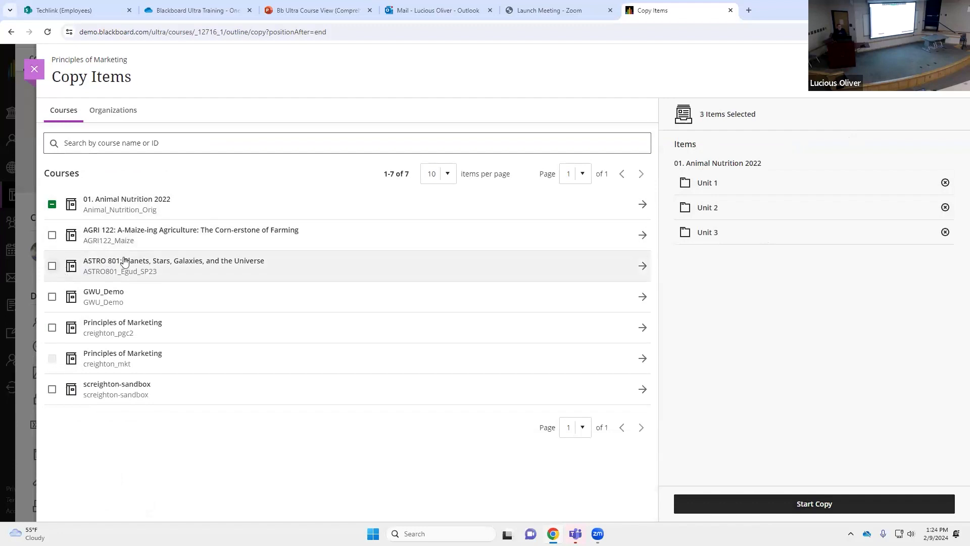
pyautogui.click(230, 266)
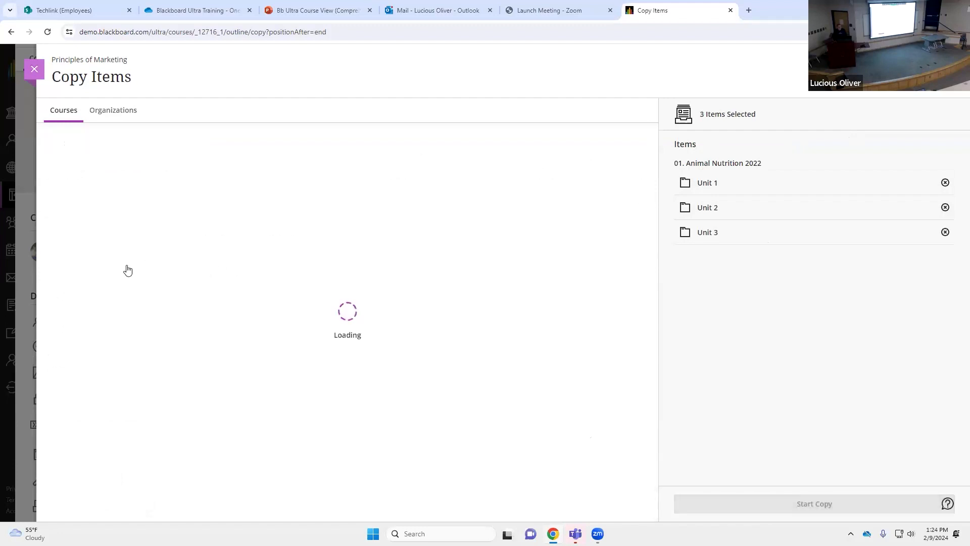
pyautogui.click(52, 230)
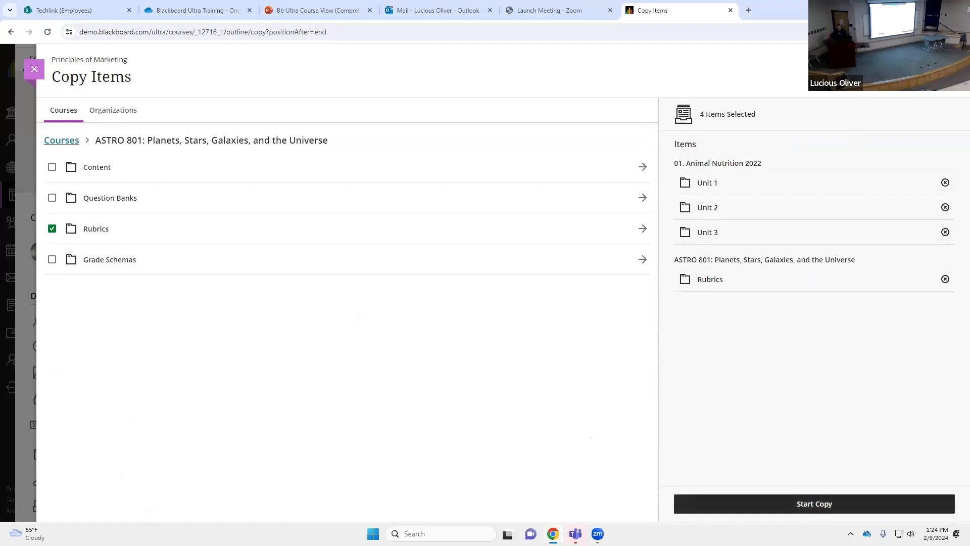
pyautogui.click(801, 505)
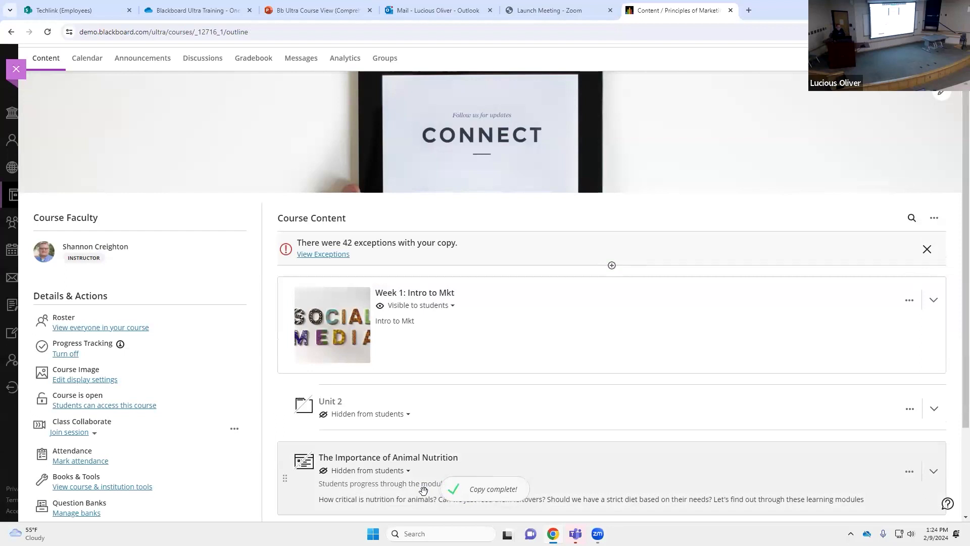
# Make The Importance of Animal Nutrition module and the Unit 1, Unit 3 and Unit 2 folders visible to students.
pyautogui.scroll(-2, 520, 392)
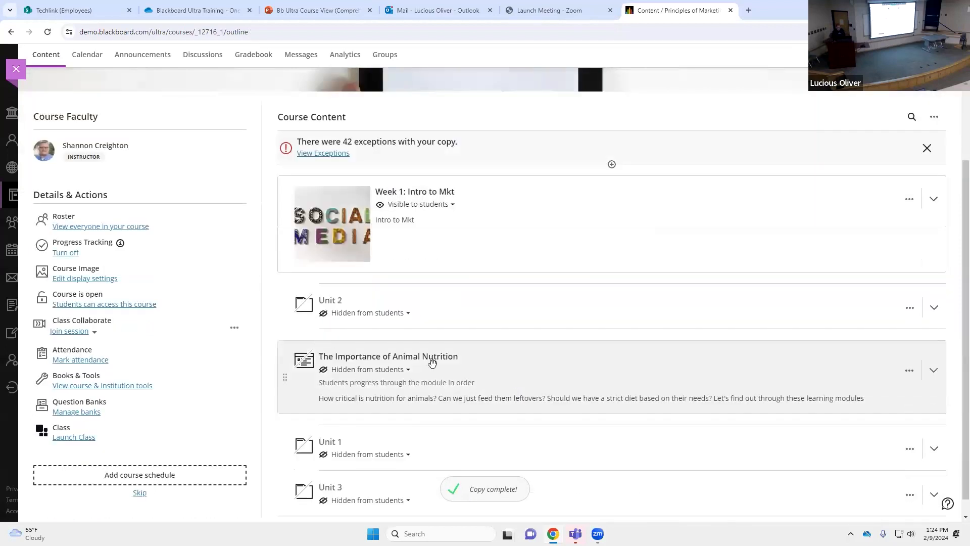
pyautogui.click(367, 372)
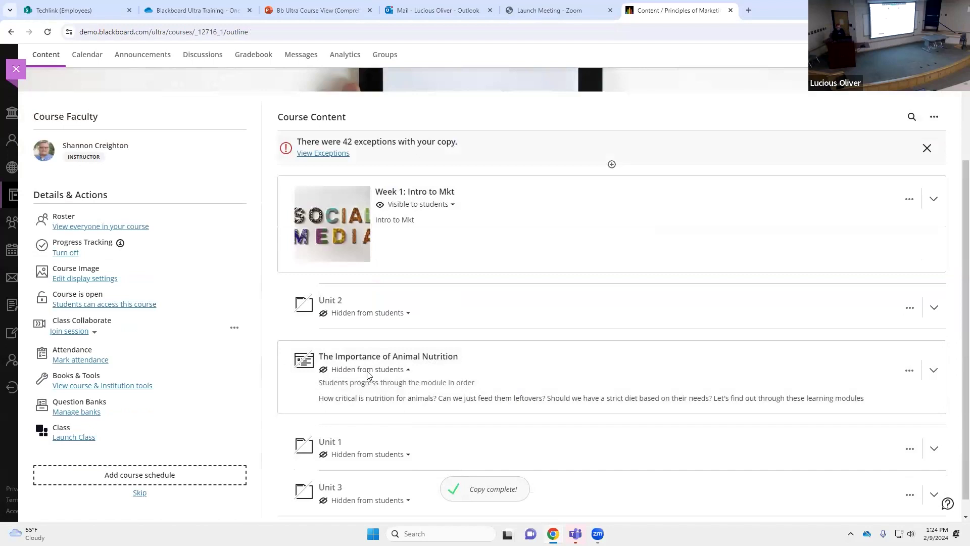
pyautogui.click(373, 383)
pyautogui.scroll(-1, 379, 404)
pyautogui.click(377, 435)
pyautogui.click(369, 452)
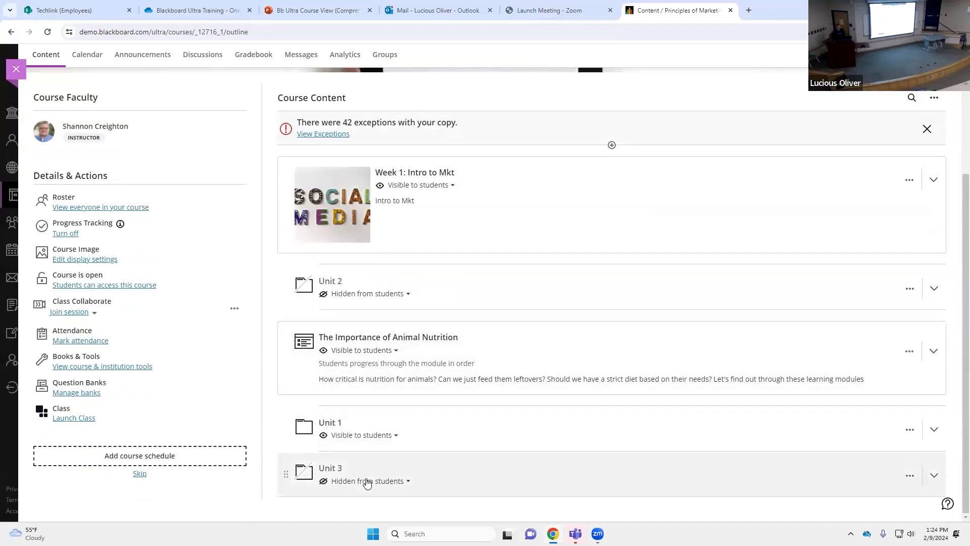
pyautogui.click(368, 481)
pyautogui.click(354, 465)
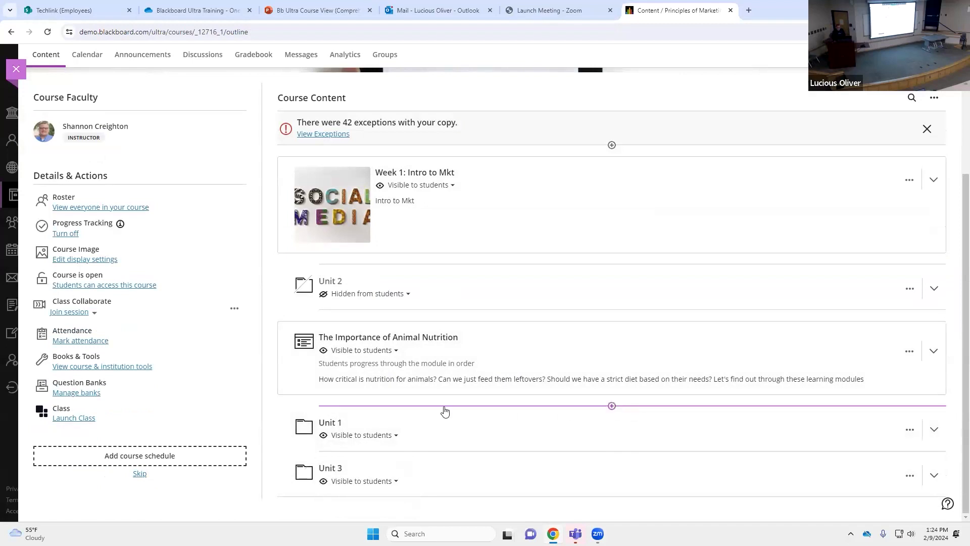
pyautogui.click(360, 294)
pyautogui.click(388, 312)
# Expand the Unit 2 folder and examine the items inside it.
pyautogui.click(558, 287)
pyautogui.scroll(-2, 581, 303)
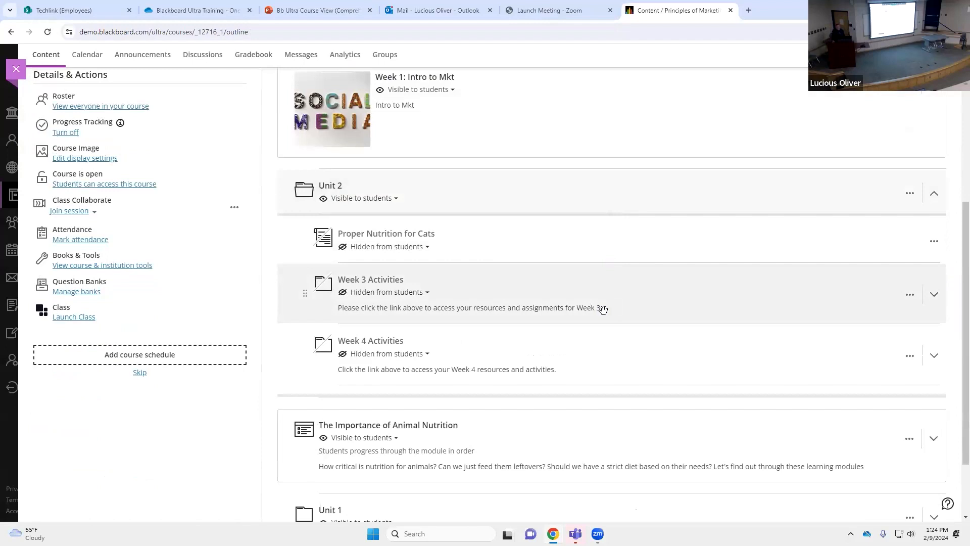
pyautogui.click(521, 193)
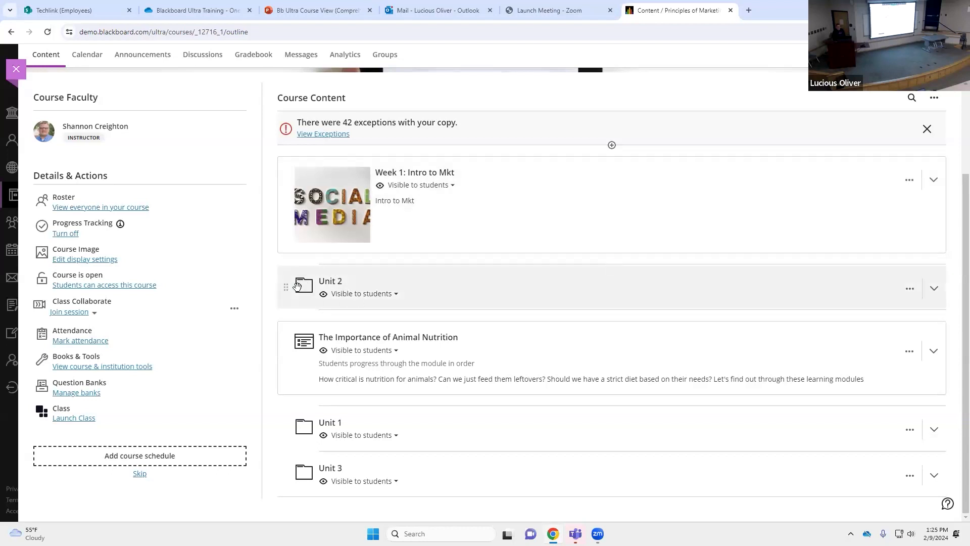
pyautogui.click(457, 297)
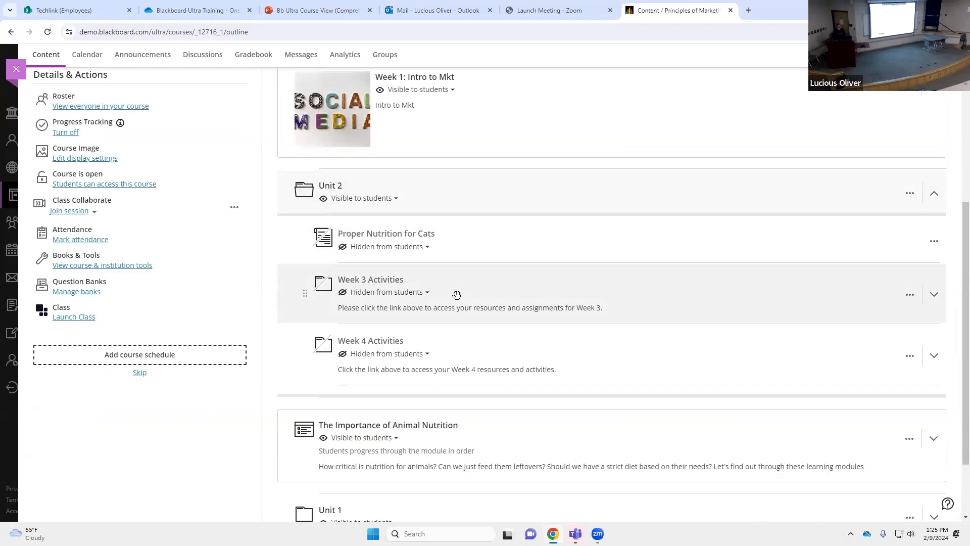
# Move Proper Nutrition for Cats, Week 3 Activities and Week 4 Activities from Unit 2 into the Week 1 module, above Intro to Module 1.
pyautogui.scroll(3, 592, 207)
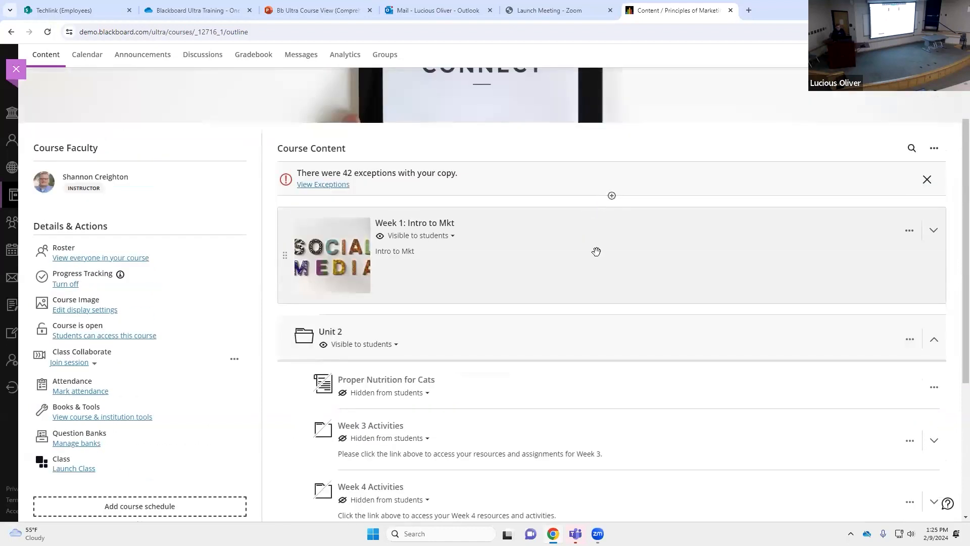
pyautogui.click(596, 251)
pyautogui.scroll(-2, 551, 235)
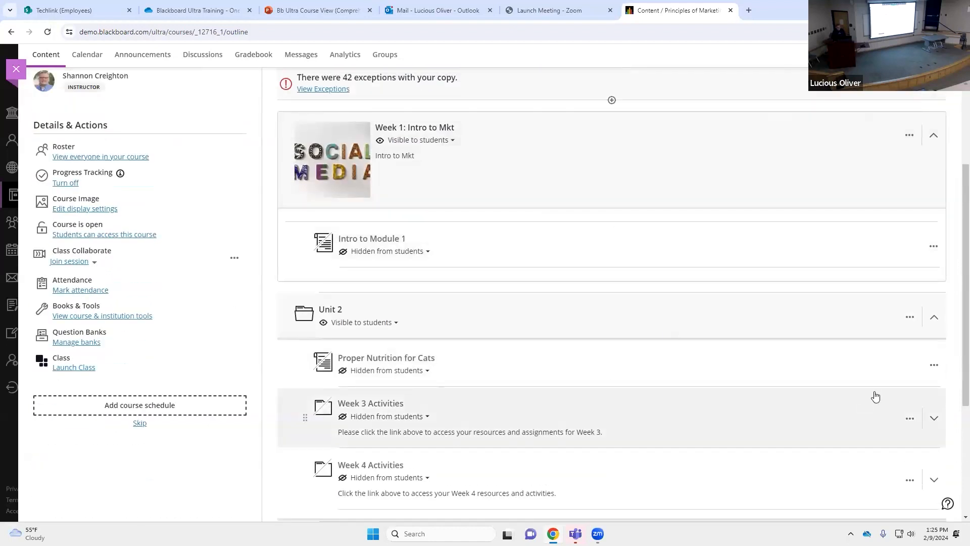
pyautogui.click(909, 368)
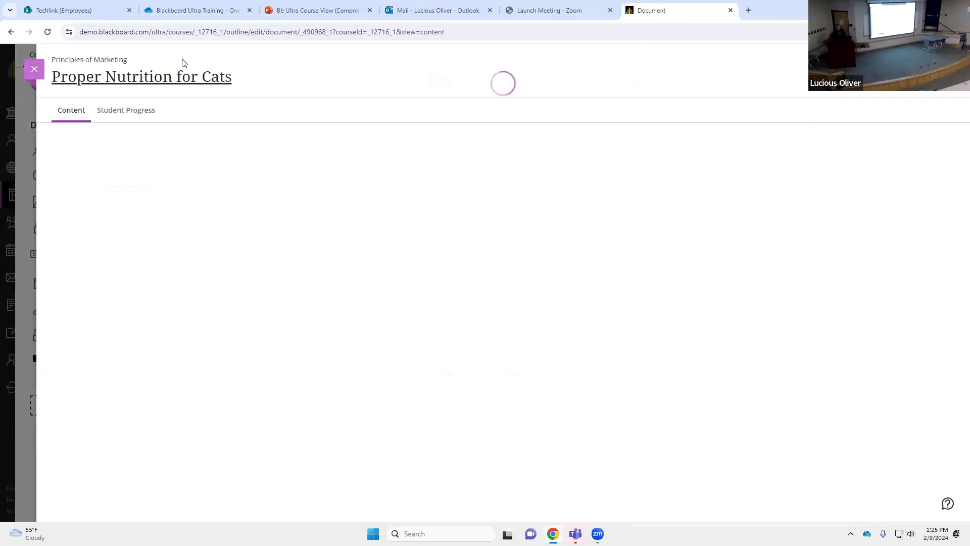
pyautogui.click(34, 69)
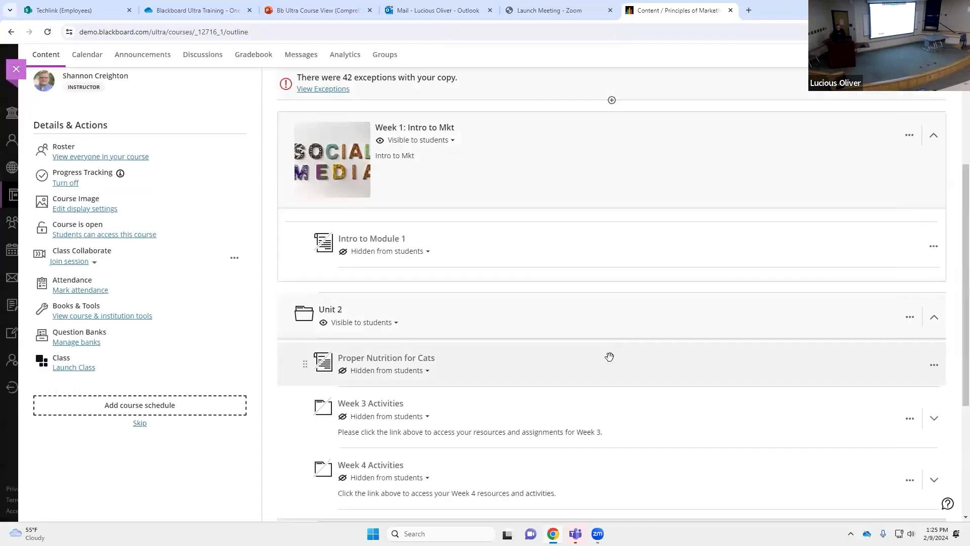
pyautogui.moveTo(608, 373); pyautogui.dragTo(601, 258)
pyautogui.moveTo(547, 408); pyautogui.dragTo(551, 286)
pyautogui.moveTo(506, 468); pyautogui.dragTo(520, 378)
pyautogui.scroll(-1, 428, 448)
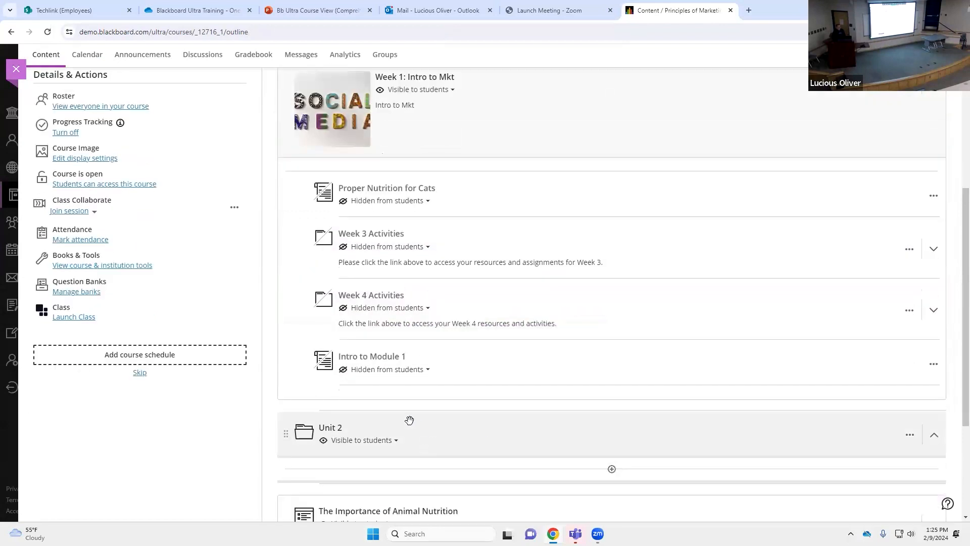
# Delete the empty Unit 2 folder from the course content.
pyautogui.click(909, 438)
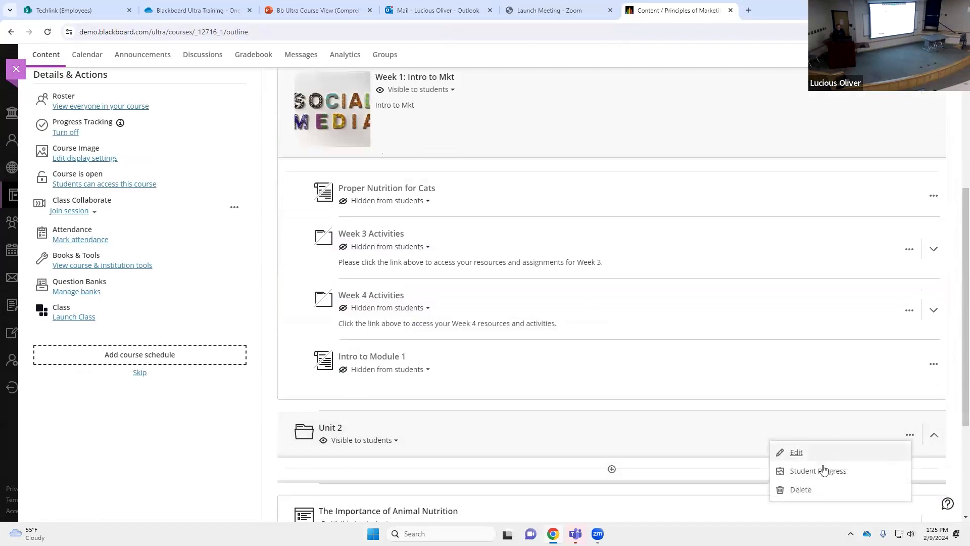
pyautogui.click(781, 453)
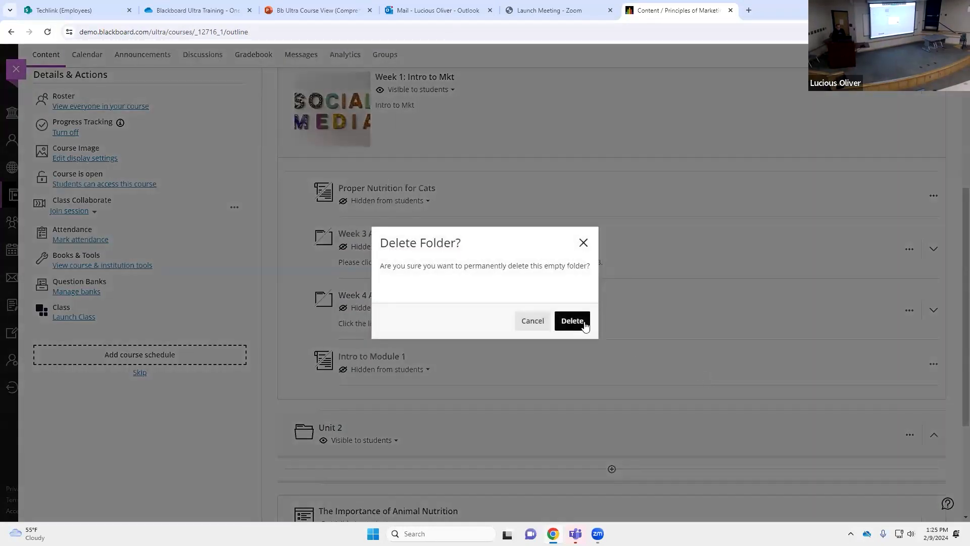
pyautogui.click(574, 322)
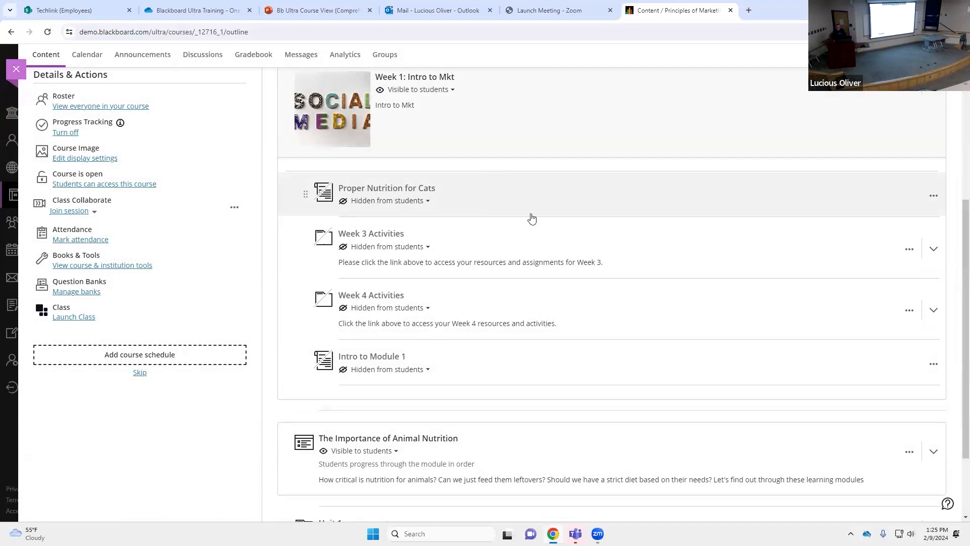
# Create a learning module named Module 2 below Unit 3 and make it visible to students.
pyautogui.click(732, 119)
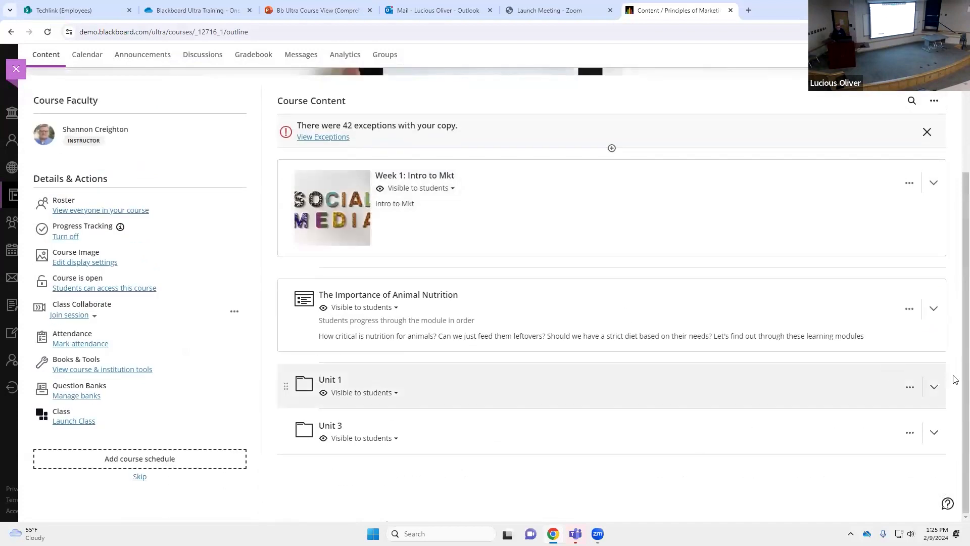
pyautogui.click(612, 455)
pyautogui.click(607, 395)
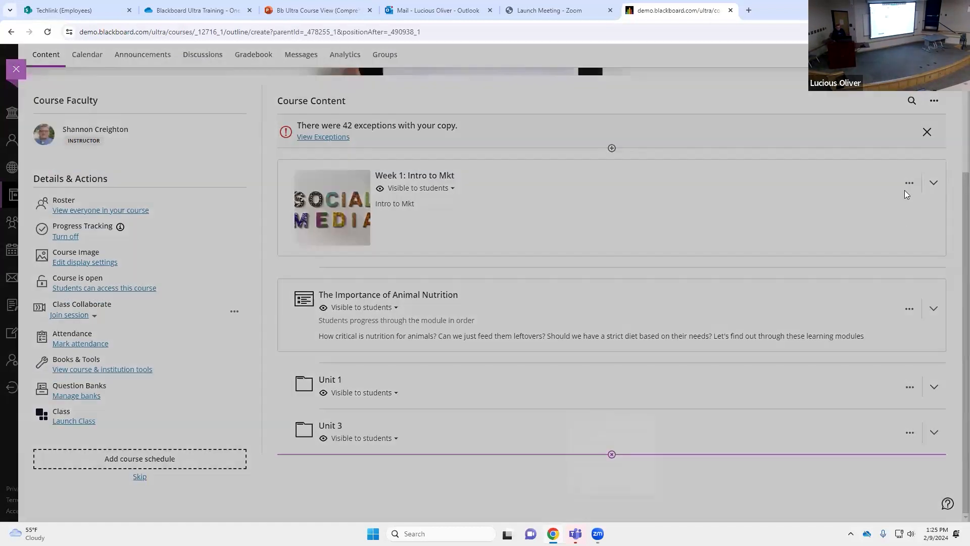
pyautogui.click(828, 147)
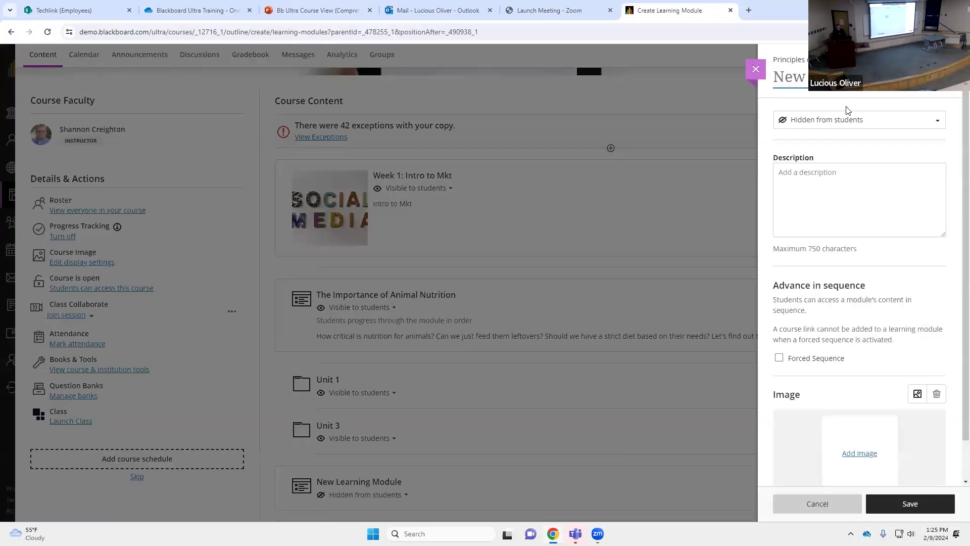
pyautogui.write('Module 2')
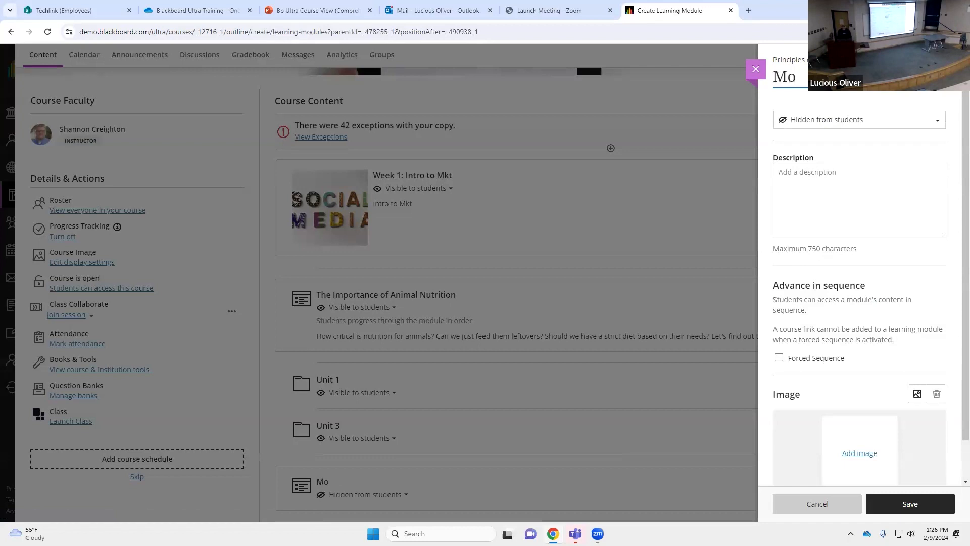
pyautogui.click(828, 124)
pyautogui.click(827, 124)
pyautogui.click(914, 123)
pyautogui.click(885, 143)
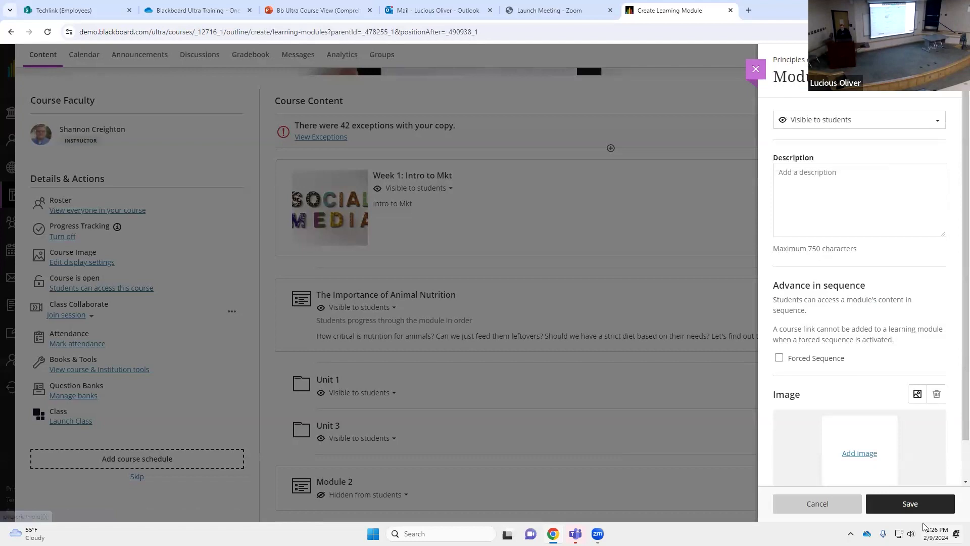
pyautogui.click(915, 503)
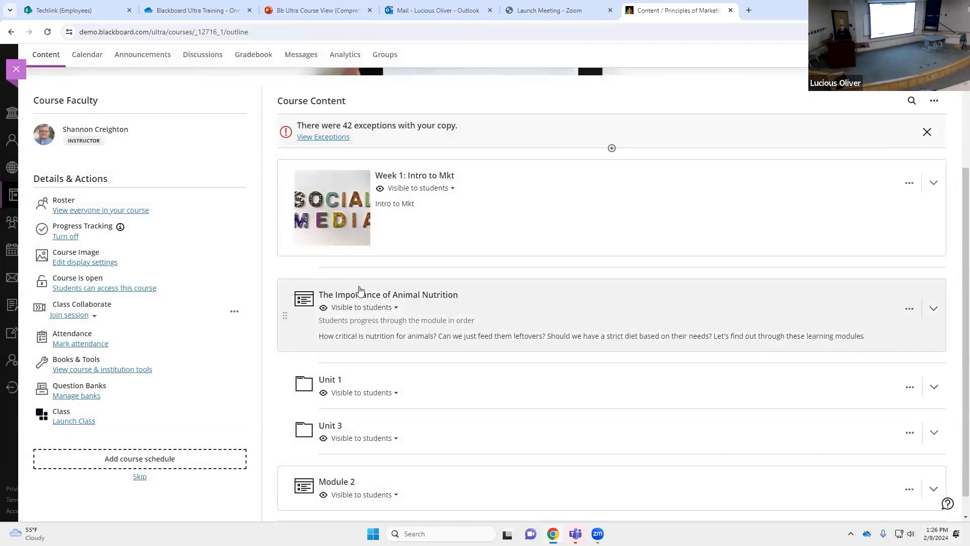
# Copy Proper Nutrition for Cats, Week 3 Activities and Week 4 Activities from Unit 2 of 01. Animal Nutrition 2022 into Module 2.
pyautogui.scroll(-1, 357, 288)
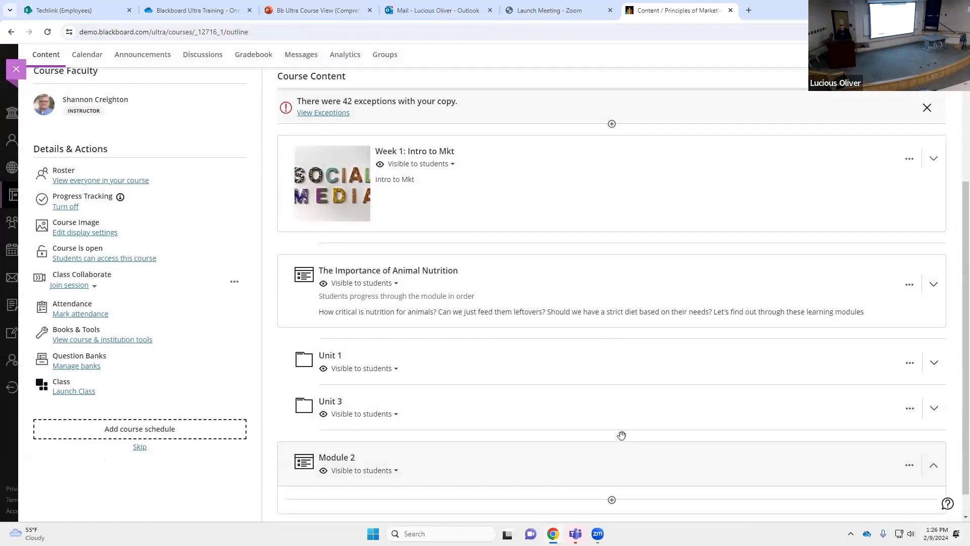
pyautogui.scroll(-1, 621, 436)
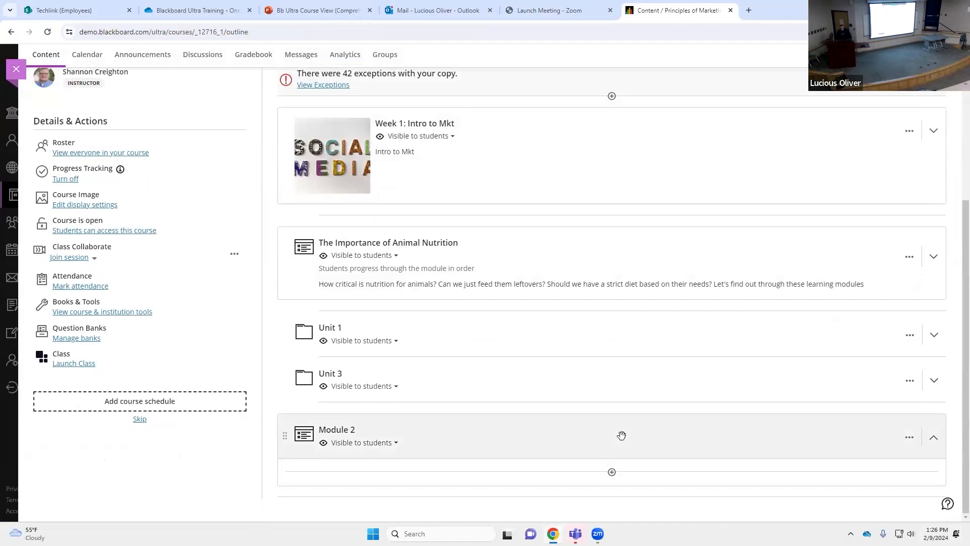
pyautogui.click(612, 473)
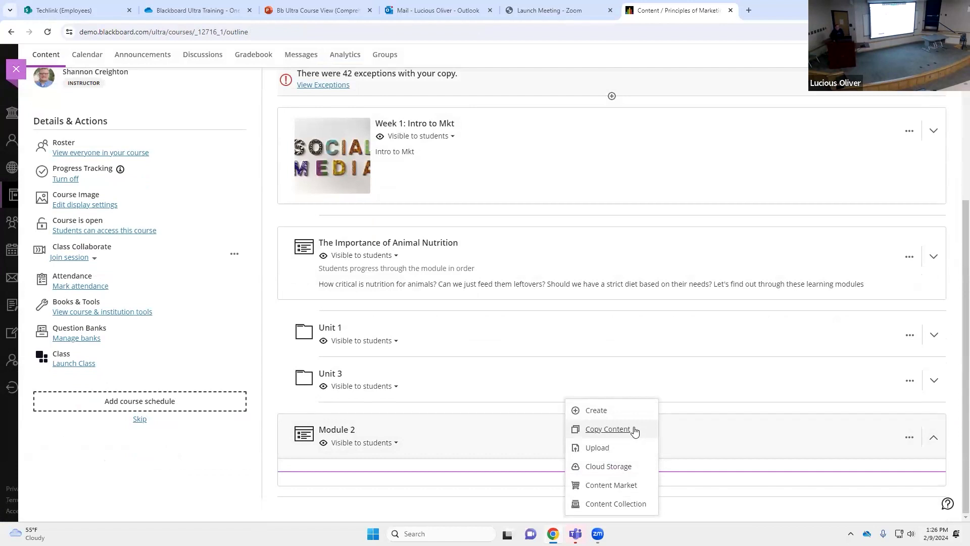
pyautogui.click(607, 429)
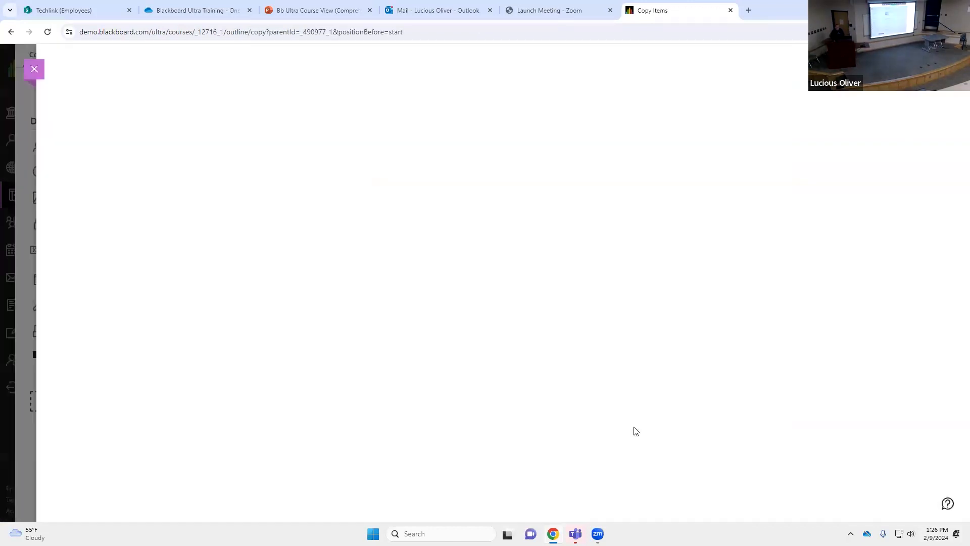
pyautogui.click(183, 215)
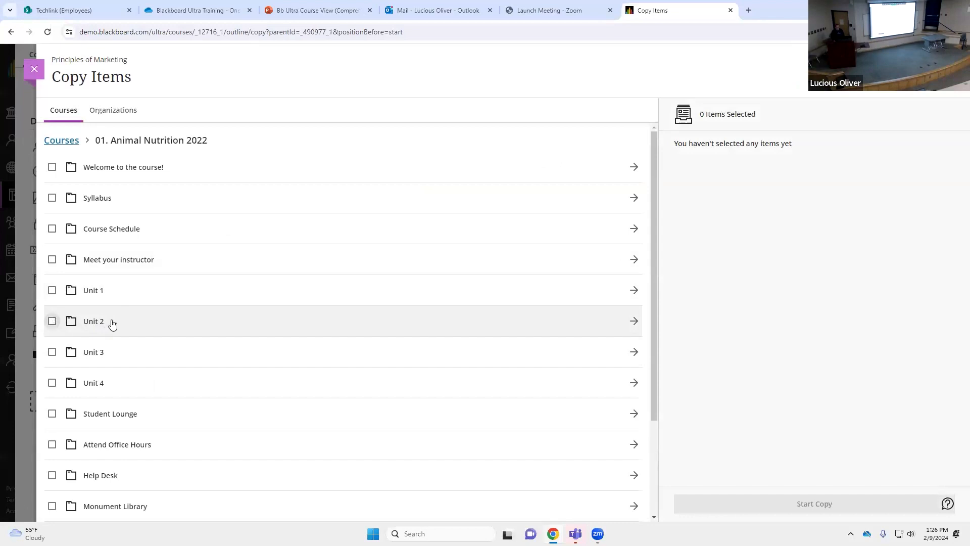
pyautogui.click(133, 321)
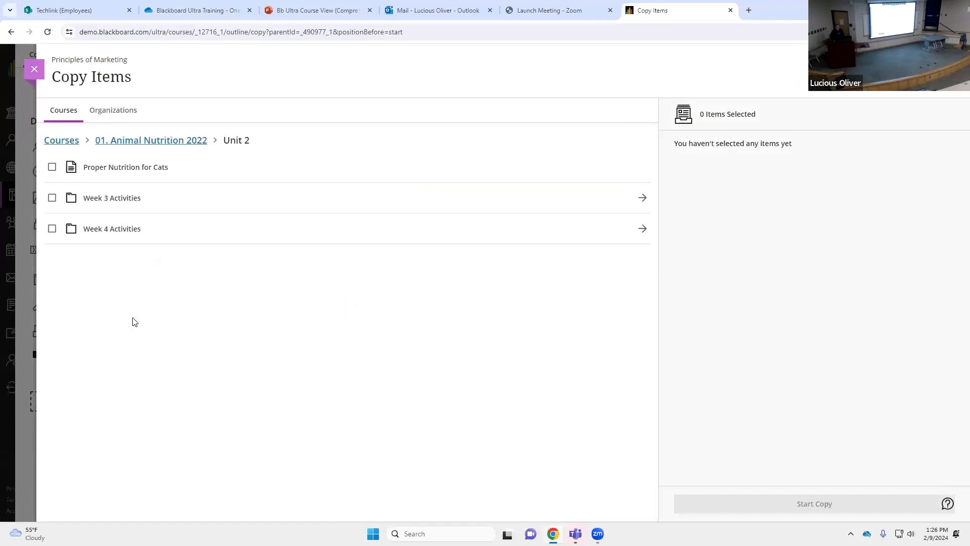
pyautogui.click(52, 166)
pyautogui.click(52, 197)
pyautogui.click(52, 228)
pyautogui.click(796, 502)
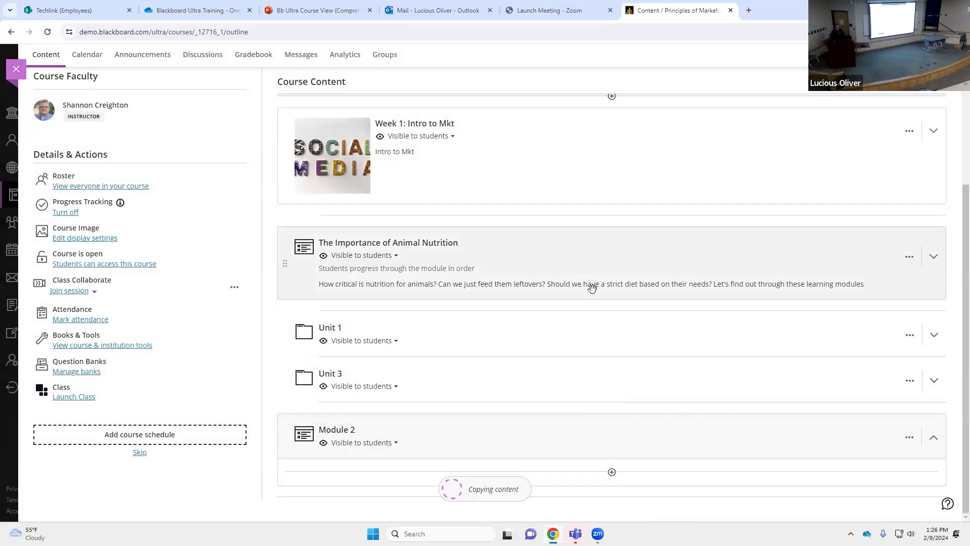
# Expand Module 2 to examine its copied items and compare them with the contents of the Week 1: Intro to Mkt module.
pyautogui.scroll(-2, 582, 298)
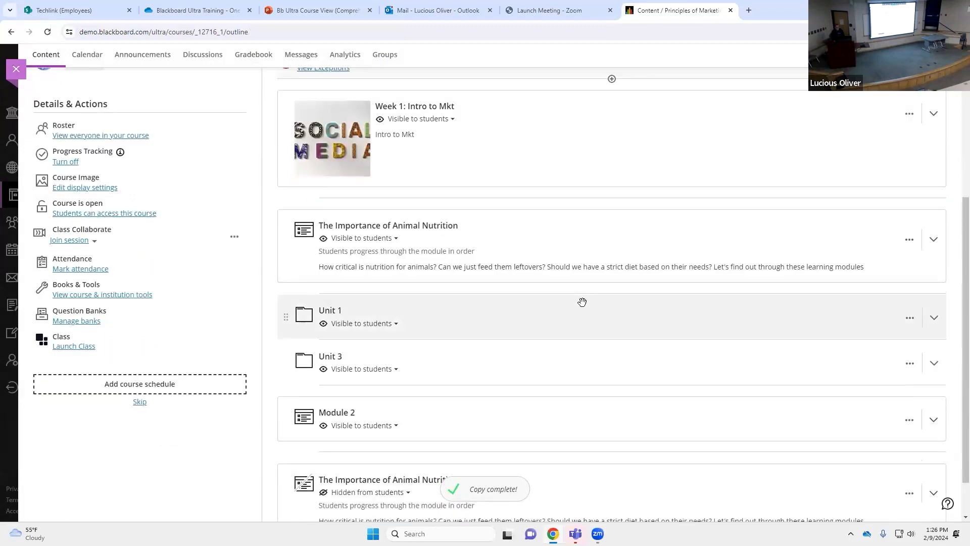
pyautogui.click(492, 379)
pyautogui.scroll(-2, 498, 409)
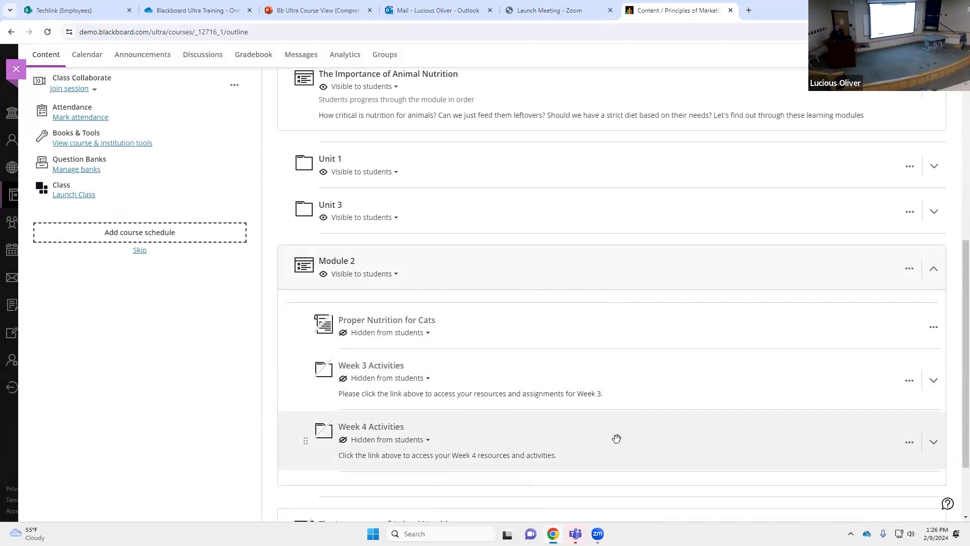
pyautogui.scroll(4, 834, 166)
pyautogui.click(561, 175)
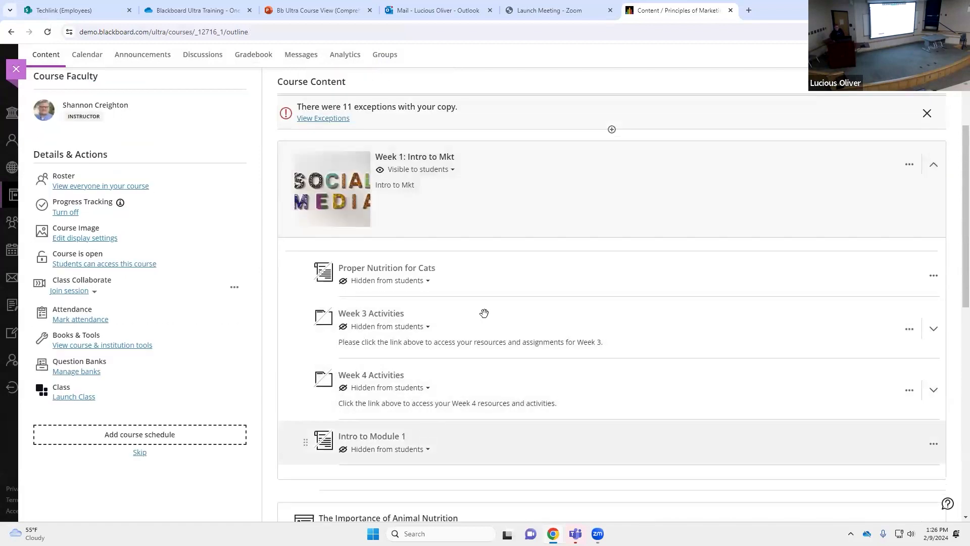
pyautogui.click(570, 188)
pyautogui.scroll(-1, 622, 320)
pyautogui.scroll(-1, 506, 339)
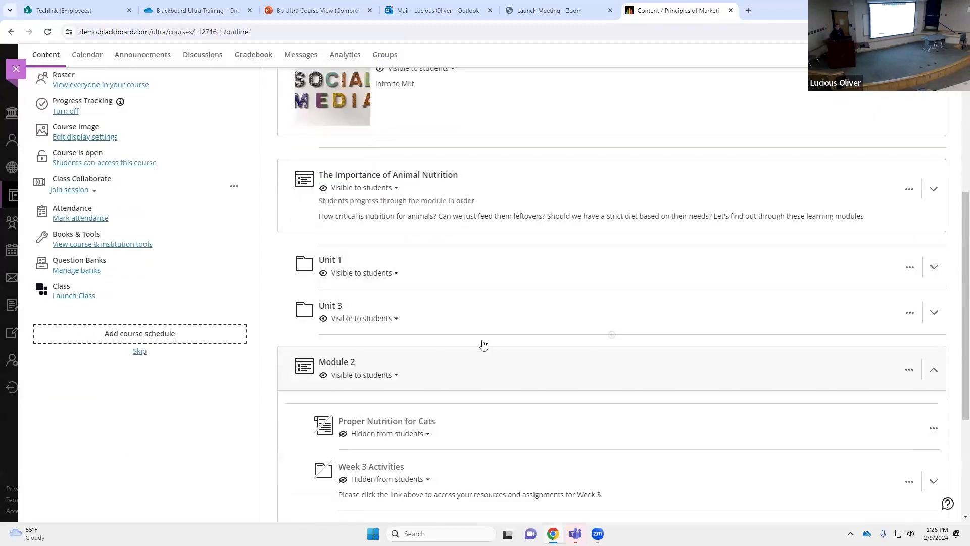
pyautogui.scroll(-2, 419, 354)
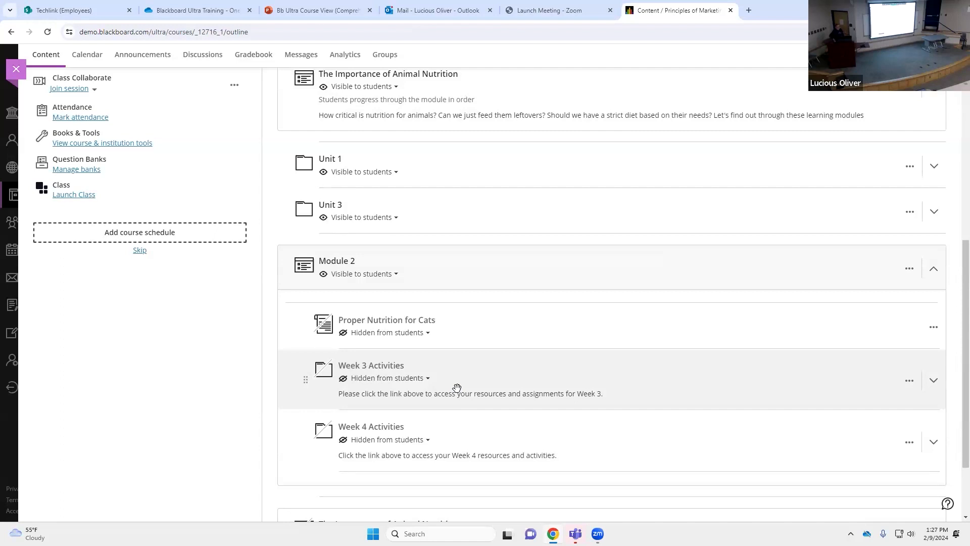
# View the Proper Nutrition for Cats document in Module 2, and look at the contents and edit settings of Week 4 Activities.
pyautogui.click(557, 320)
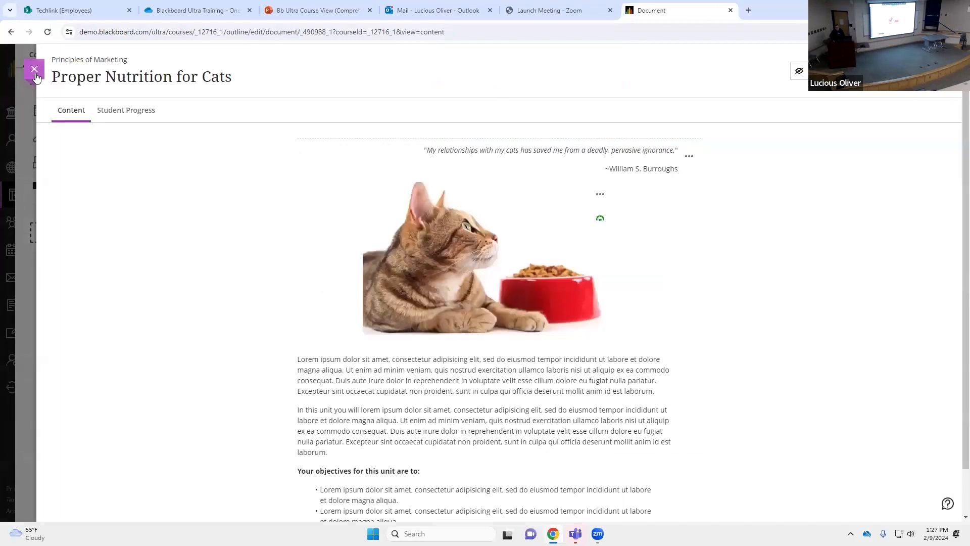
pyautogui.click(36, 72)
pyautogui.click(739, 448)
pyautogui.scroll(-2, 828, 437)
pyautogui.scroll(1, 819, 428)
pyautogui.click(909, 393)
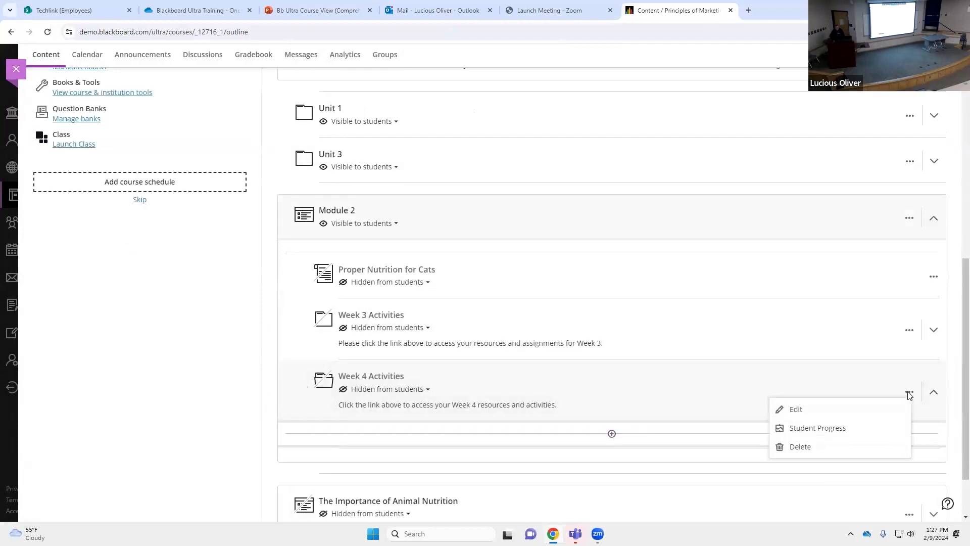
pyautogui.click(886, 407)
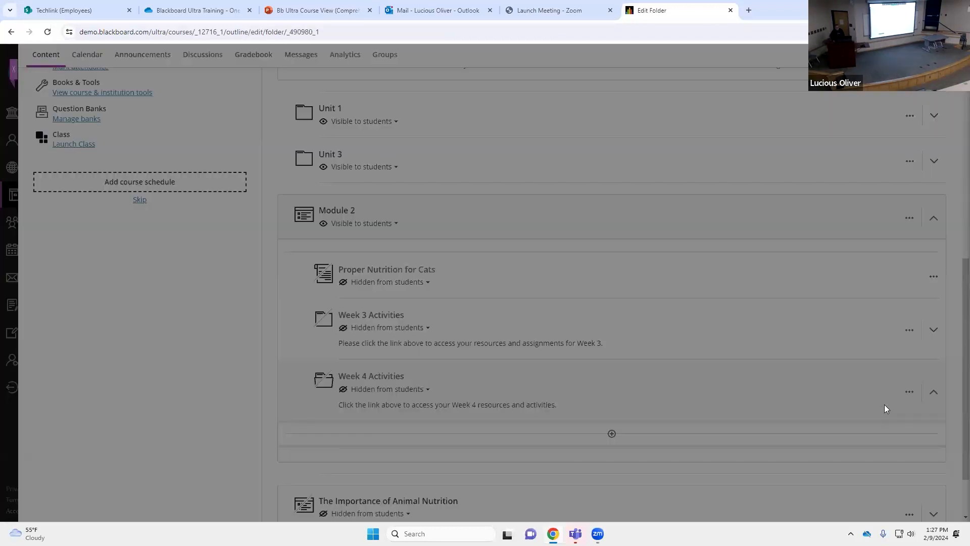
pyautogui.click(755, 69)
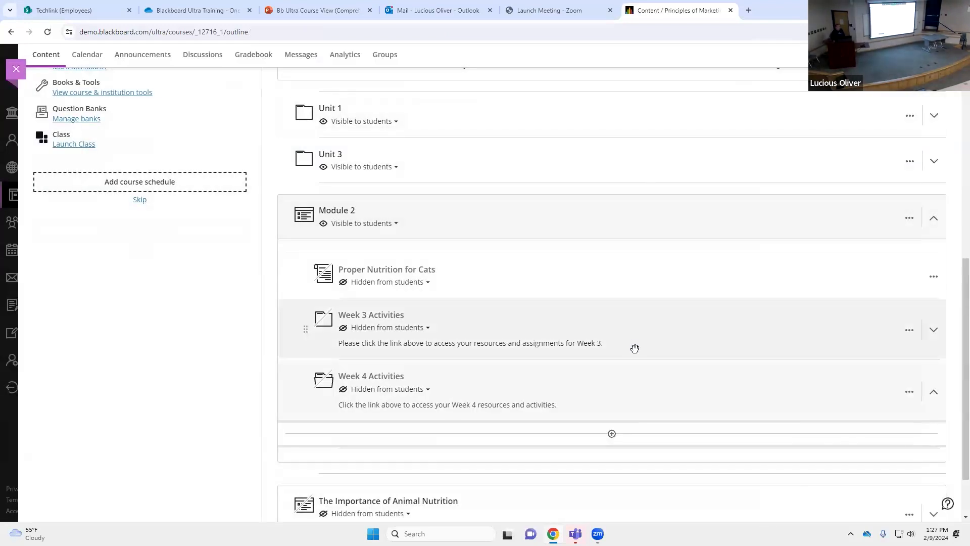
# Make Proper Nutrition for Cats, Week 3 Activities and Week 4 Activities in Module 2 visible to students.
pyautogui.scroll(1, 634, 348)
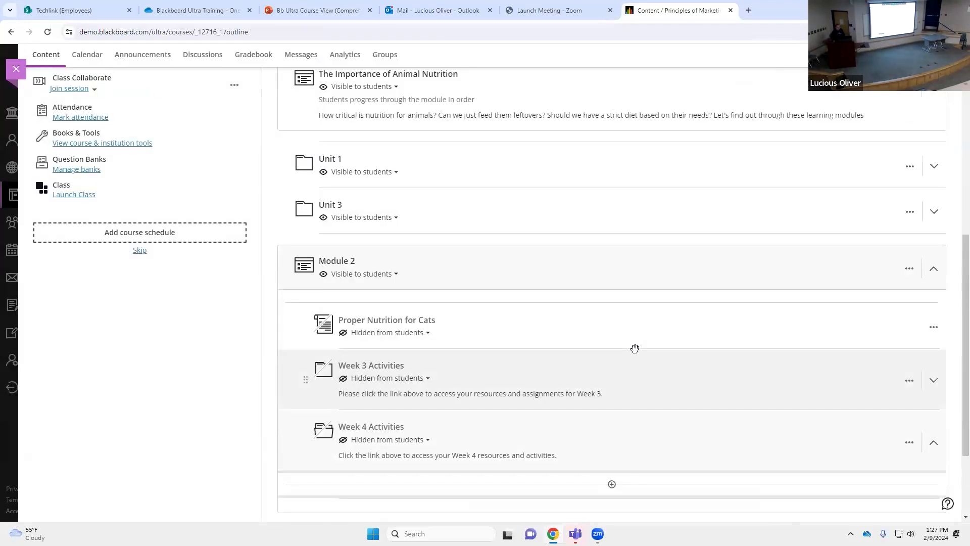
pyautogui.click(374, 333)
pyautogui.click(376, 351)
pyautogui.click(382, 379)
pyautogui.click(383, 398)
pyautogui.click(387, 440)
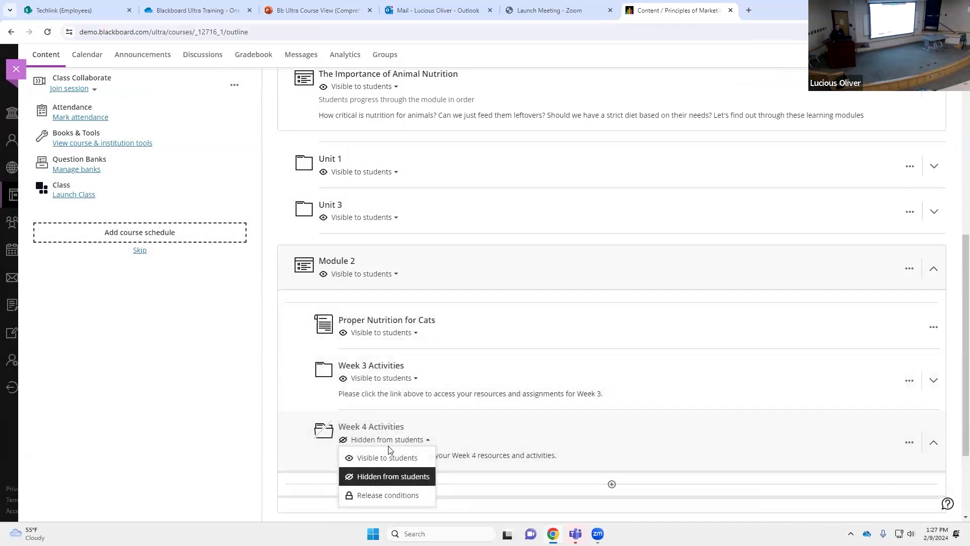
pyautogui.click(388, 457)
# Make the Week 3 Resources document inside Week 3 Activities visible to students and collapse Module 2.
pyautogui.click(545, 404)
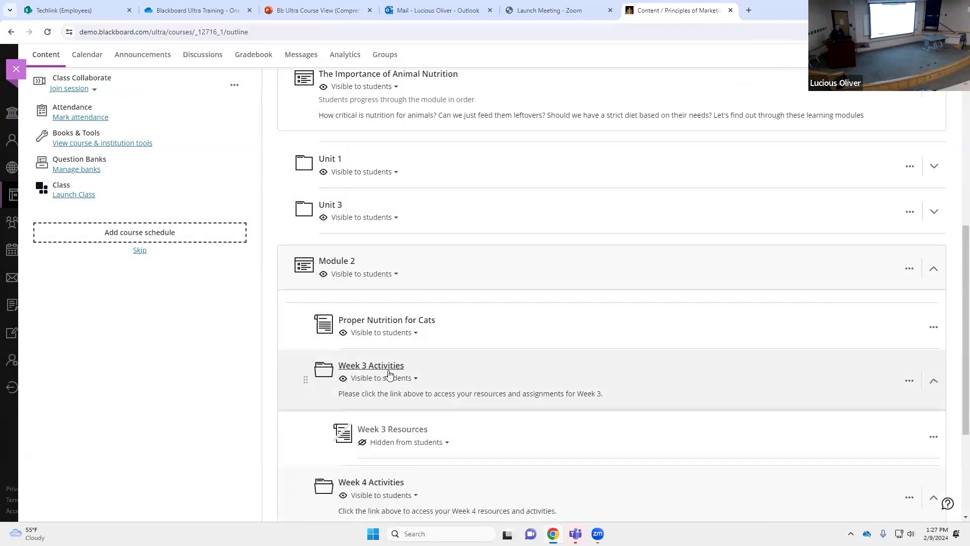
pyautogui.click(422, 443)
pyautogui.click(395, 445)
pyautogui.scroll(2, 255, 351)
pyautogui.scroll(-1, 255, 353)
pyautogui.scroll(-1, 256, 358)
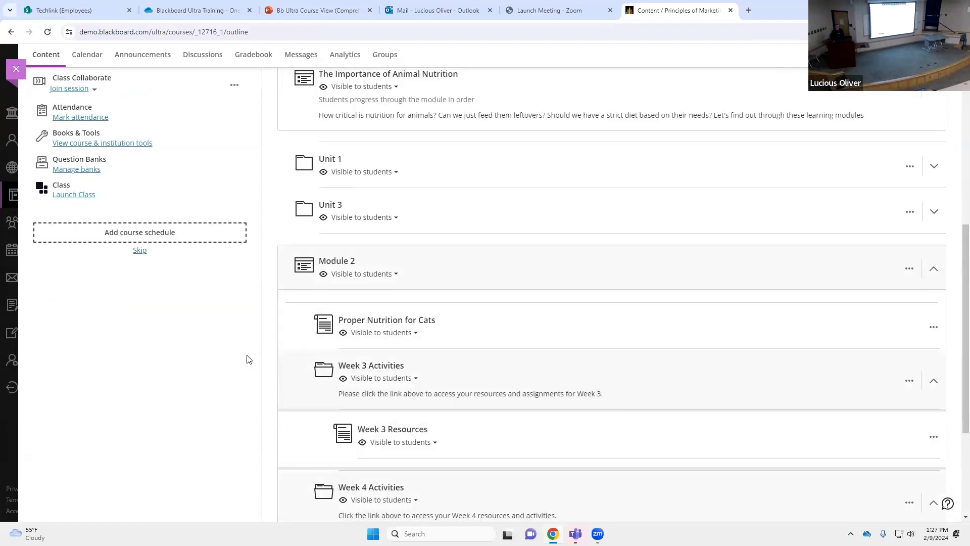
pyautogui.click(429, 262)
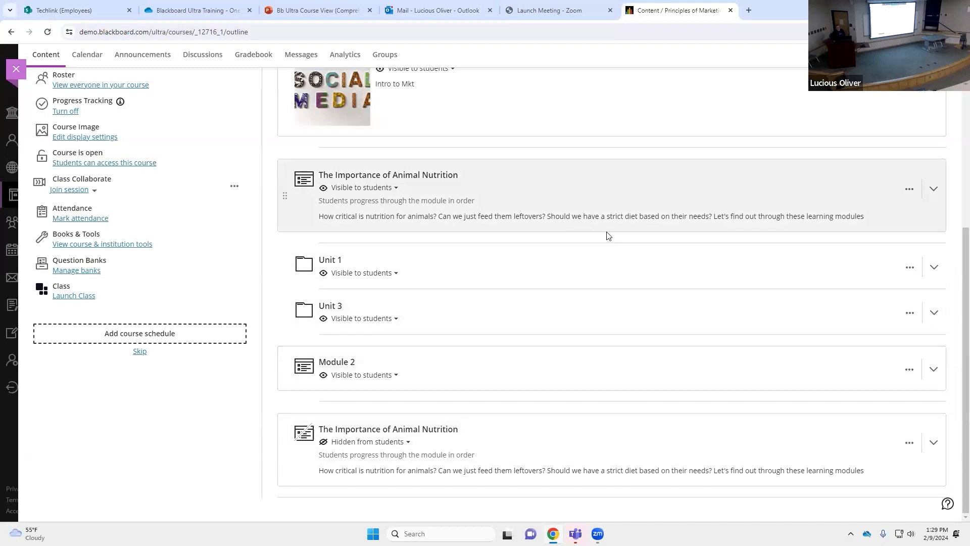
# View the item types that can be created between The Importance of Animal Nutrition and Unit 1, without creating one.
pyautogui.click(611, 243)
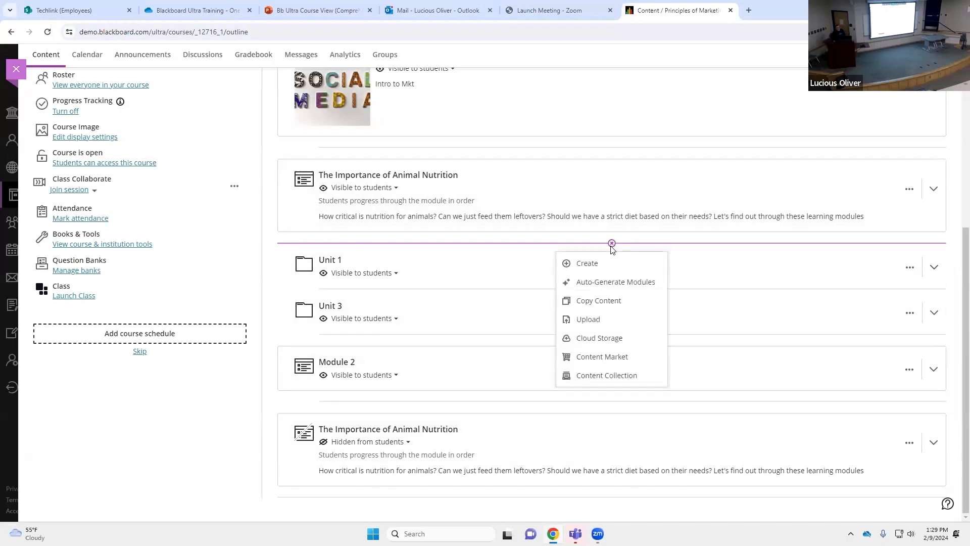
pyautogui.click(606, 266)
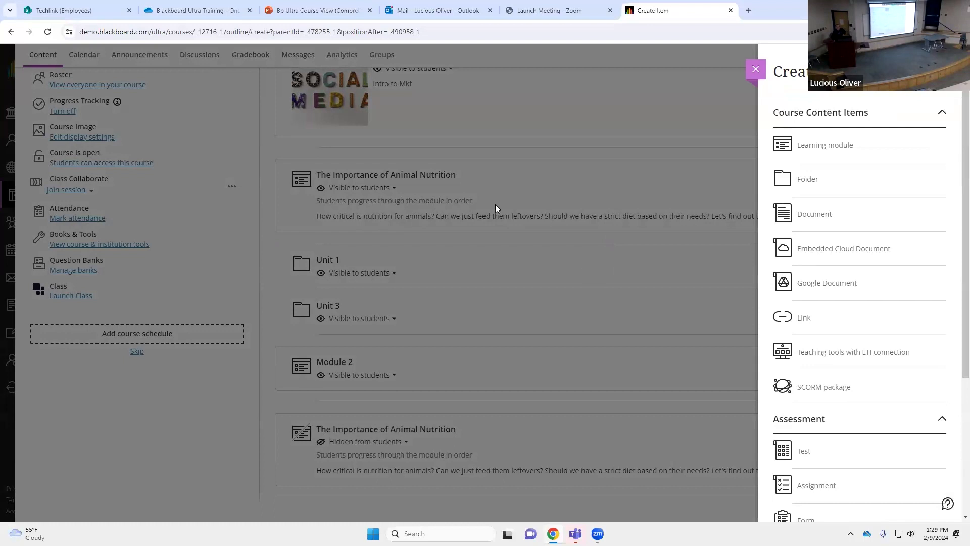
pyautogui.click(523, 171)
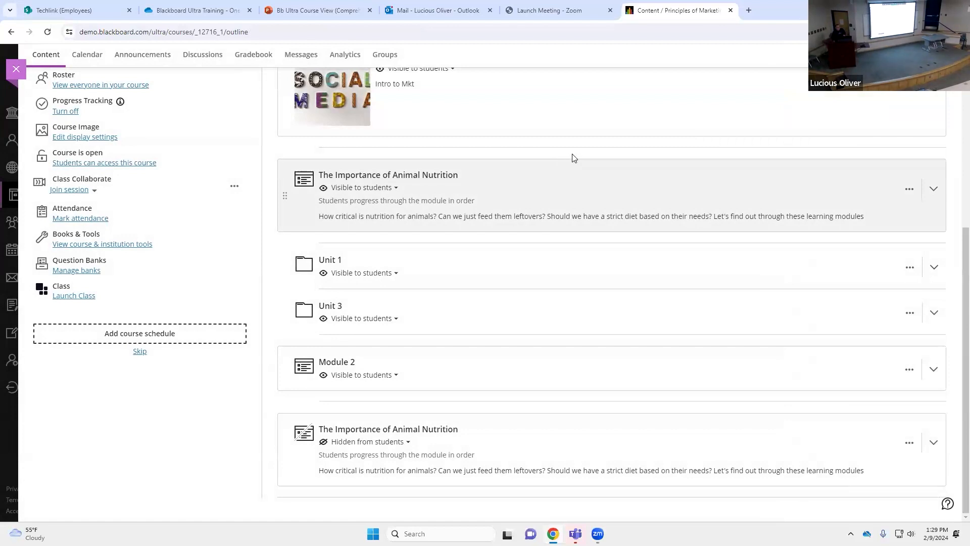
# Open the Content Market from below the Week 1 module, browse its content providers and institution tools, and close it.
pyautogui.click(608, 147)
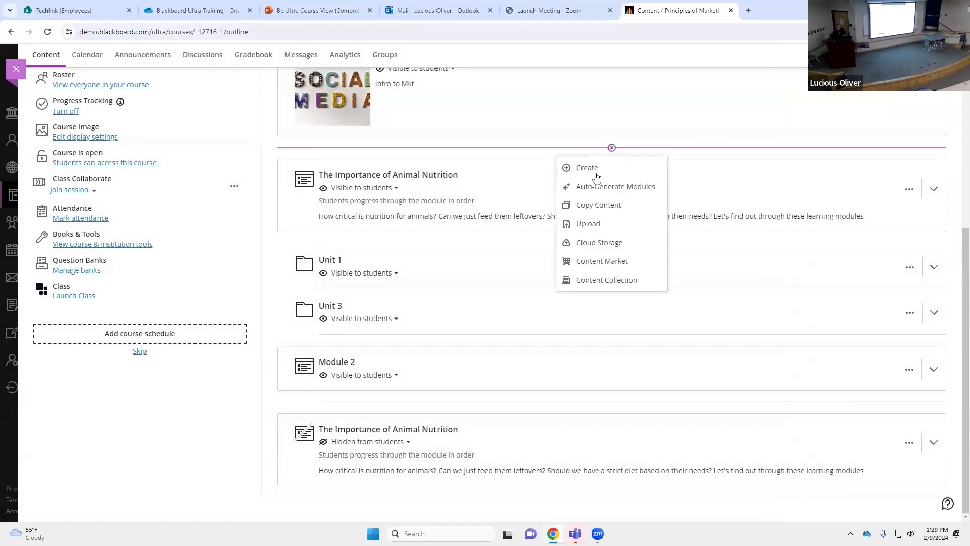
pyautogui.click(612, 261)
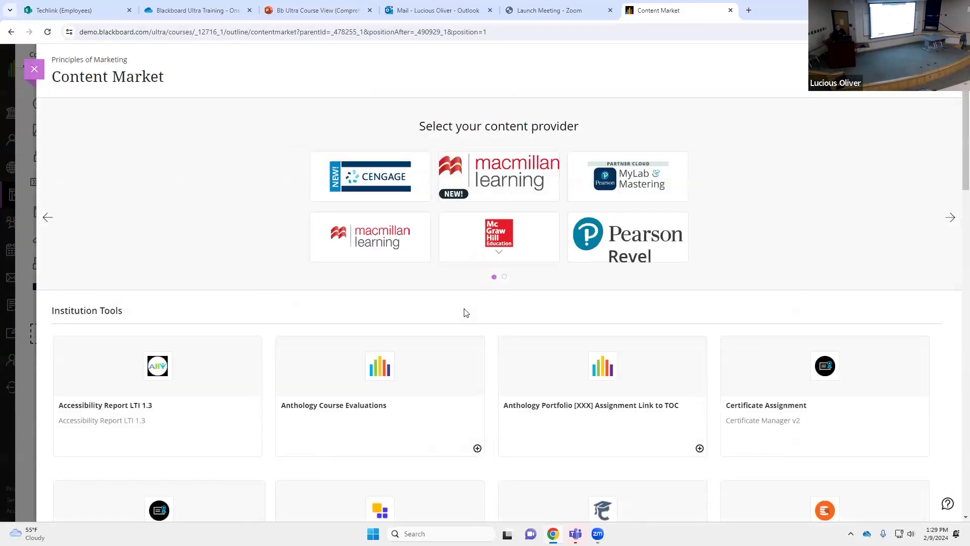
pyautogui.scroll(-8, 465, 312)
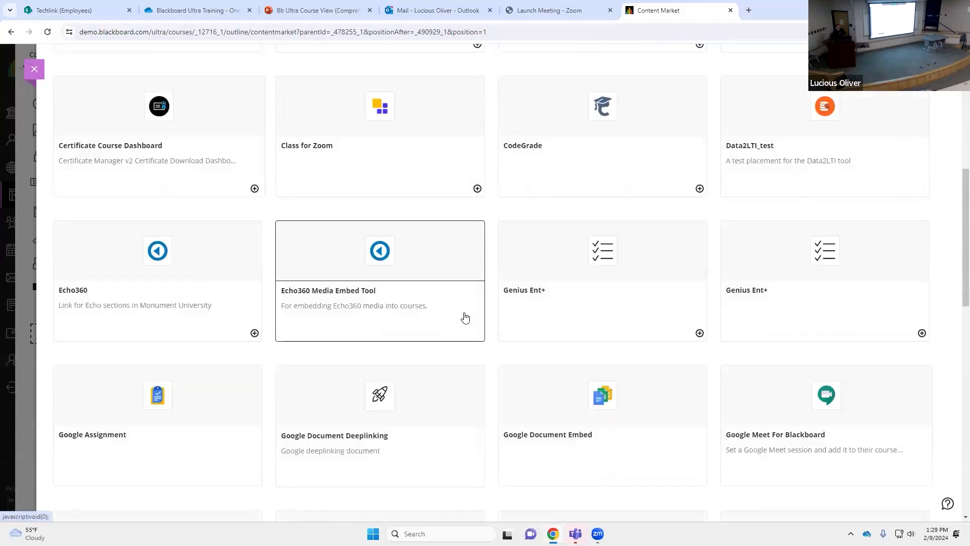
pyautogui.scroll(-3, 465, 317)
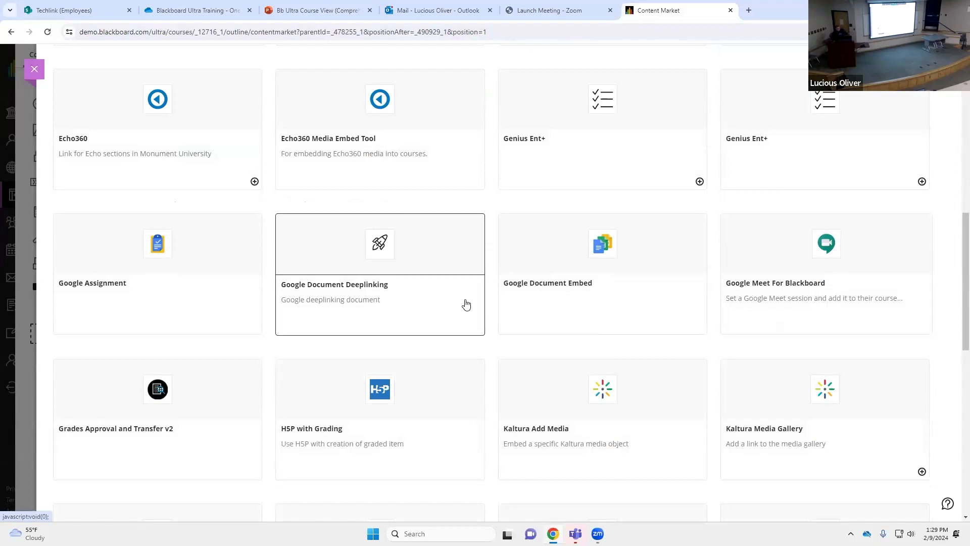
pyautogui.scroll(-8, 466, 303)
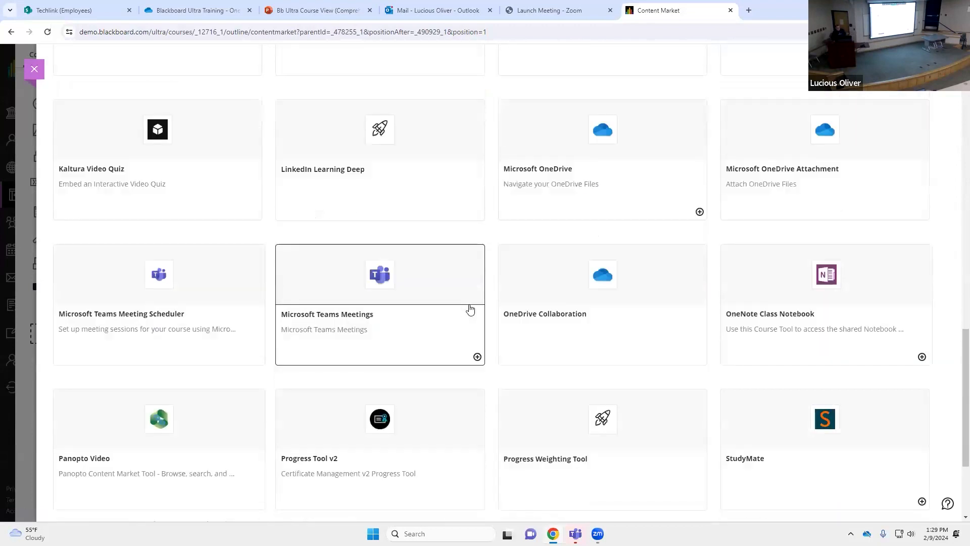
pyautogui.scroll(-3, 467, 311)
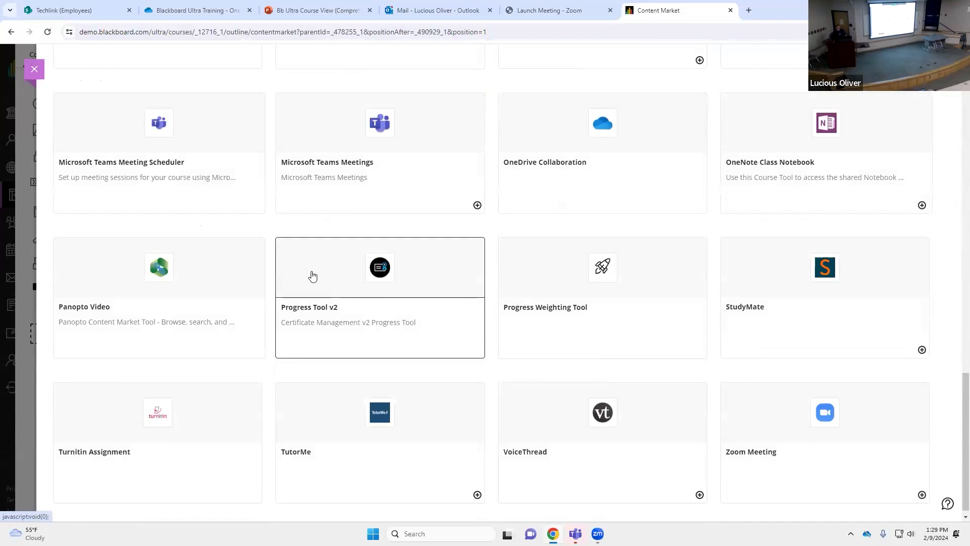
pyautogui.scroll(-1, 448, 329)
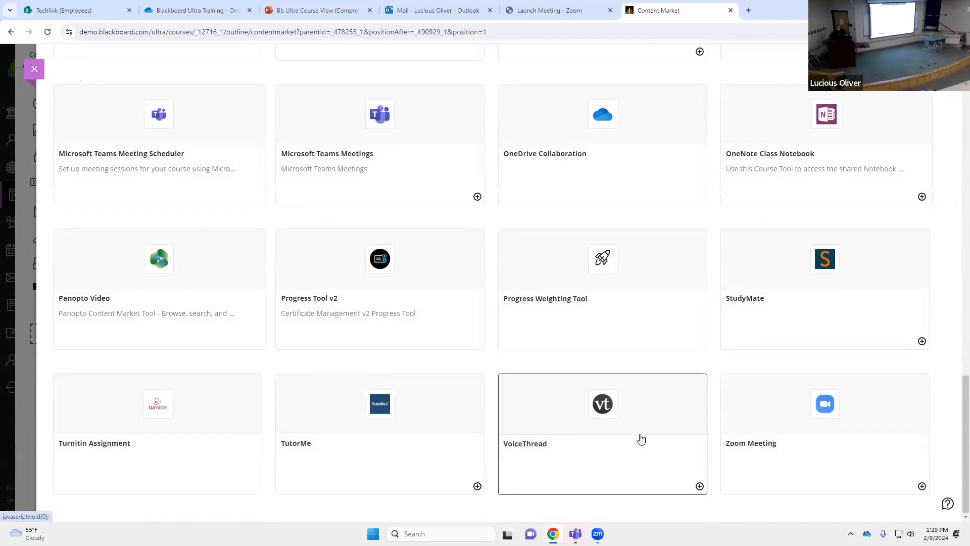
pyautogui.scroll(3, 637, 336)
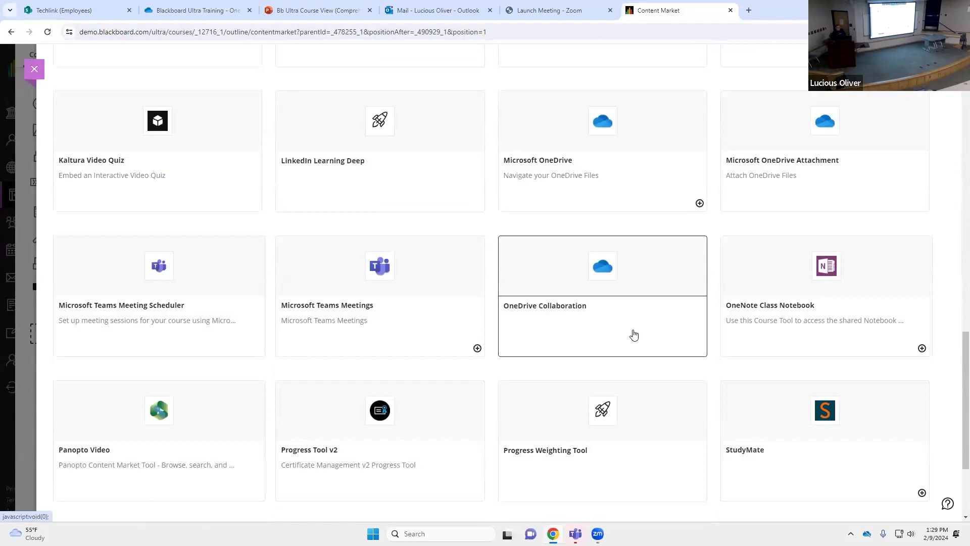
pyautogui.scroll(12, 634, 335)
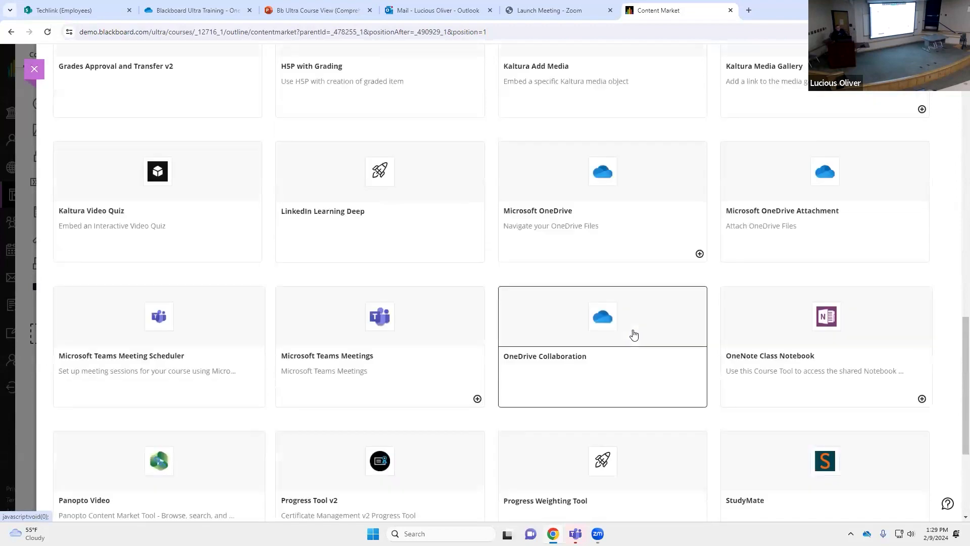
pyautogui.scroll(7, 634, 335)
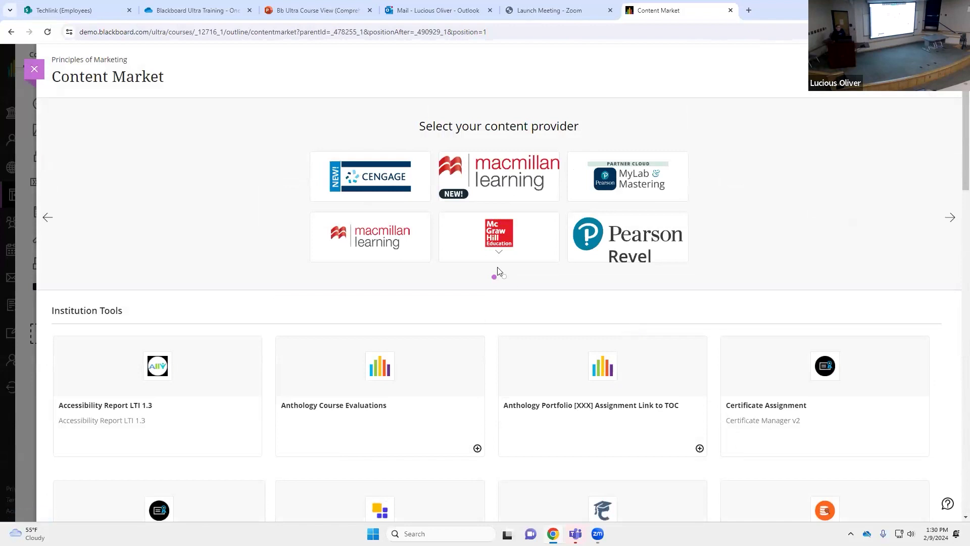
pyautogui.click(34, 68)
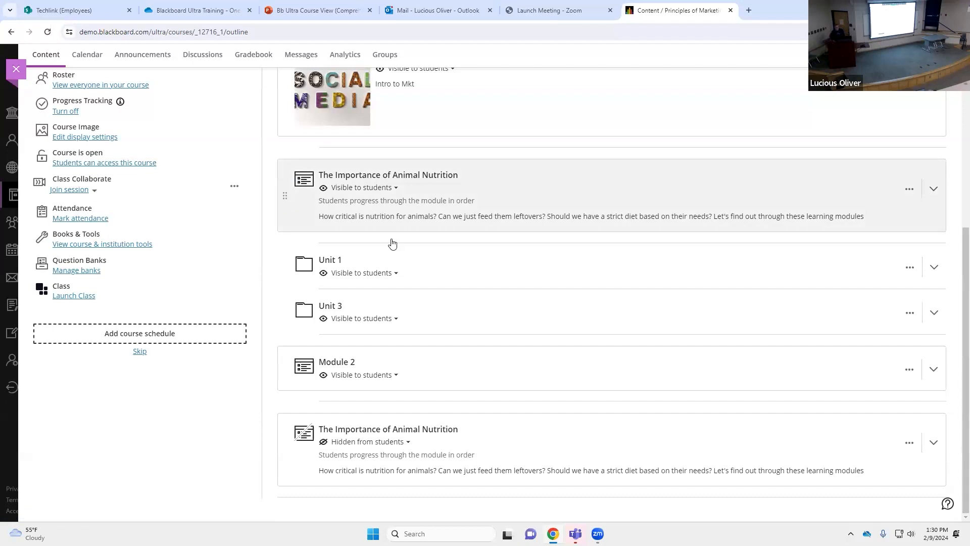
# Browse the copyable content categories and question banks of the other Principles of Marketing course, and leave without copying anything.
pyautogui.click(611, 243)
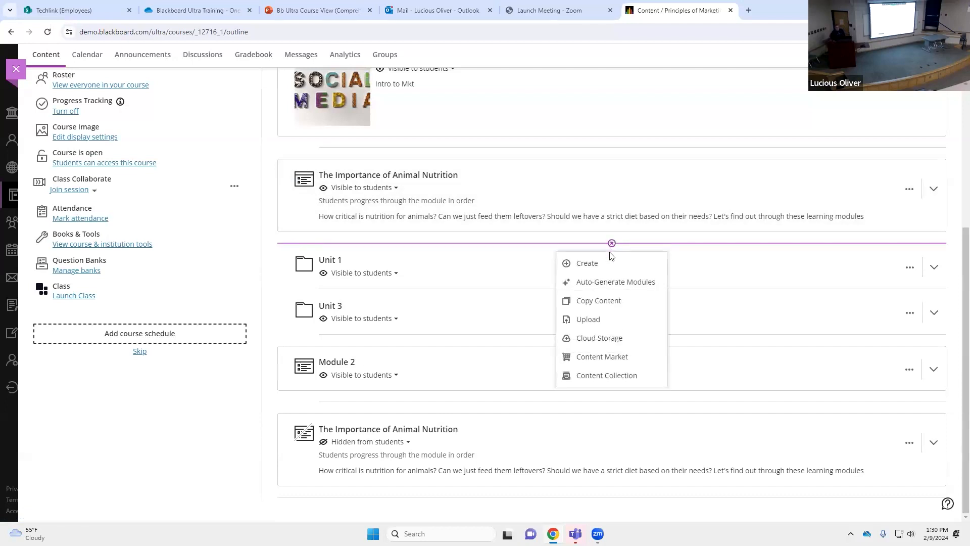
pyautogui.click(611, 304)
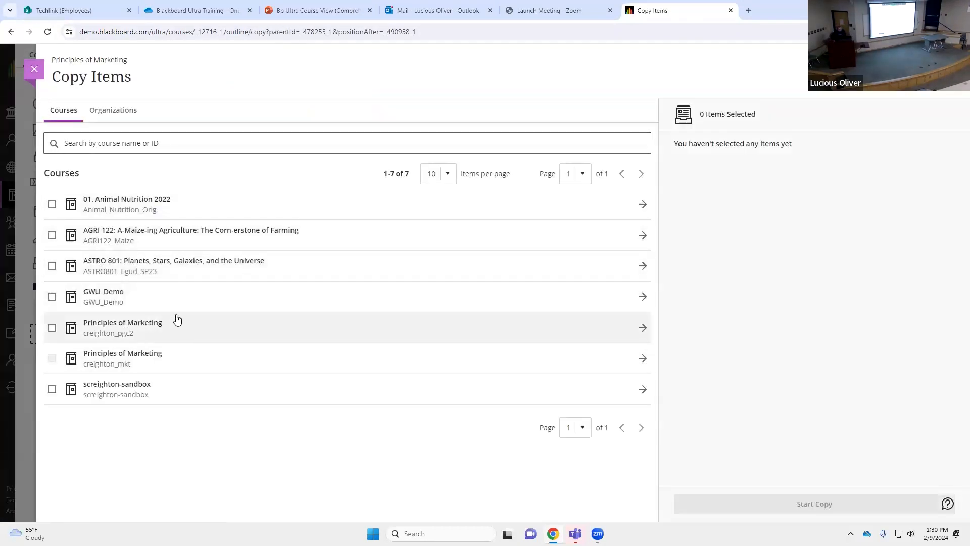
pyautogui.click(207, 327)
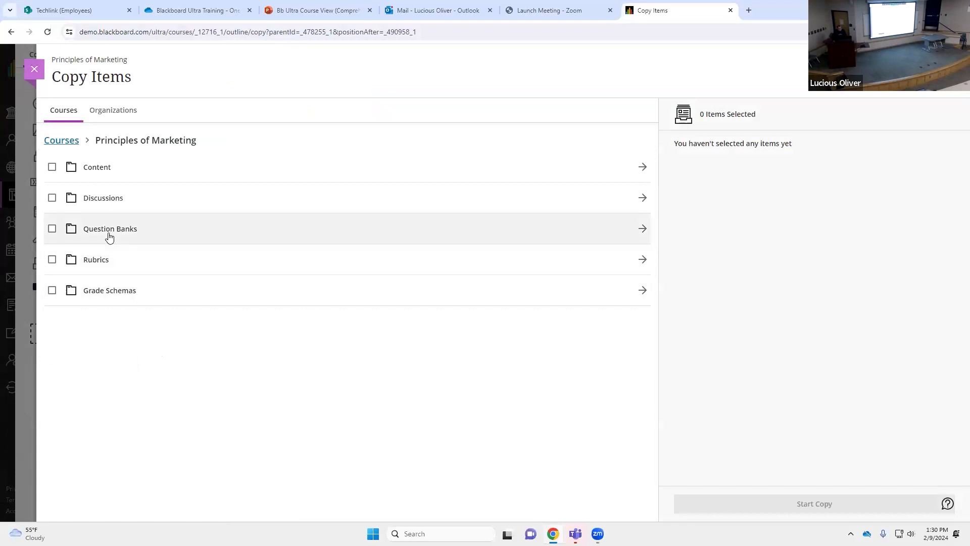
pyautogui.click(162, 231)
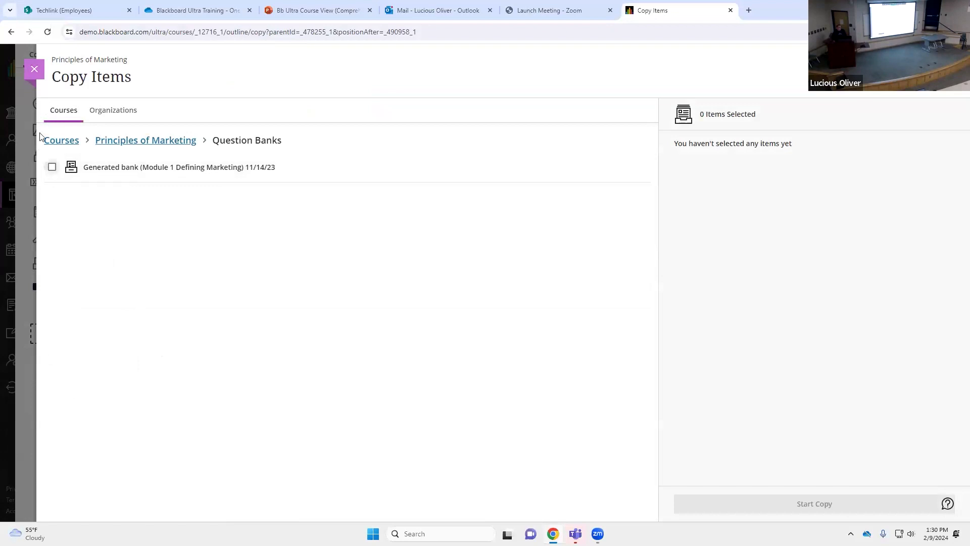
pyautogui.click(121, 141)
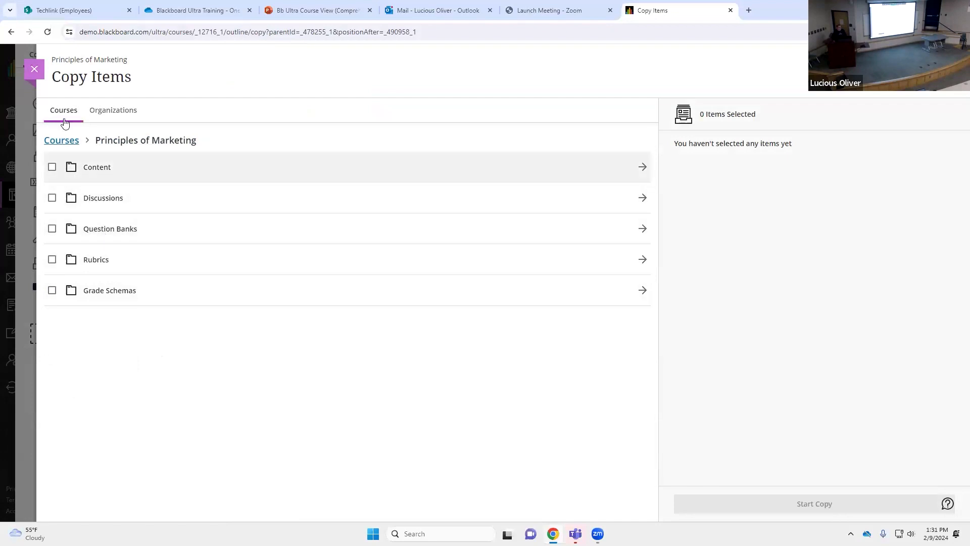
pyautogui.click(34, 69)
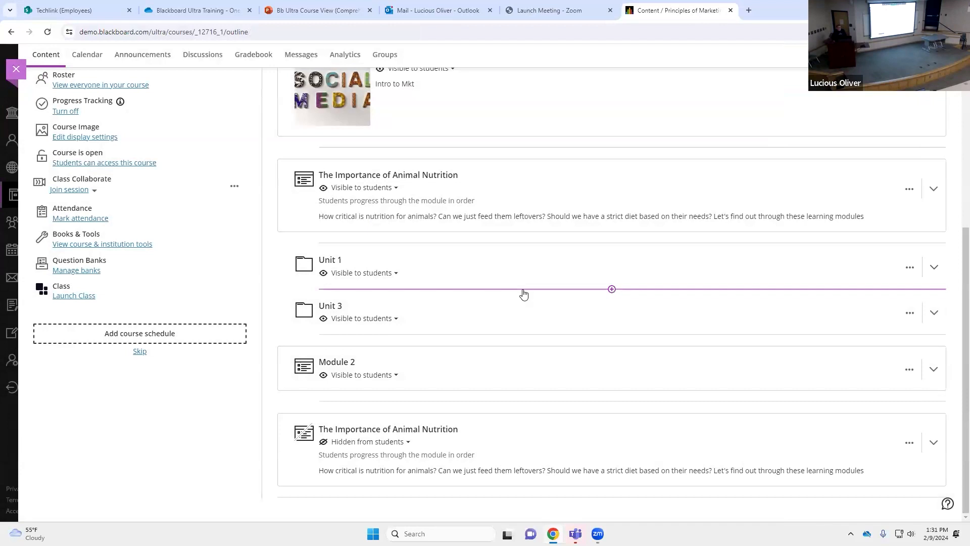
# Make the hidden The Importance of Animal Nutrition module below Module 2 visible to students.
pyautogui.click(371, 443)
pyautogui.click(372, 460)
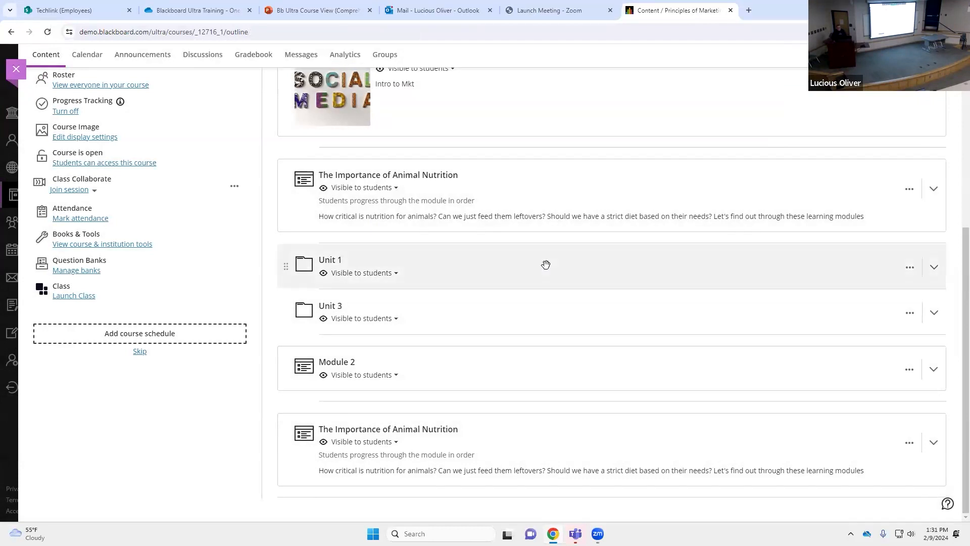
# Open the Proper Nutrition for Cats document in Week 1: Intro to Mkt and add a new content block at its end.
pyautogui.scroll(2, 591, 176)
pyautogui.click(603, 200)
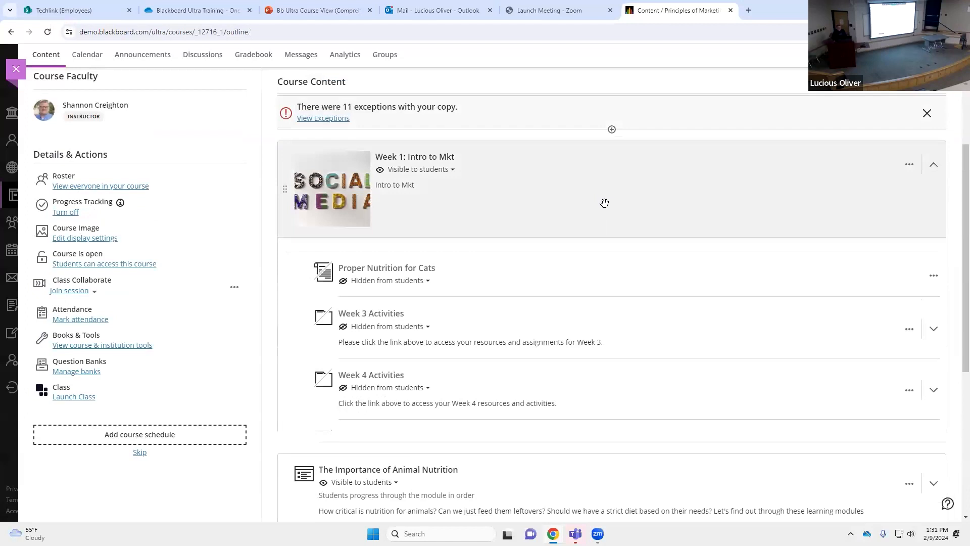
pyautogui.click(387, 268)
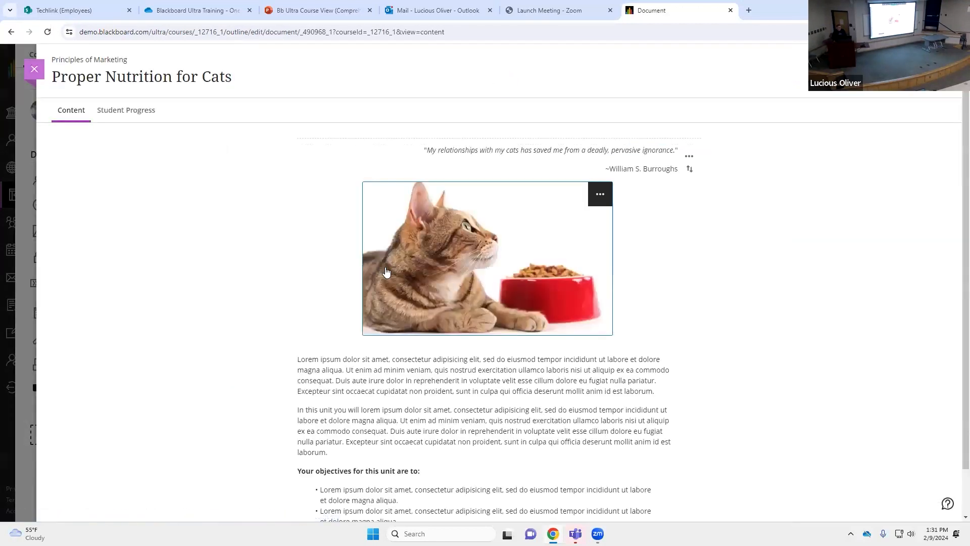
pyautogui.scroll(-1, 553, 277)
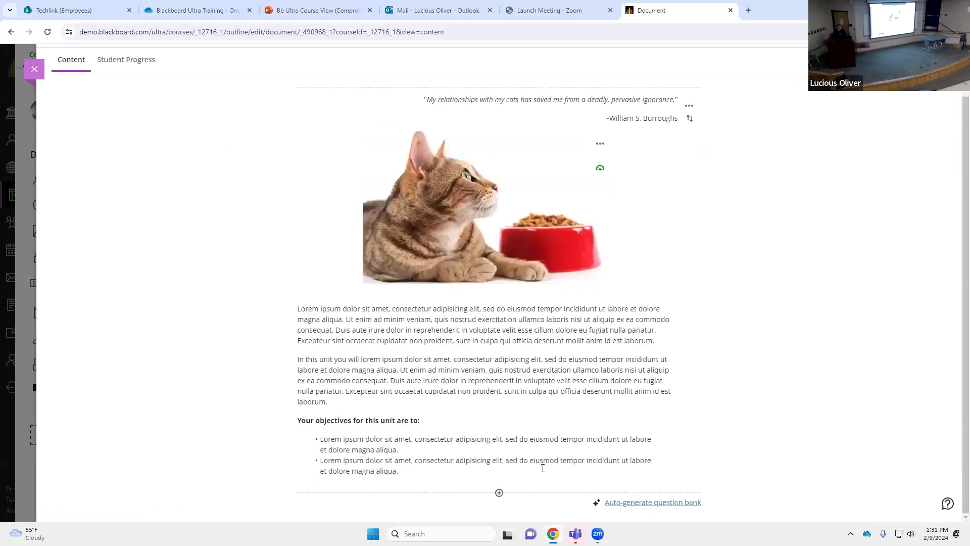
pyautogui.click(499, 493)
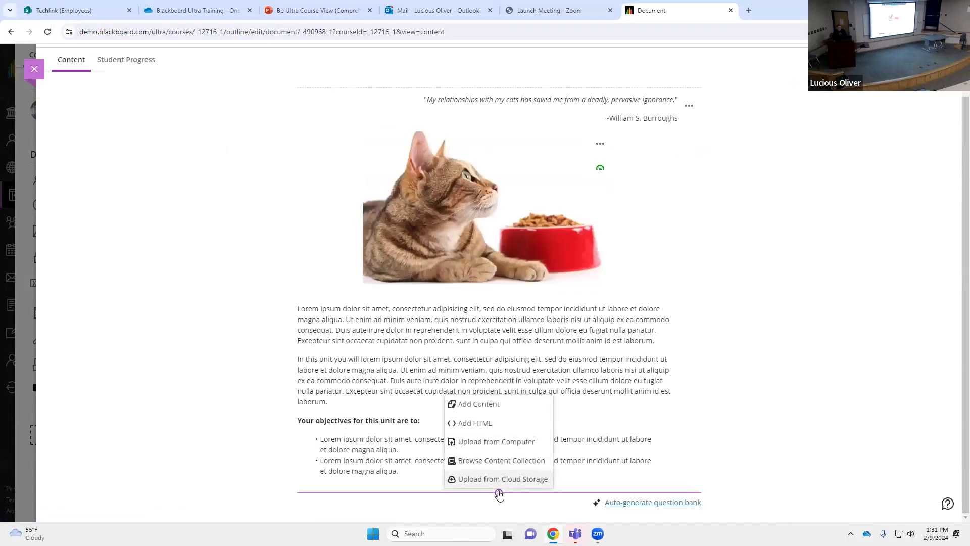
pyautogui.click(507, 405)
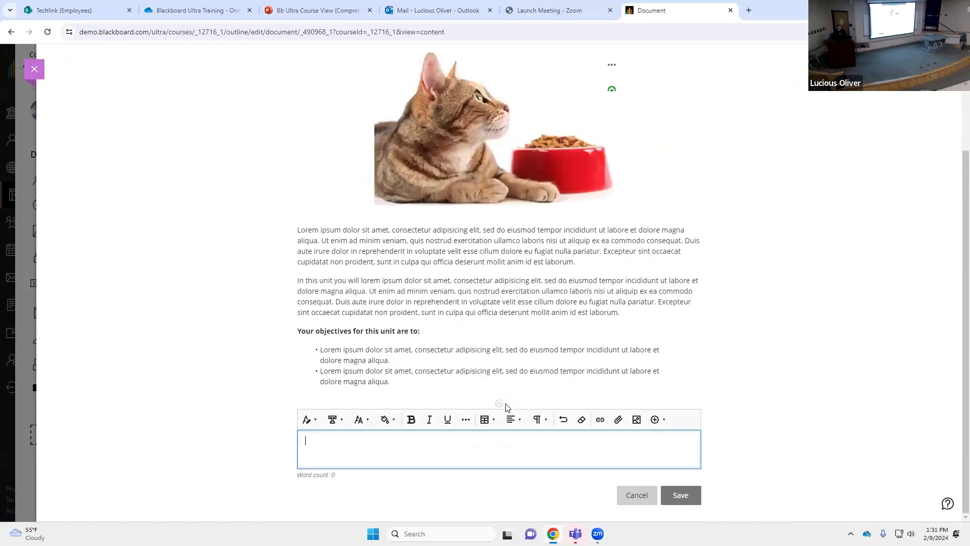
# Search YouTube for "marketing", insert the video What Is Marketing In 3 Minutes | Marketing For Beginners displayed inline, and save the block.
pyautogui.click(656, 424)
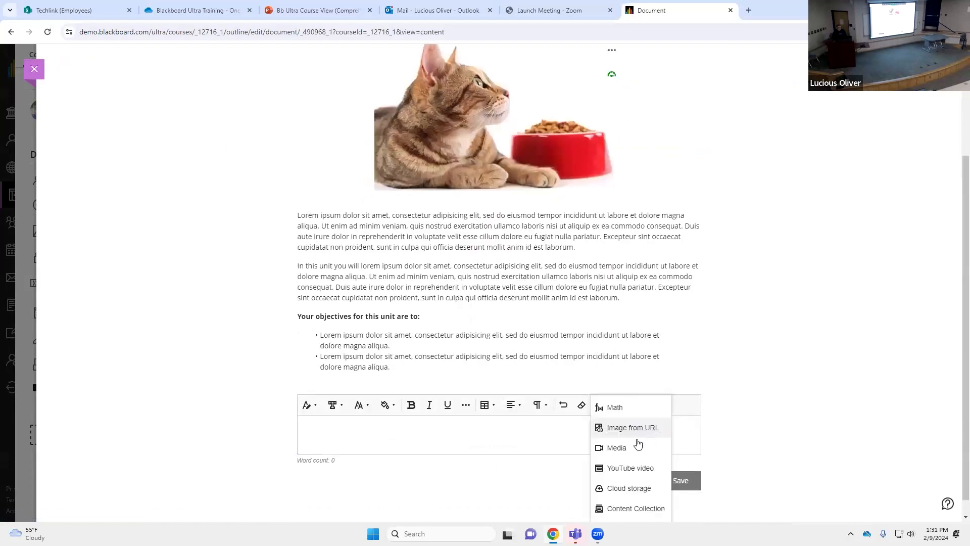
pyautogui.click(630, 468)
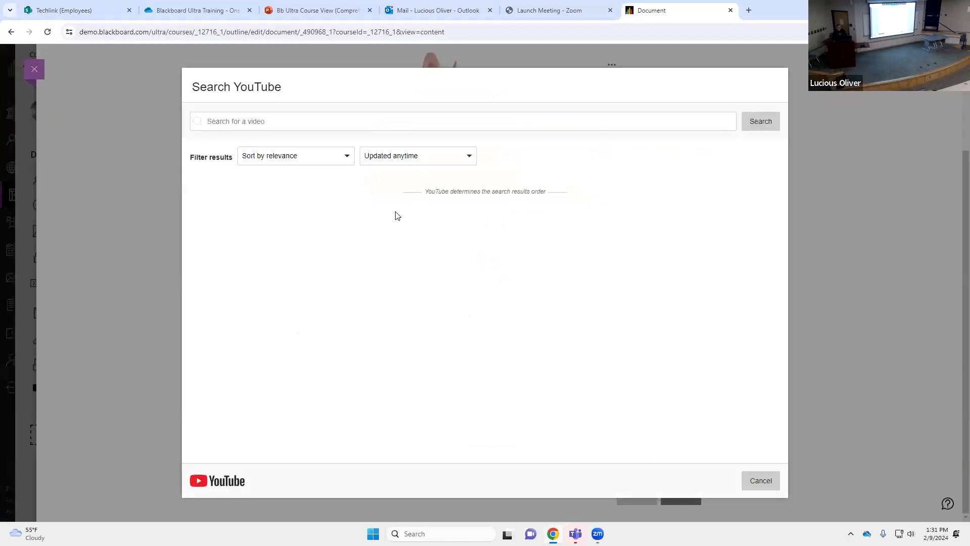
pyautogui.click(310, 117)
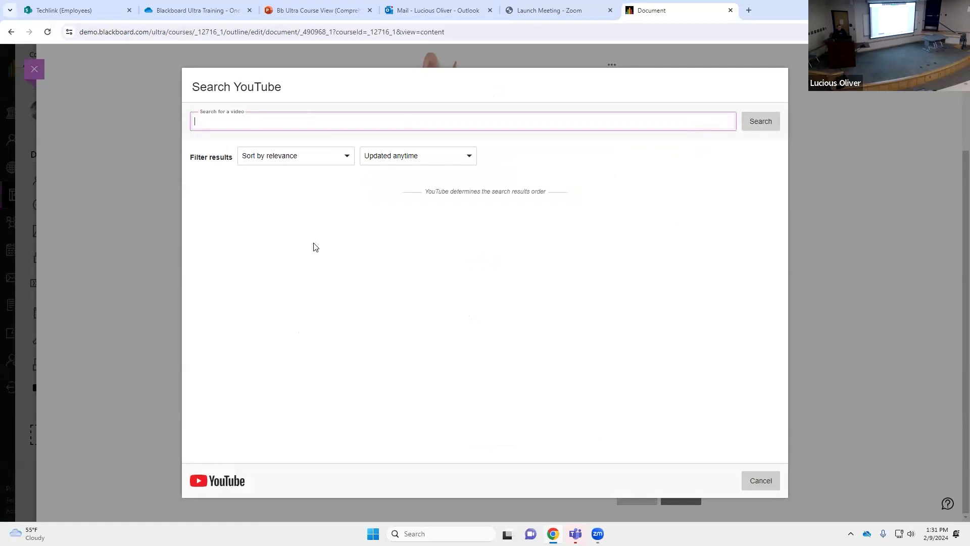
pyautogui.write('marketing')
pyautogui.press('Return')
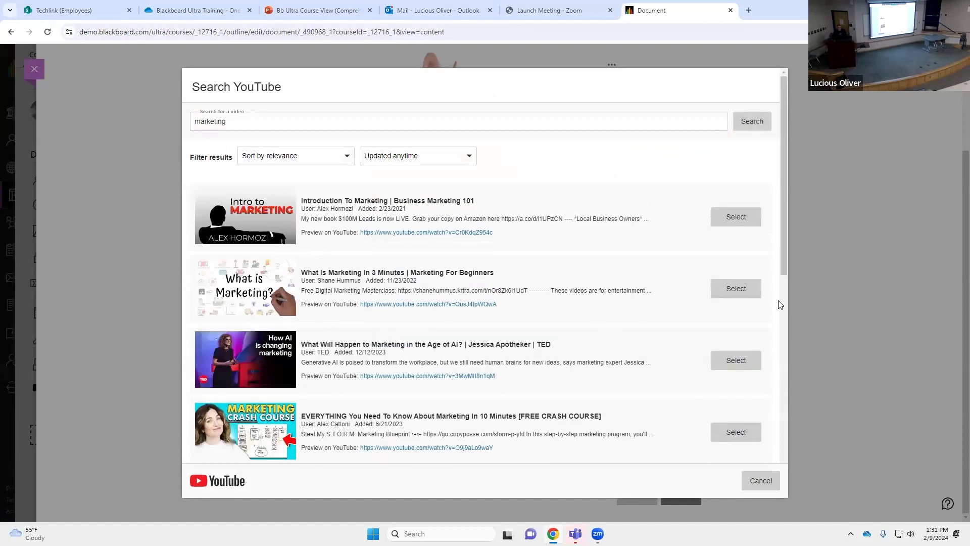
pyautogui.click(750, 293)
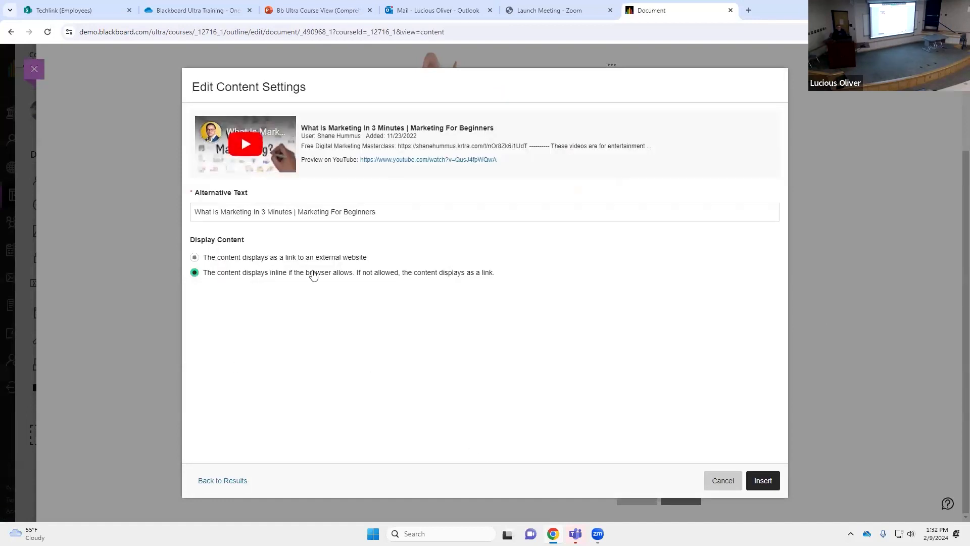
pyautogui.click(780, 481)
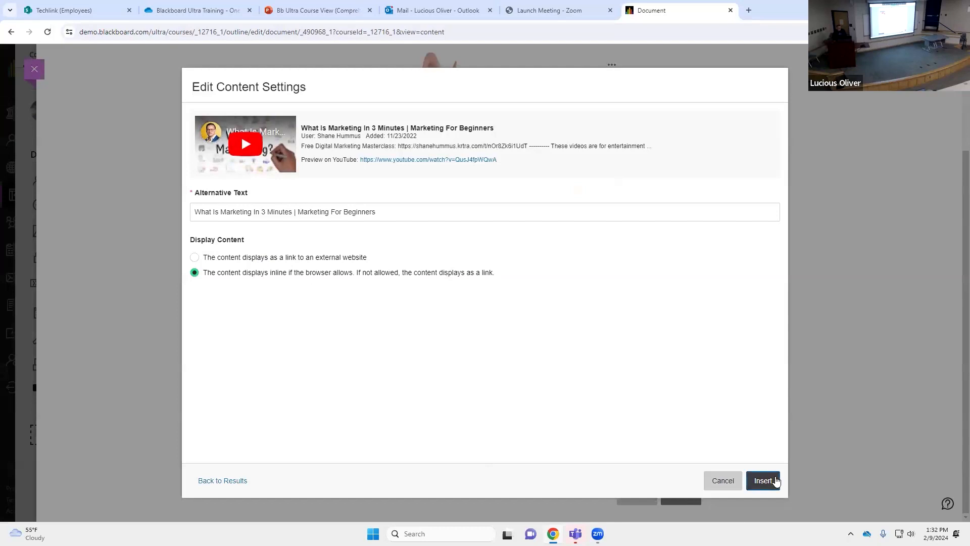
pyautogui.scroll(-2, 754, 468)
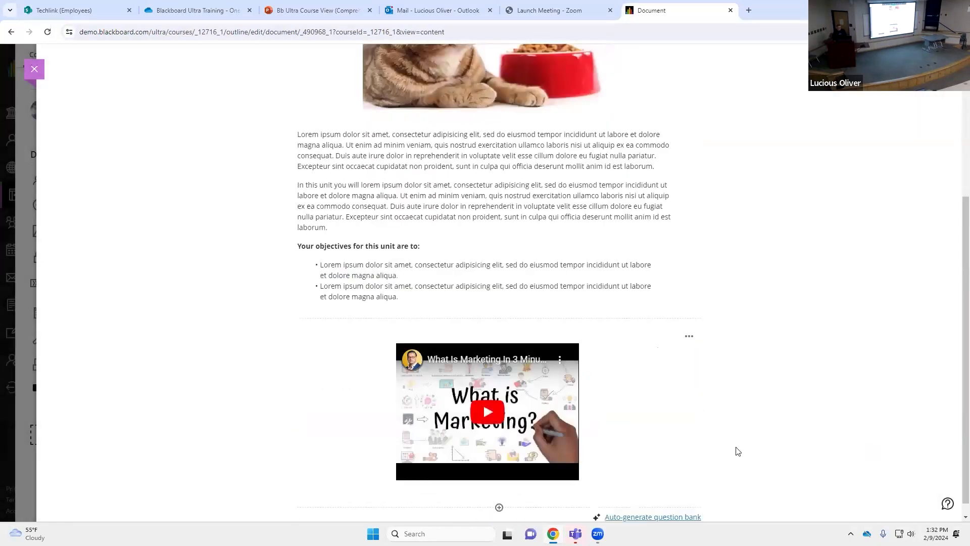
# Play and pause the embedded marketing video, and close the document and collapse the Week 1 module.
pyautogui.click(492, 407)
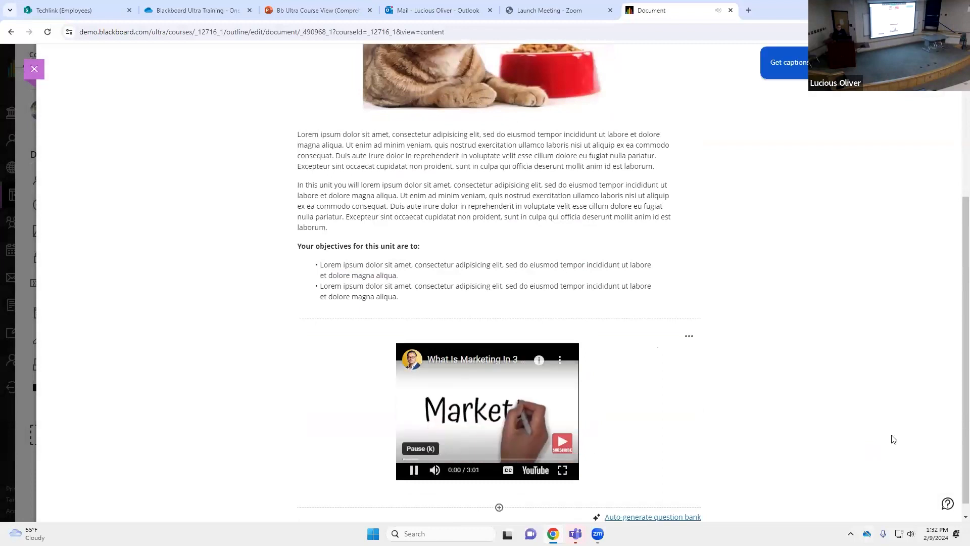
pyautogui.click(413, 471)
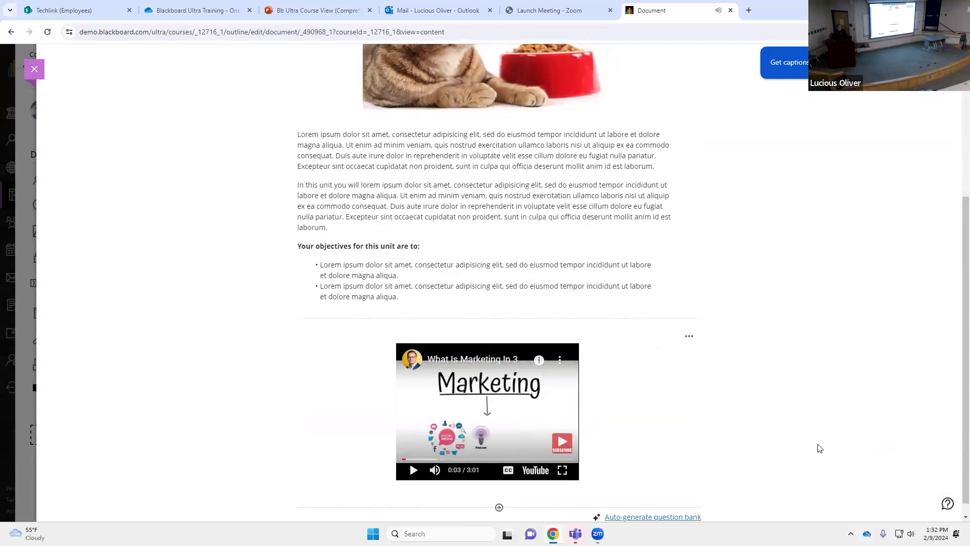
pyautogui.scroll(4, 720, 336)
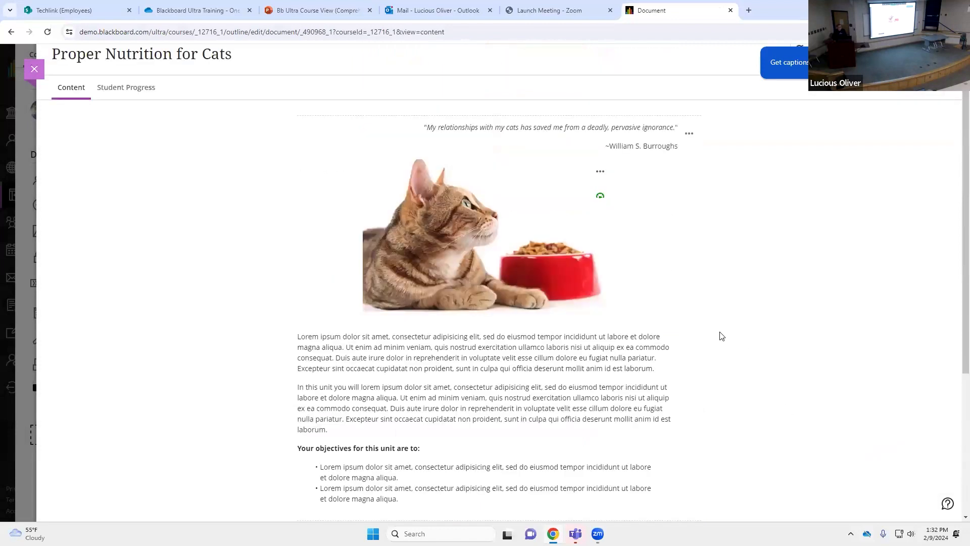
pyautogui.scroll(1, 721, 336)
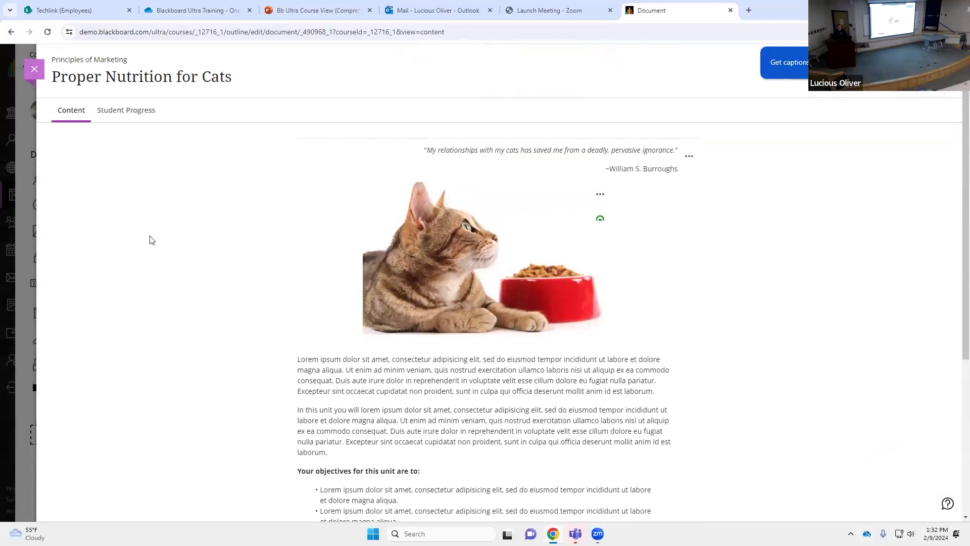
pyautogui.click(31, 71)
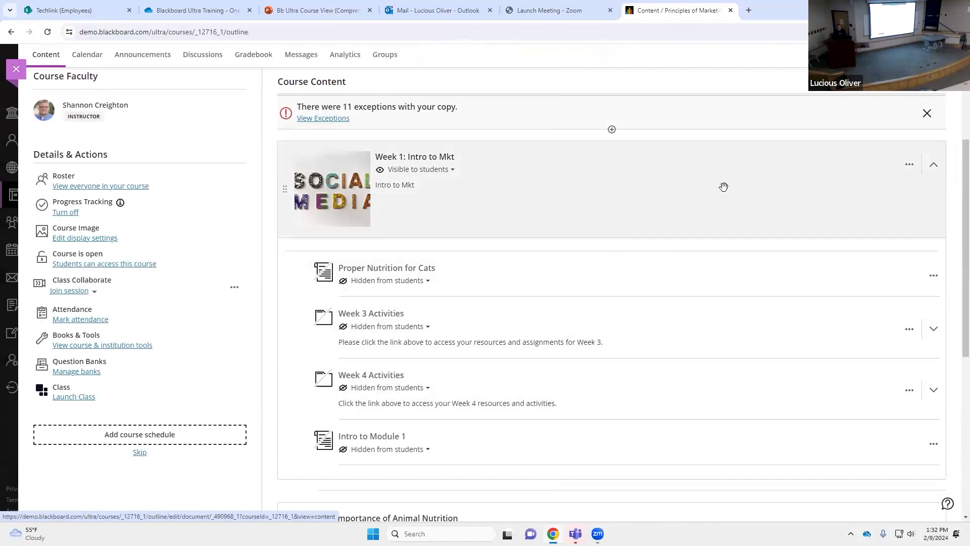
pyautogui.click(773, 186)
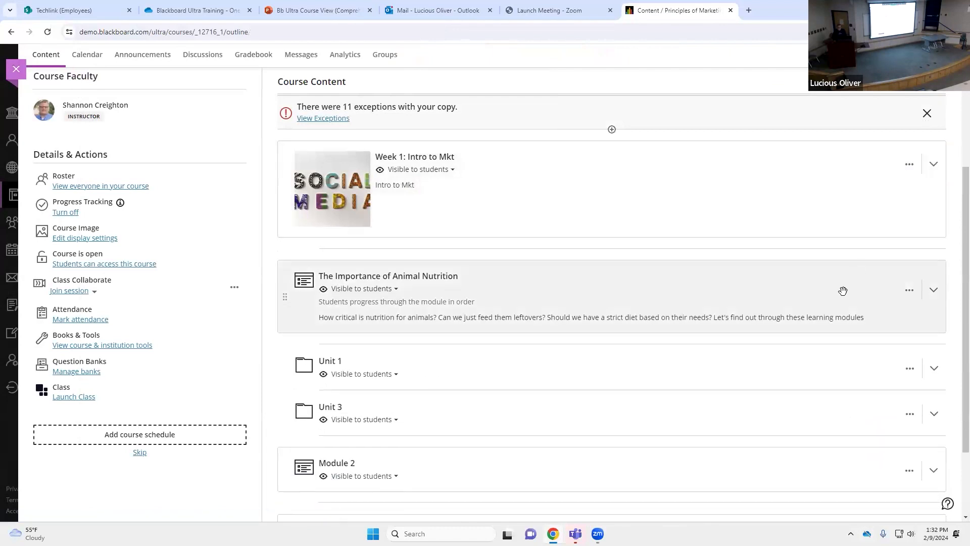
pyautogui.click(842, 291)
# Copy the ASTRO 801 Final Exam from ASTRO 801: Planets, Stars, Galaxies, and the Universe to the start of the course content.
pyautogui.click(612, 129)
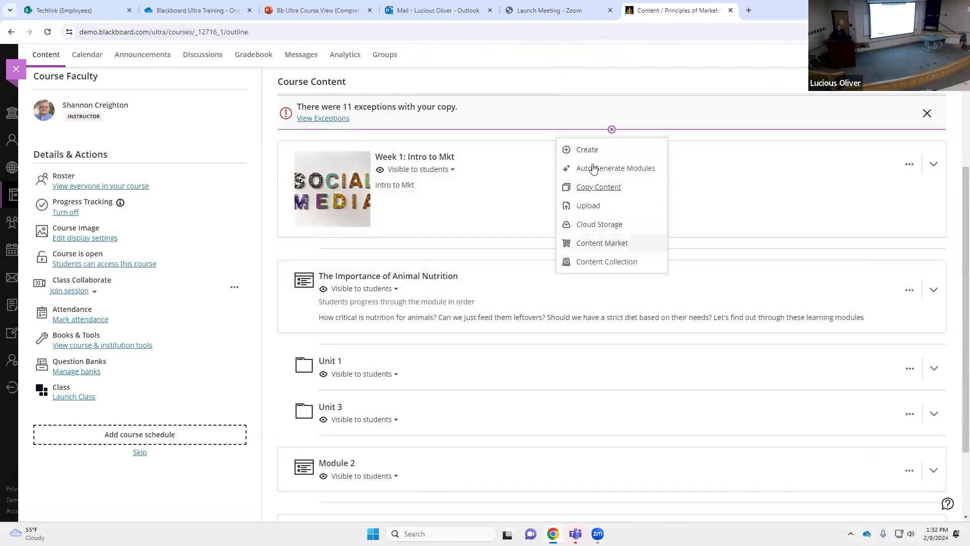
pyautogui.click(601, 186)
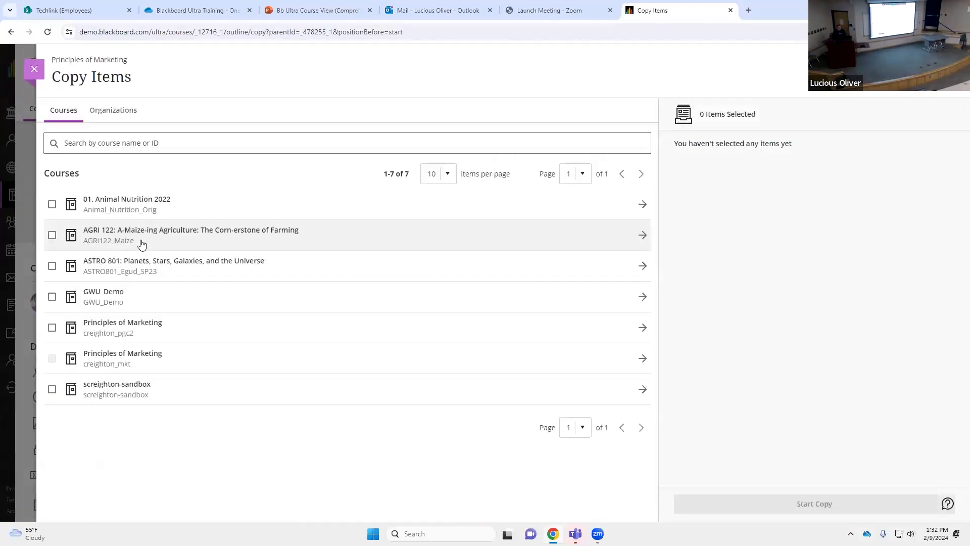
pyautogui.click(127, 268)
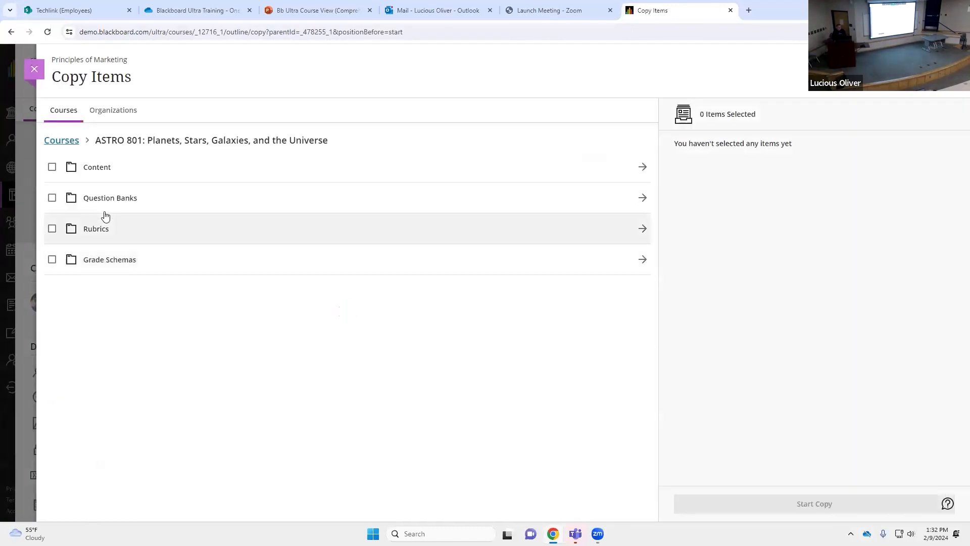
pyautogui.click(125, 167)
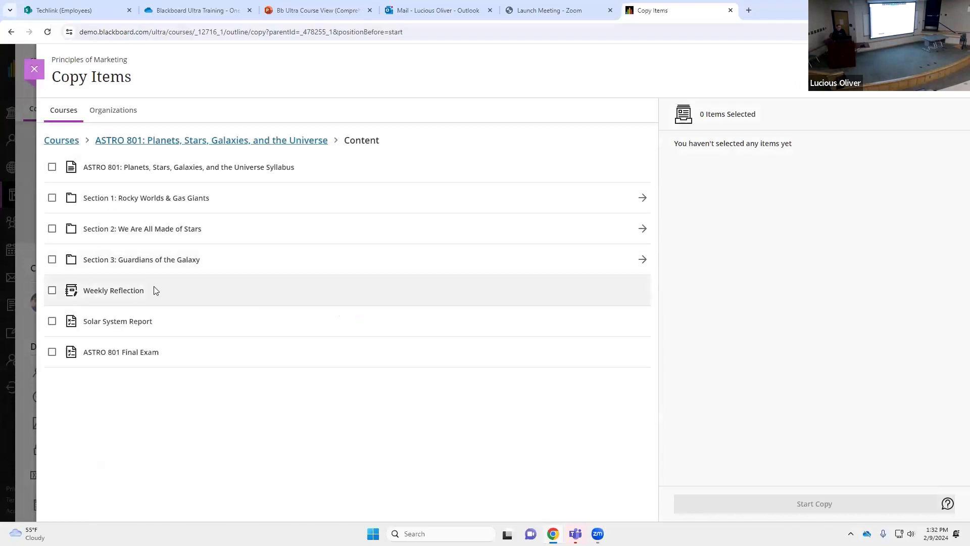
pyautogui.click(52, 351)
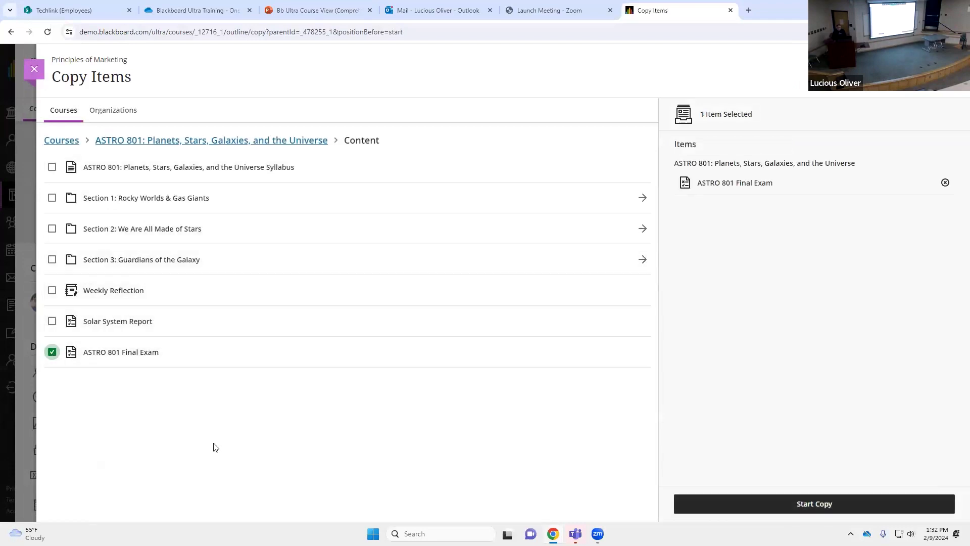
pyautogui.click(802, 504)
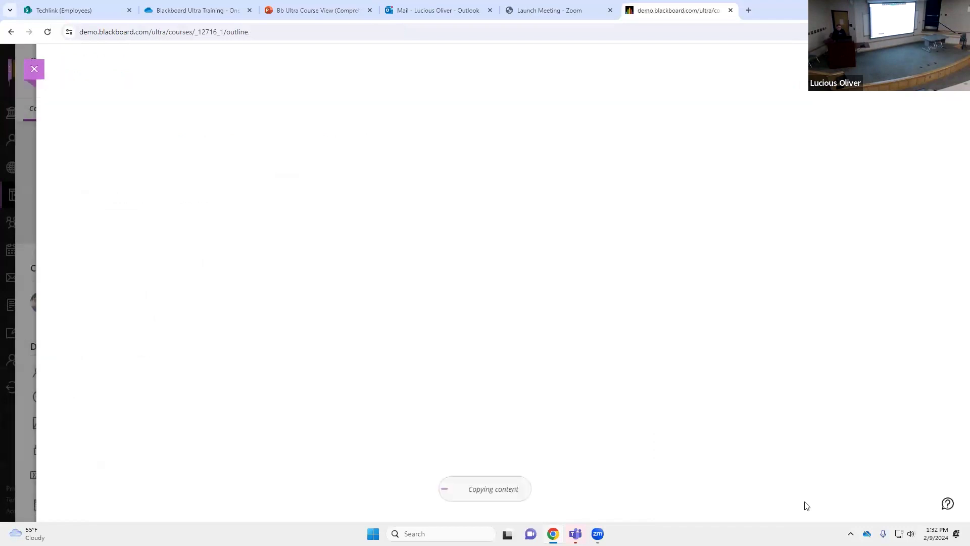
pyautogui.scroll(-1, 616, 360)
pyautogui.scroll(-4, 617, 360)
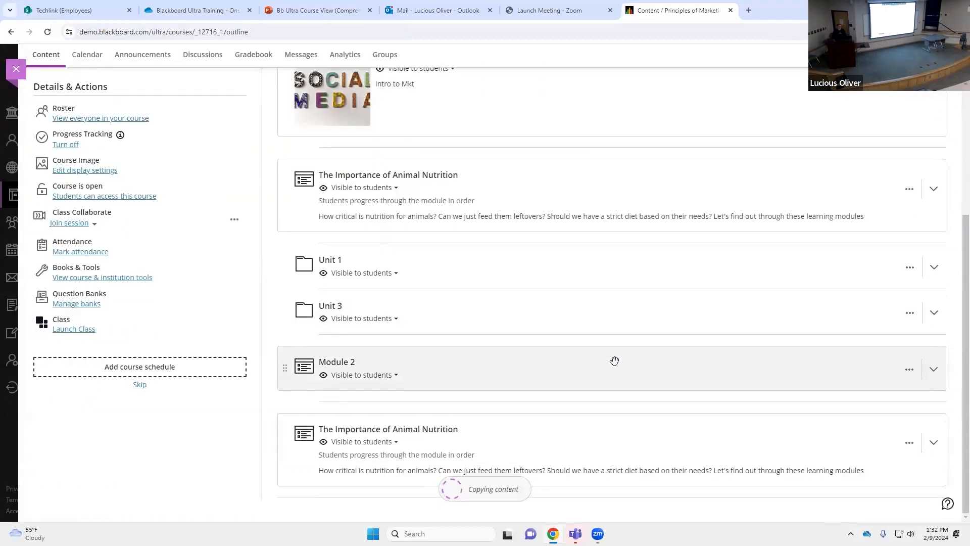
# Delete the ASTRO 801 Final Exam and the Week 1: Intro to Mkt learning module from the course content.
pyautogui.scroll(2, 614, 360)
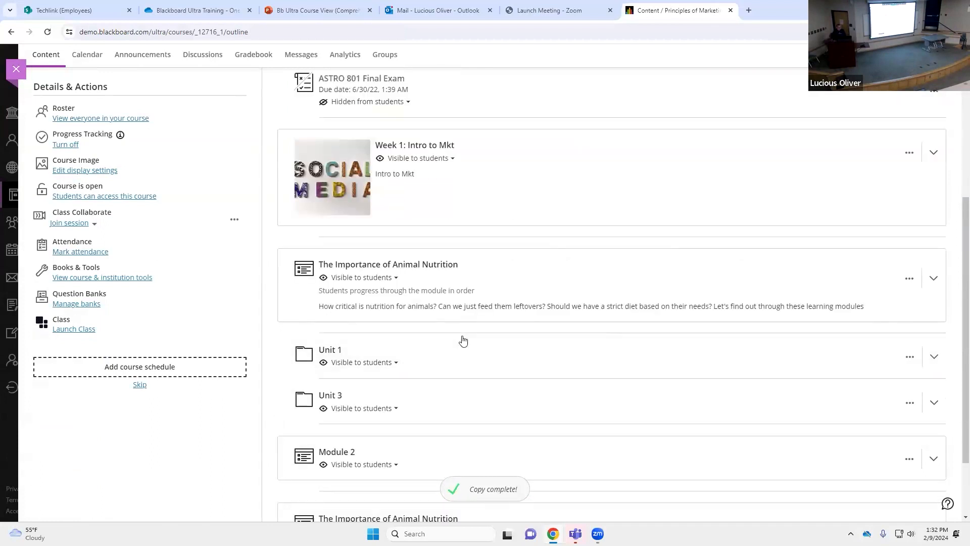
pyautogui.scroll(6, 464, 336)
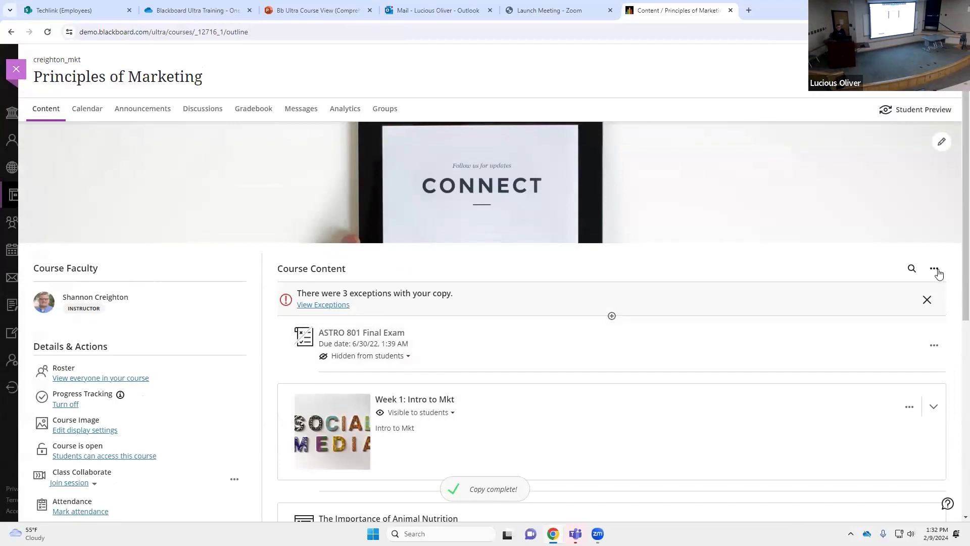
pyautogui.click(934, 345)
pyautogui.click(859, 419)
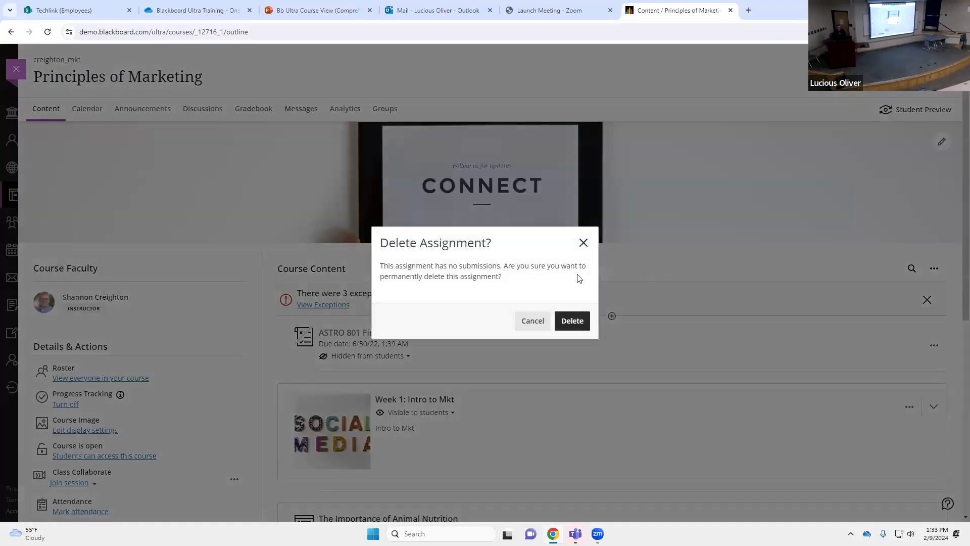
pyautogui.click(568, 325)
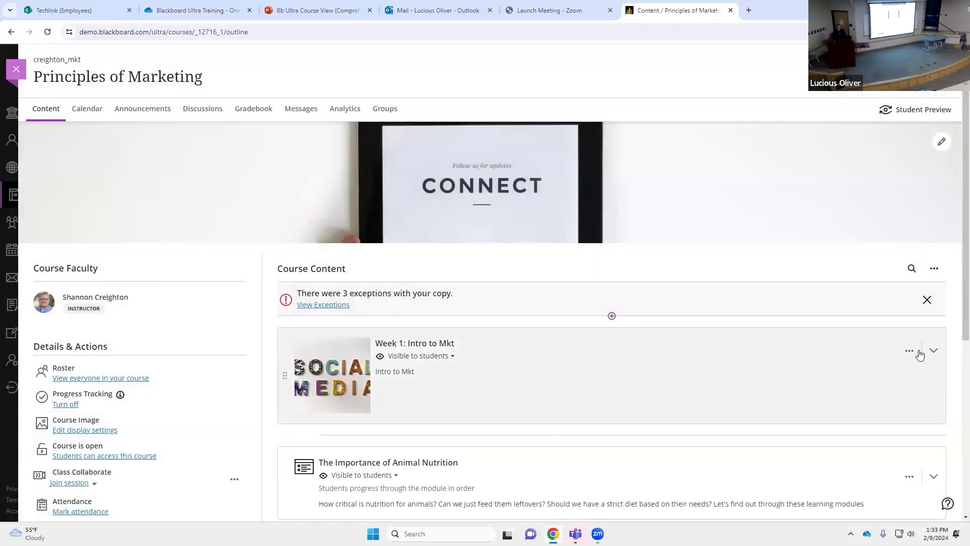
pyautogui.click(906, 351)
pyautogui.click(865, 403)
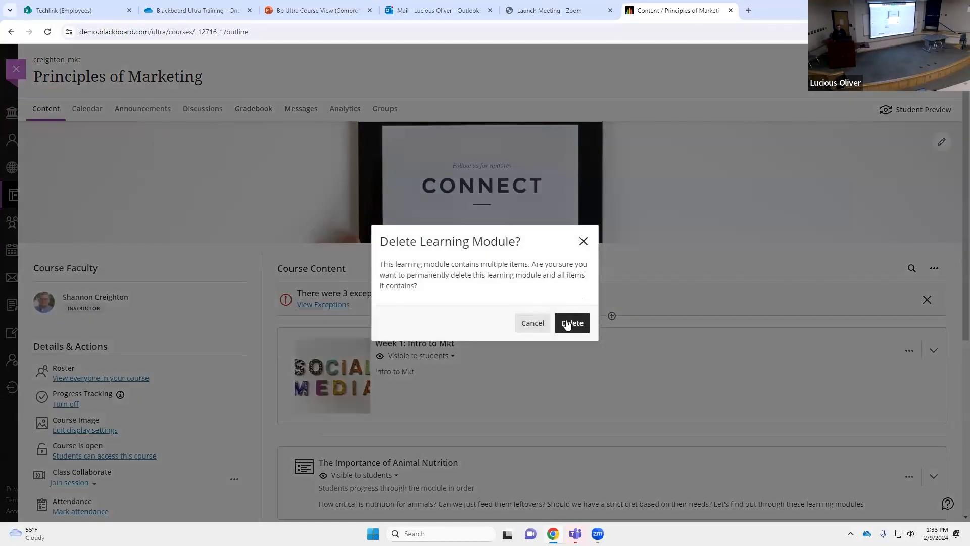
pyautogui.click(566, 325)
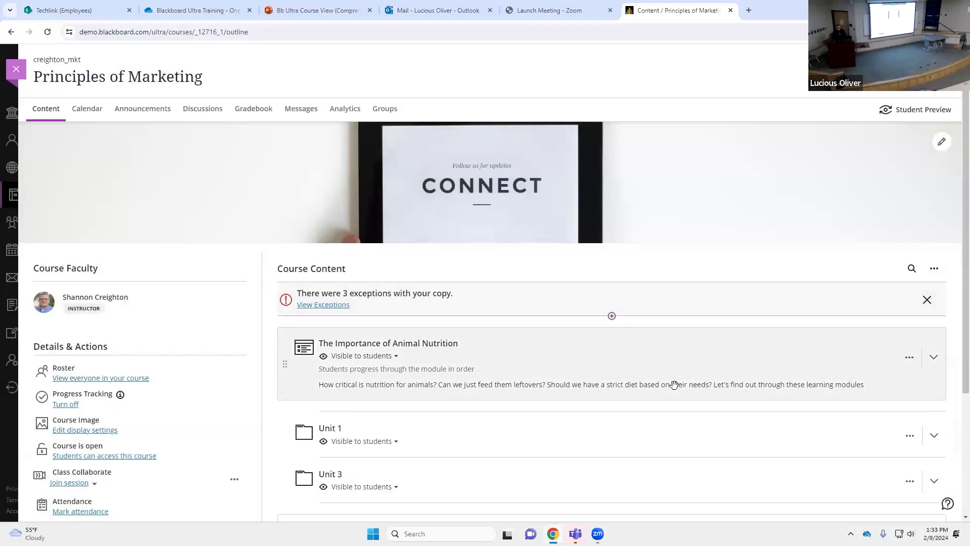
# Delete the first The Importance of Animal Nutrition learning module and the Unit 1 folder with all their items.
pyautogui.click(909, 358)
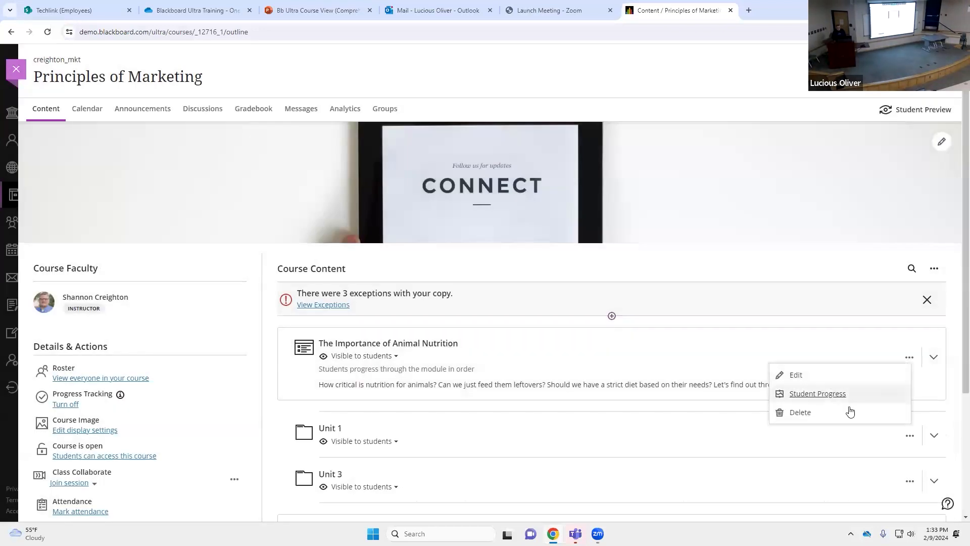
pyautogui.click(849, 411)
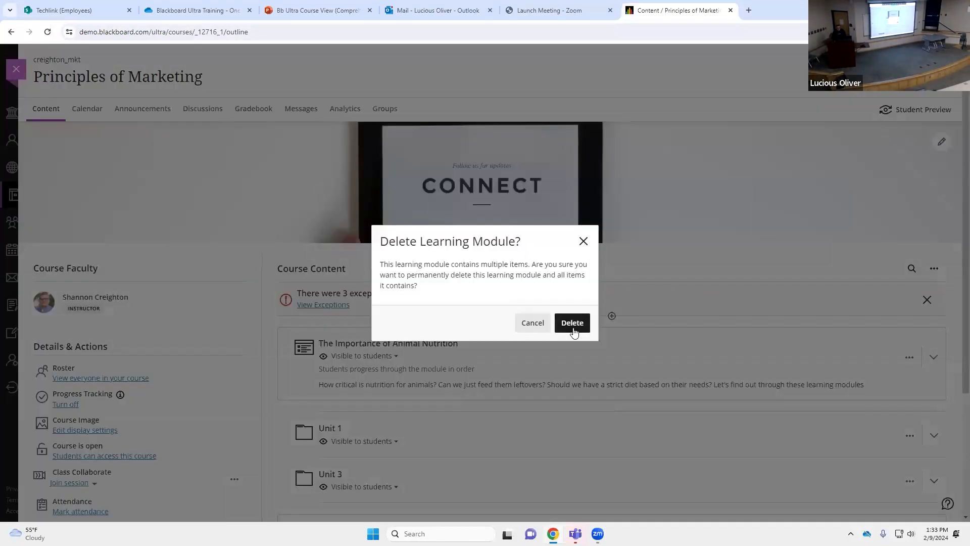
pyautogui.click(571, 324)
pyautogui.click(910, 340)
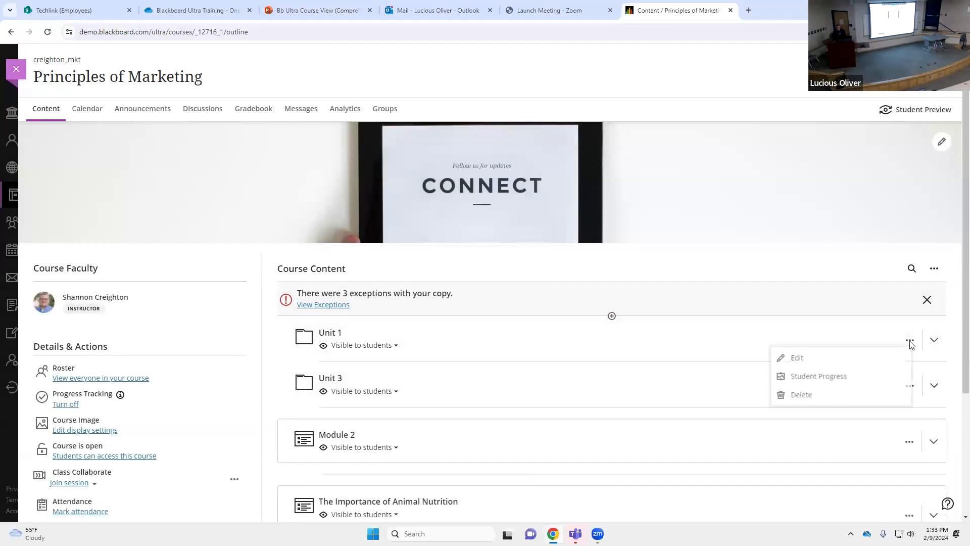
pyautogui.click(843, 392)
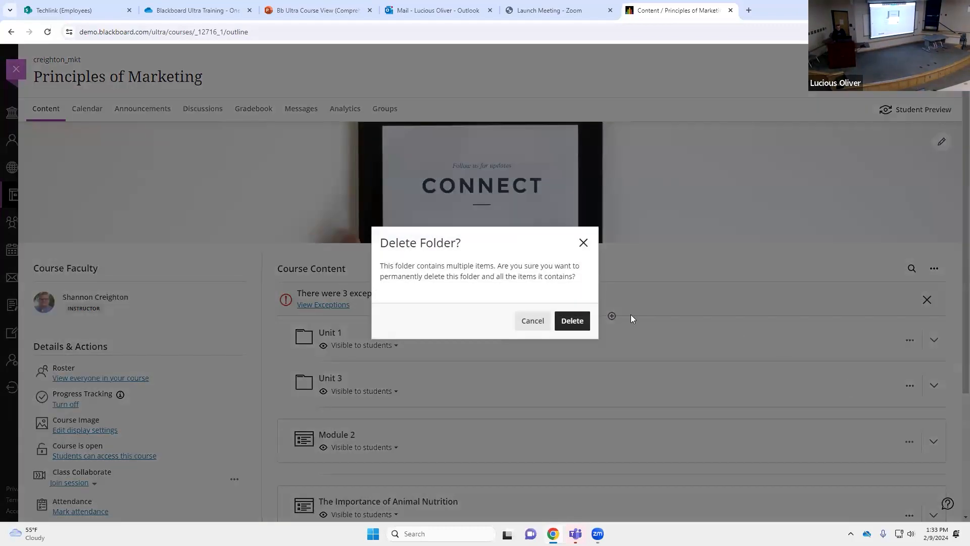
pyautogui.click(573, 323)
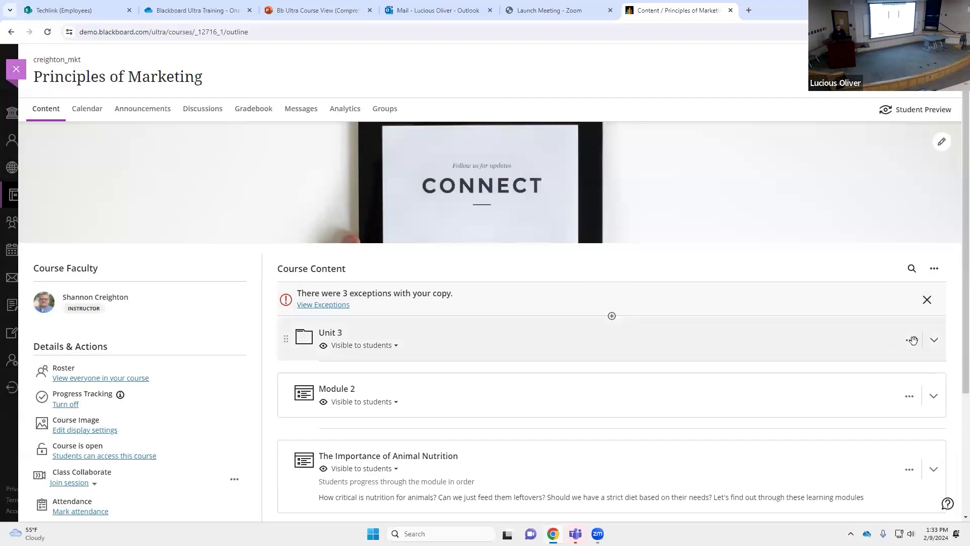
# Delete the Unit 3 folder and the Module 2 learning module from the course content.
pyautogui.click(910, 341)
pyautogui.click(861, 395)
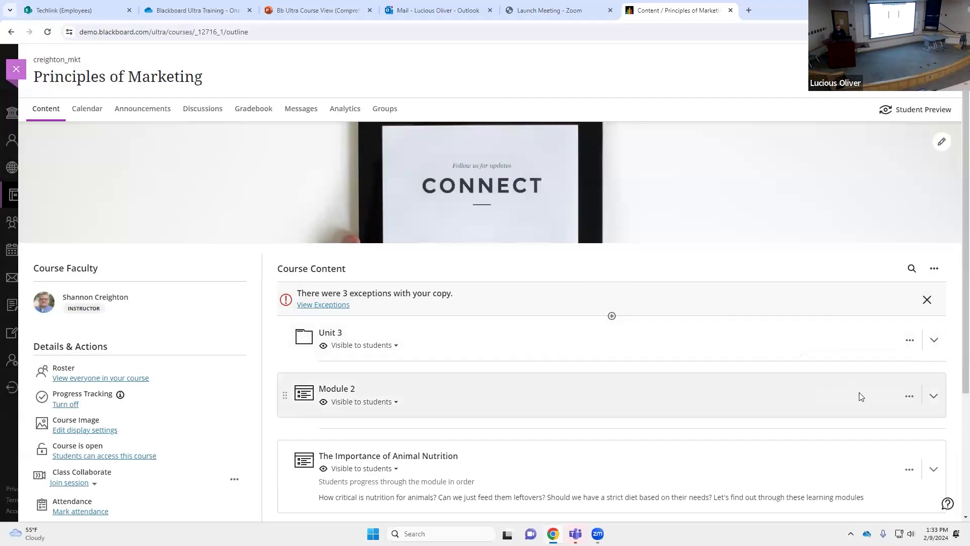
pyautogui.click(569, 321)
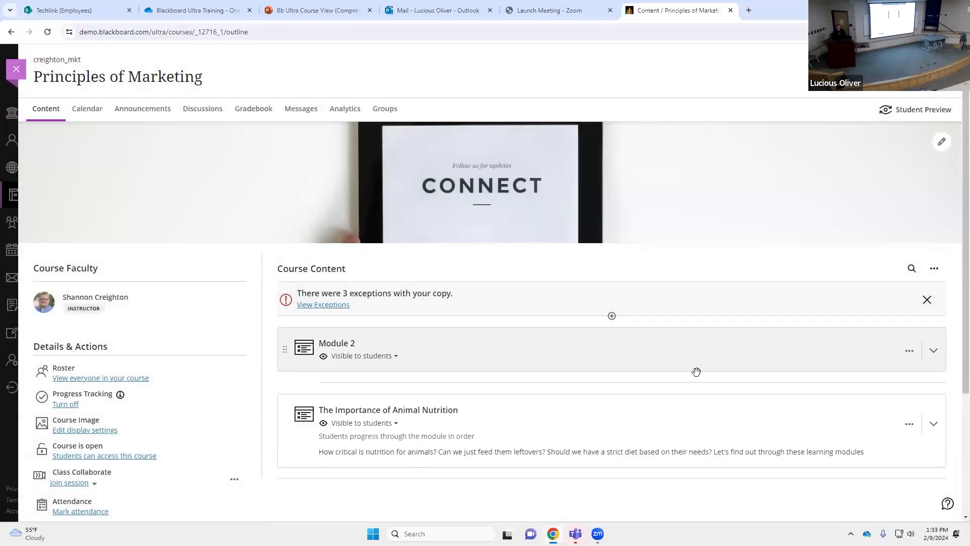
pyautogui.click(909, 351)
pyautogui.click(850, 405)
pyautogui.click(571, 323)
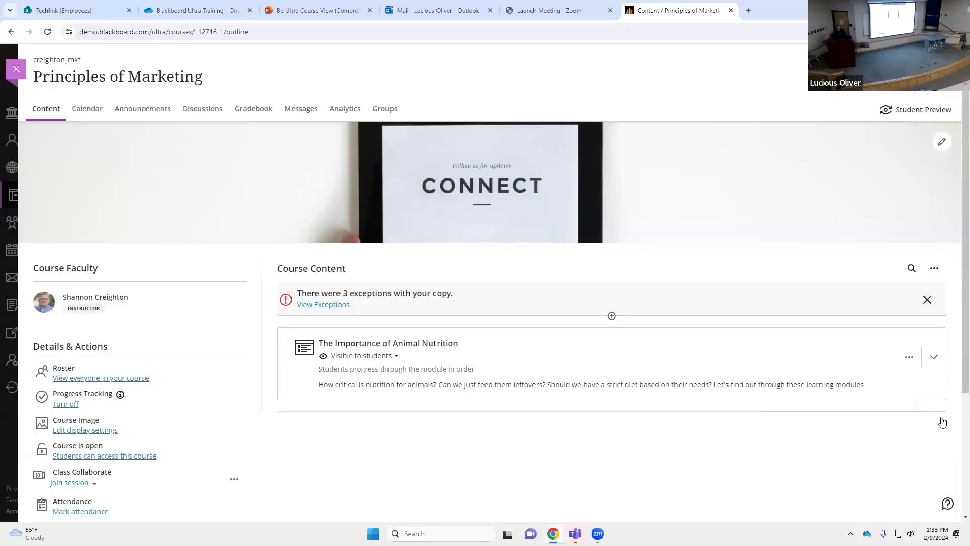
# Delete the remaining The Importance of Animal Nutrition learning module and dismiss the copy exceptions notice.
pyautogui.click(912, 359)
pyautogui.click(884, 409)
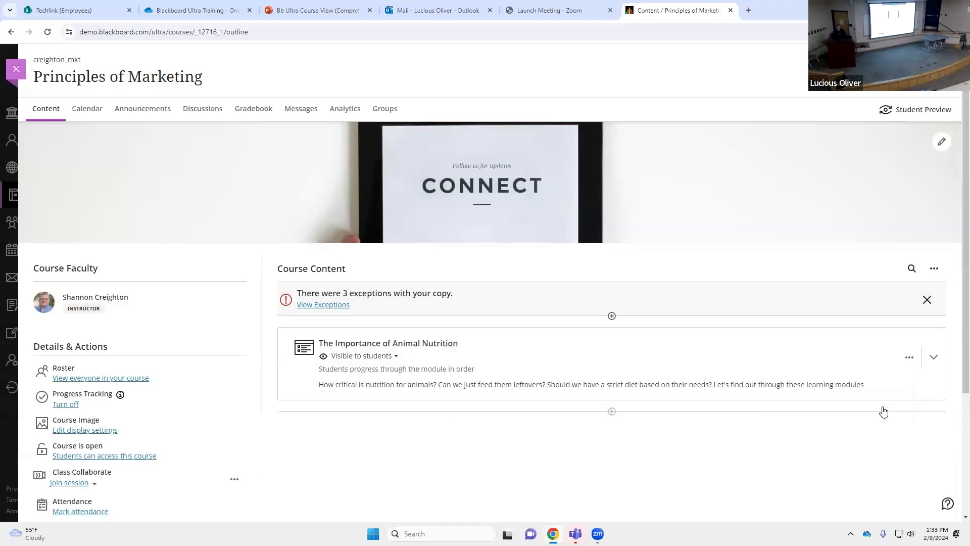
pyautogui.click(572, 322)
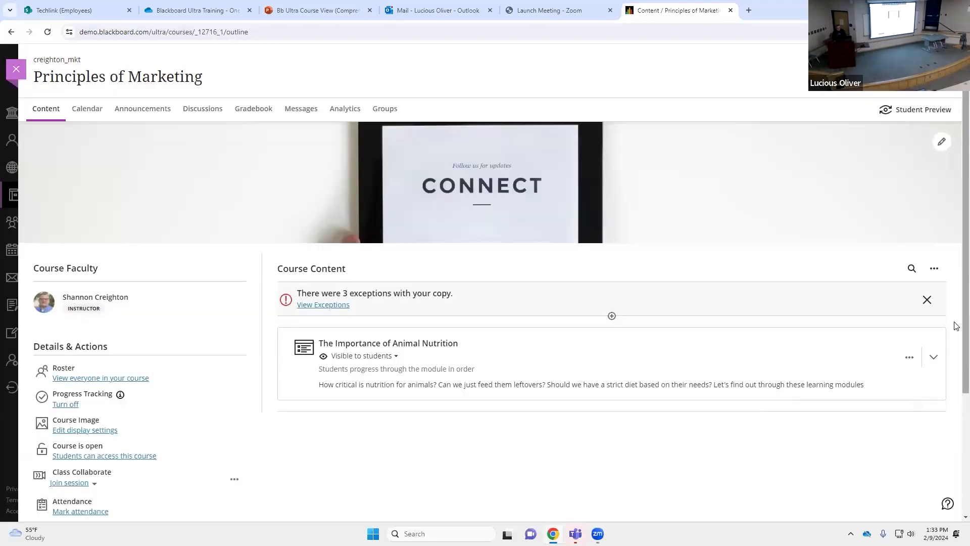
pyautogui.click(927, 299)
# Delete the course image in the display settings and save the change.
pyautogui.click(937, 144)
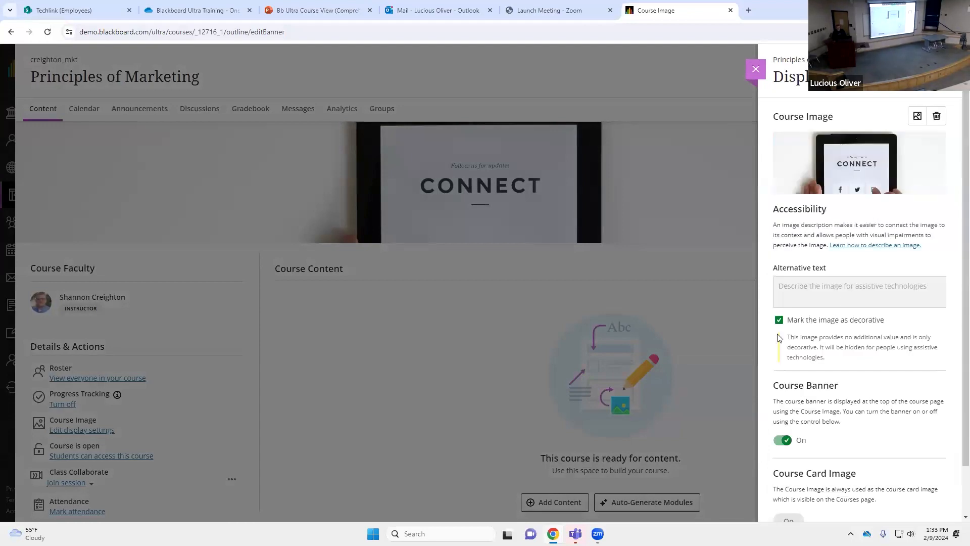
pyautogui.click(937, 117)
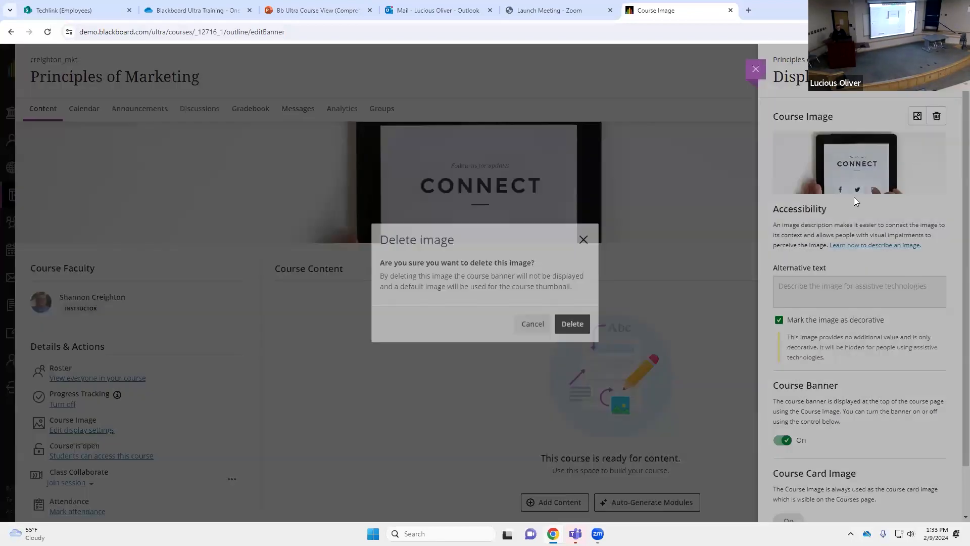
pyautogui.click(572, 324)
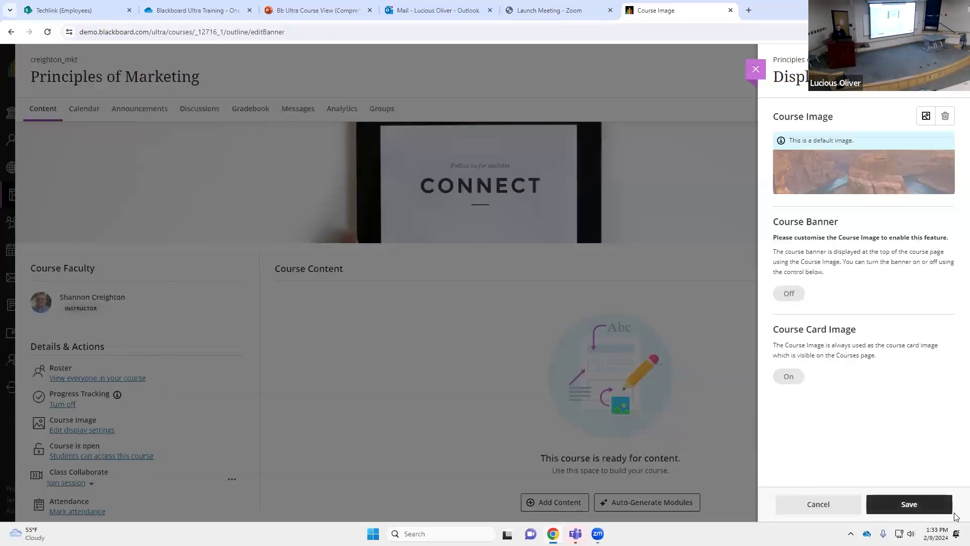
pyautogui.click(914, 510)
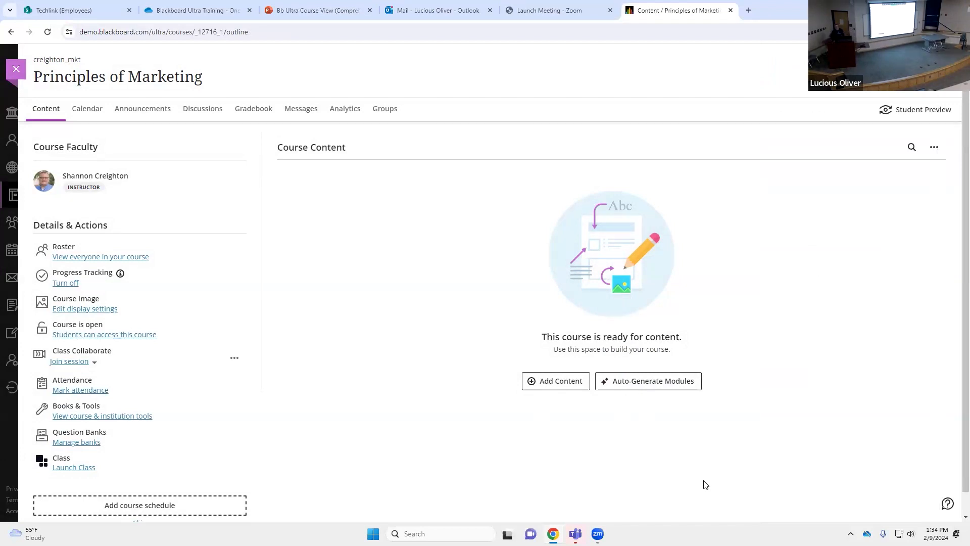
# Auto-generate learning modules for the empty course and select all four suggestions, from Introduction to Marketing to Marketing Communication and Promotion.
pyautogui.click(663, 386)
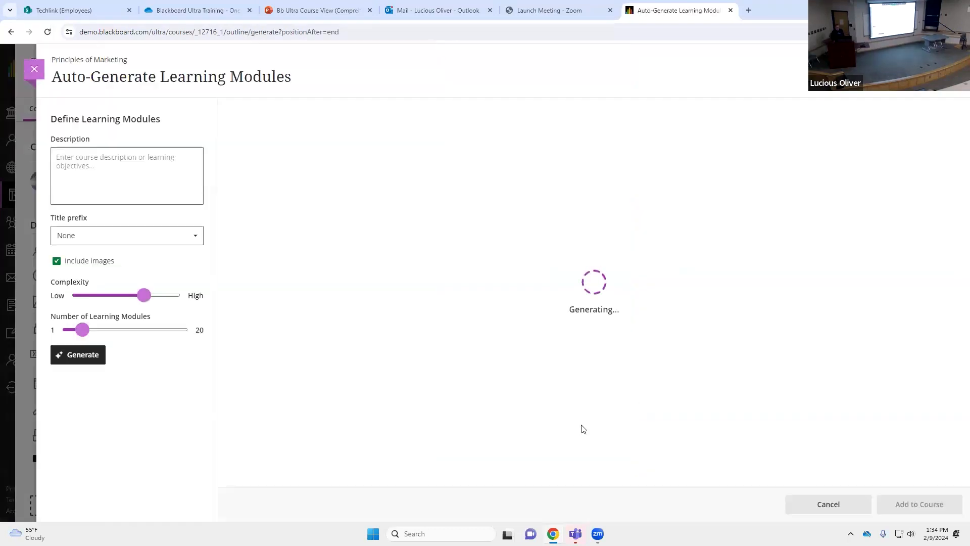
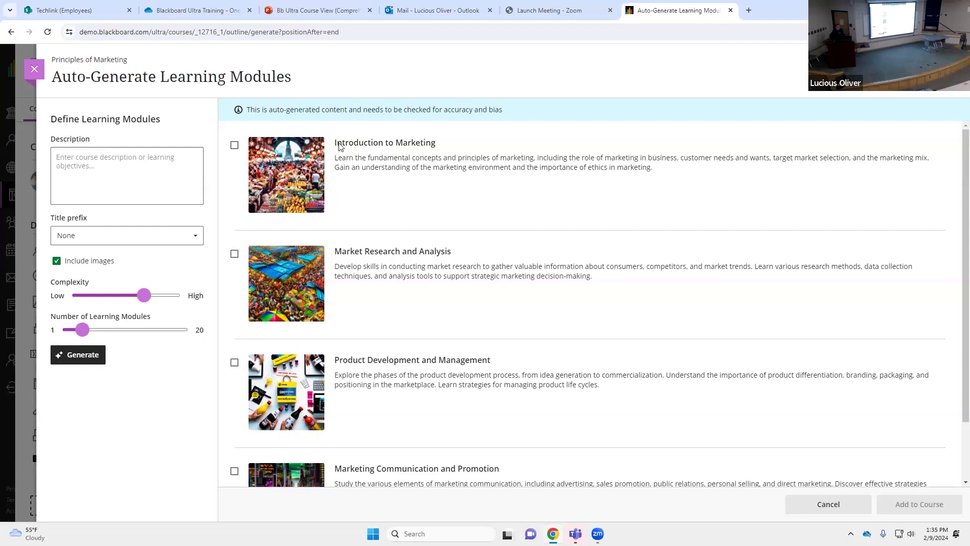
pyautogui.click(235, 146)
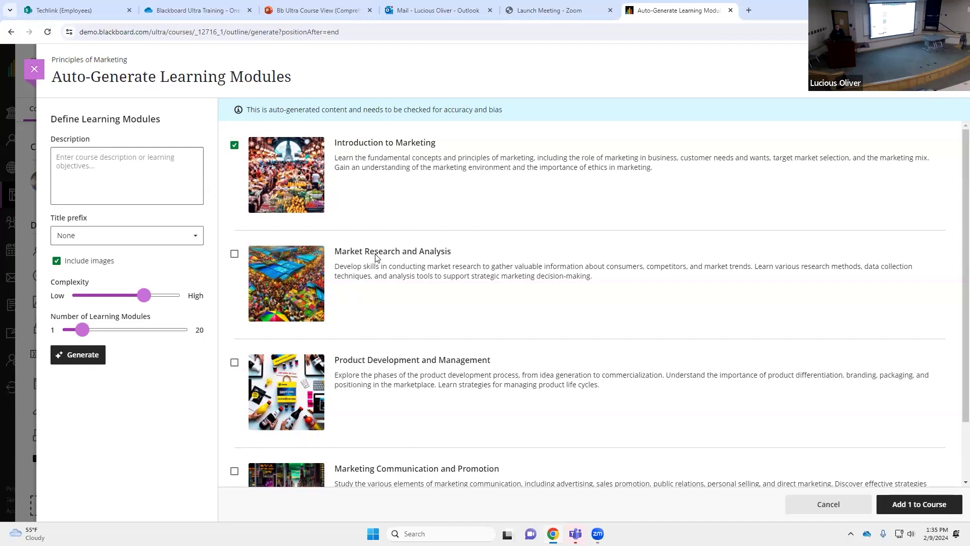
pyautogui.click(234, 254)
pyautogui.scroll(-2, 477, 341)
pyautogui.click(234, 291)
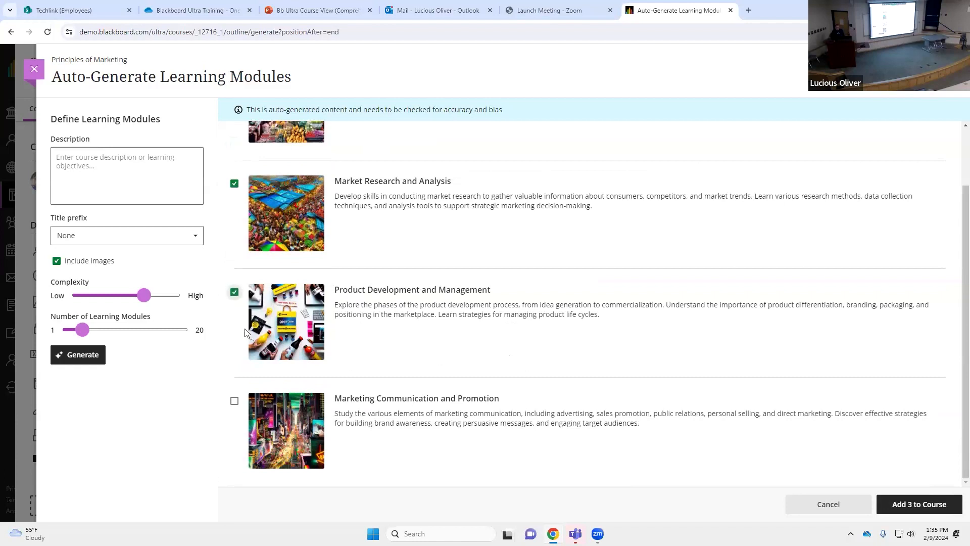
pyautogui.click(234, 400)
pyautogui.scroll(2, 498, 404)
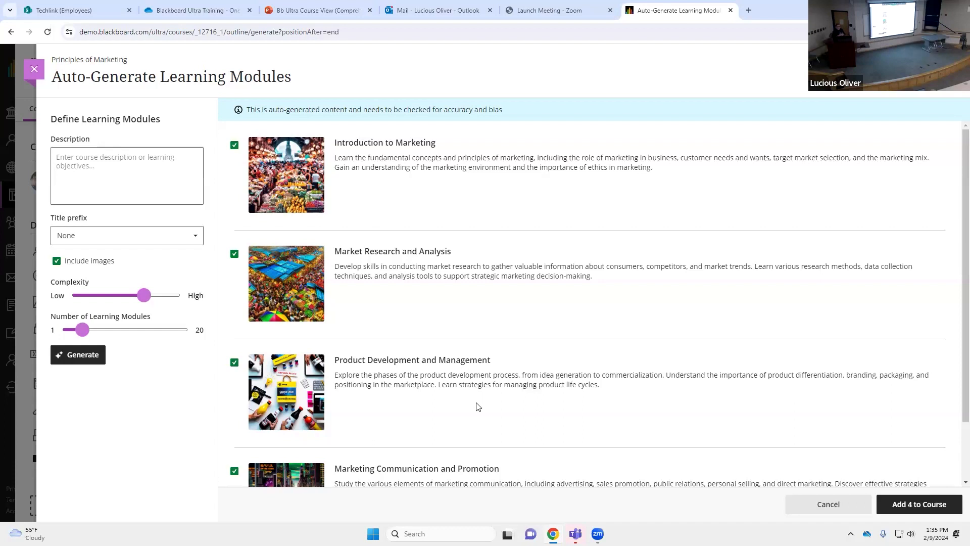
# Enter "advertising, mass communications, promotions" as the description for the auto-generated learning modules.
pyautogui.click(67, 156)
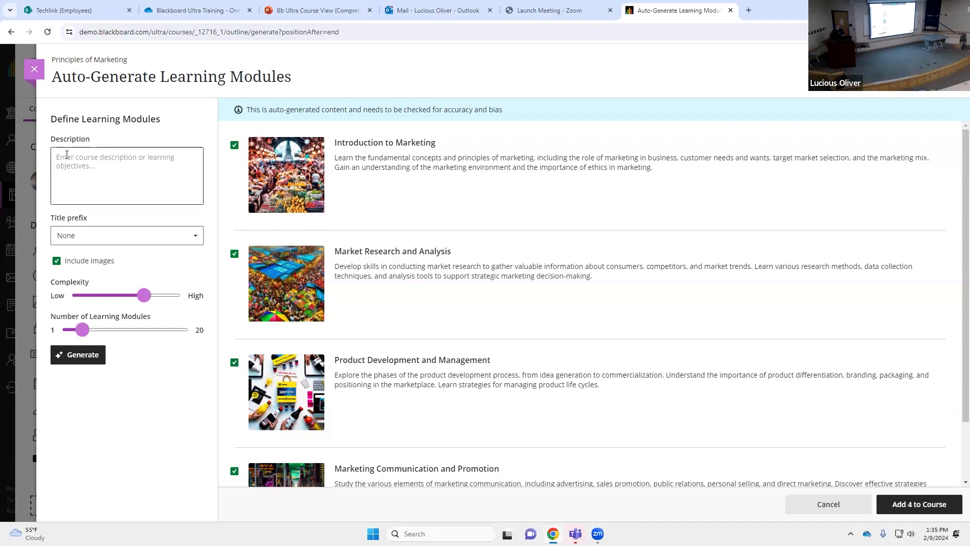
pyautogui.write('ad')
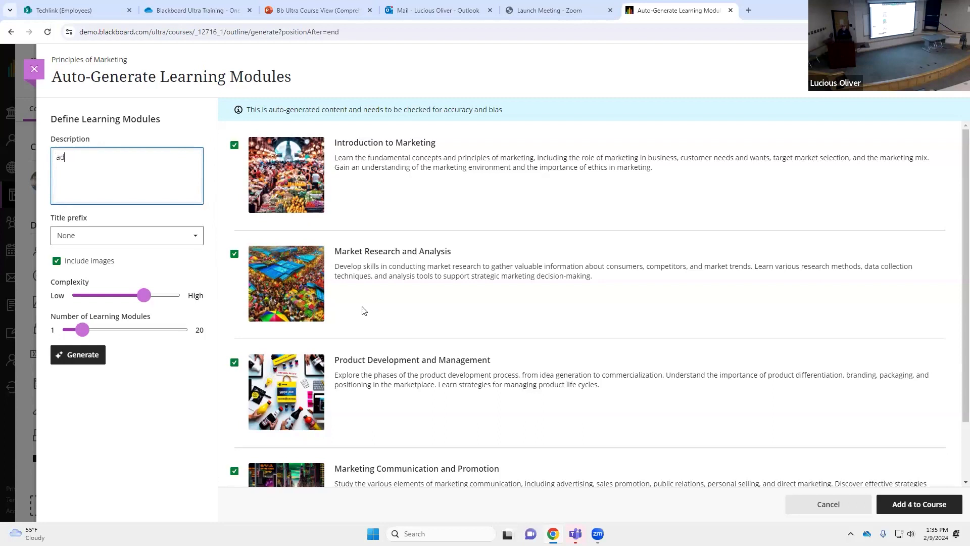
pyautogui.write('vertising, mass communications')
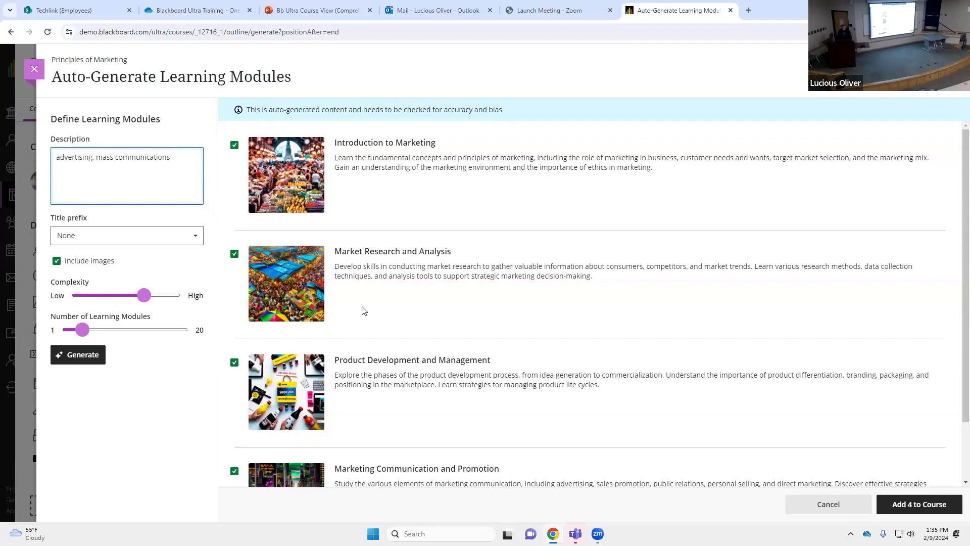
pyautogui.write(', promtions')
pyautogui.press('BackSpace')
pyautogui.press('BackSpace')
pyautogui.press('BackSpace')
pyautogui.write('otions')
# Set the title prefix to Week, raise the number of learning modules to about a third of the range, and regenerate the suggestions.
pyautogui.click(162, 236)
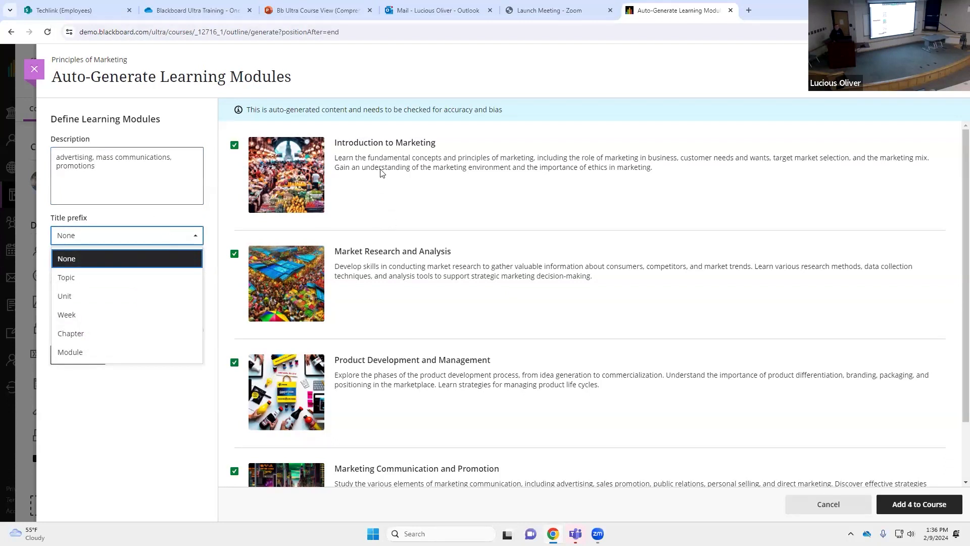
pyautogui.click(86, 317)
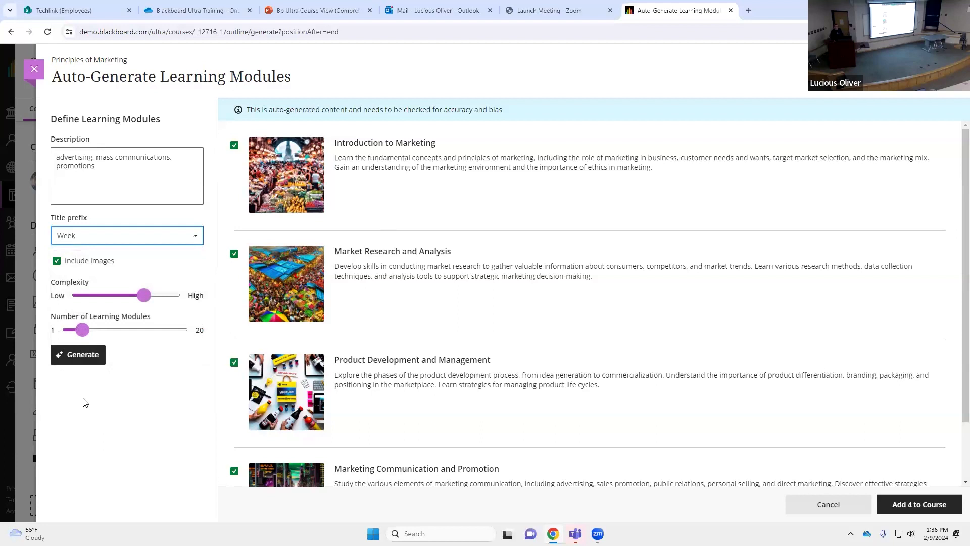
pyautogui.moveTo(79, 331)
pyautogui.moveTo(79, 329); pyautogui.dragTo(100, 331)
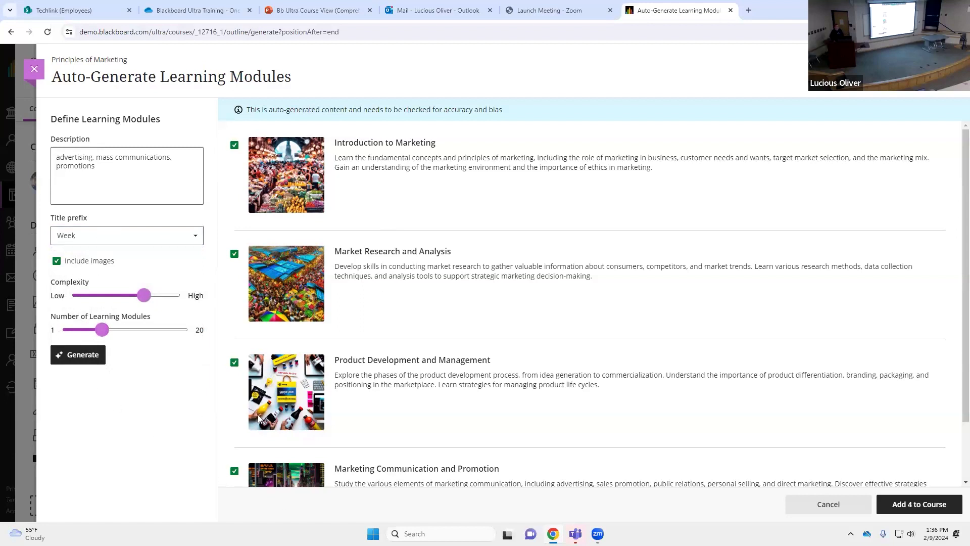
pyautogui.click(77, 356)
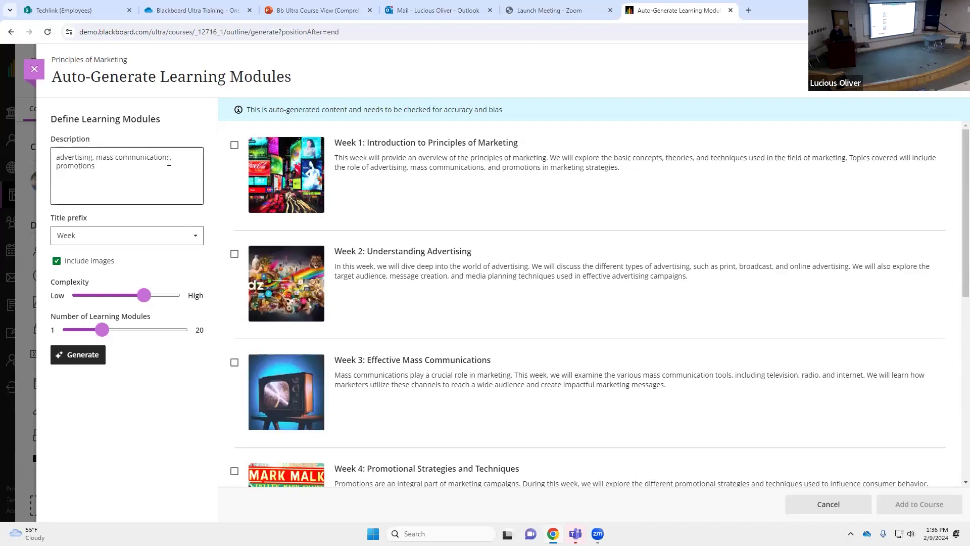
pyautogui.scroll(-2, 443, 331)
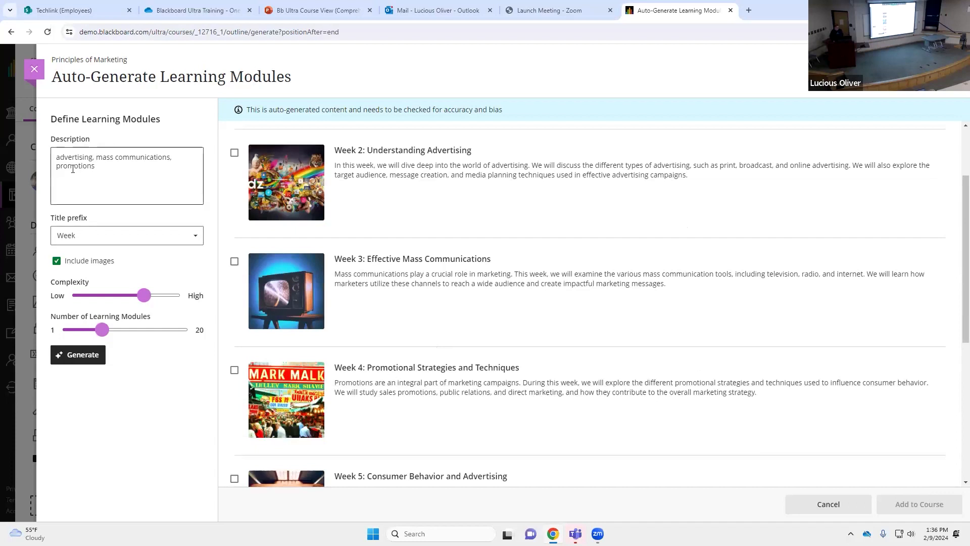
pyautogui.scroll(-3, 461, 339)
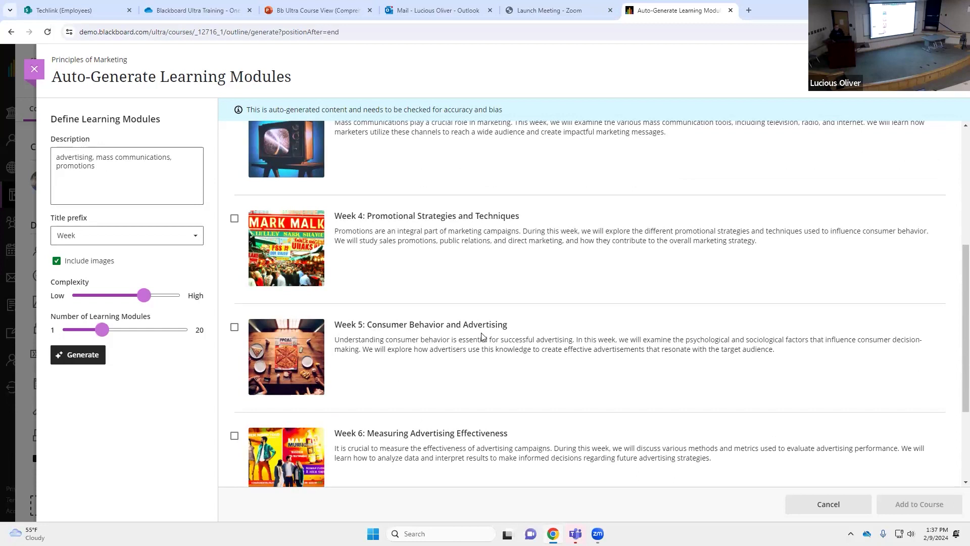
pyautogui.scroll(-1, 472, 340)
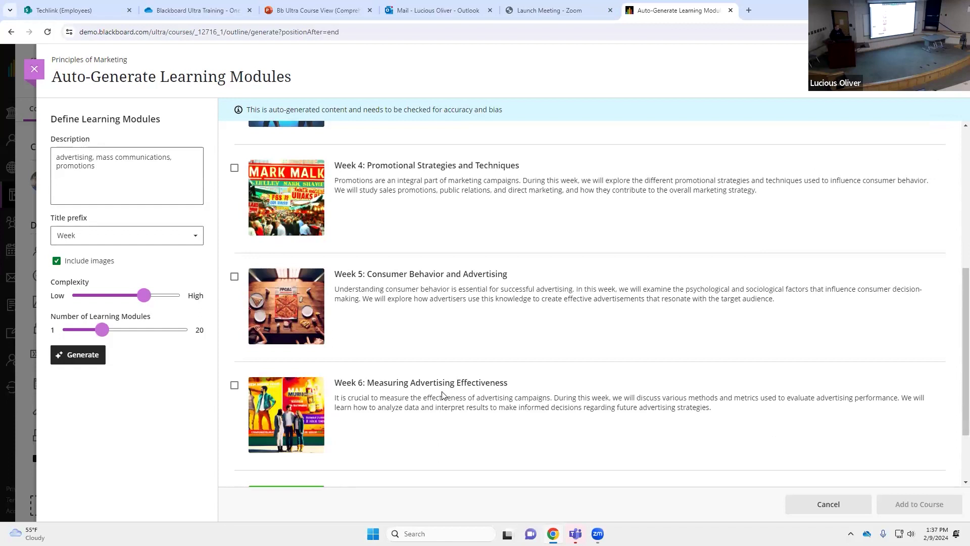
# Review the seven suggested learning modules, select all of them from Week 1 to Week 7, and add them to the course.
pyautogui.scroll(-2, 442, 392)
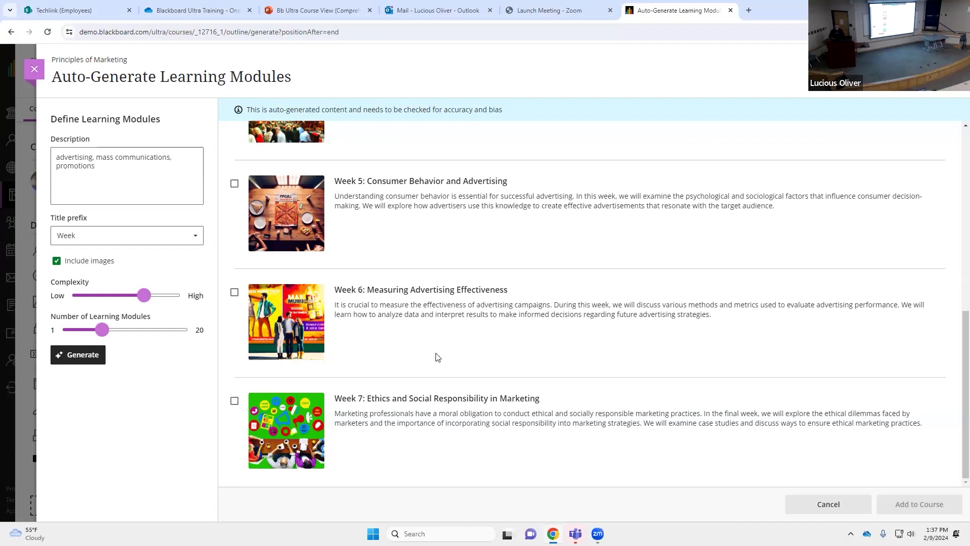
pyautogui.scroll(8, 408, 333)
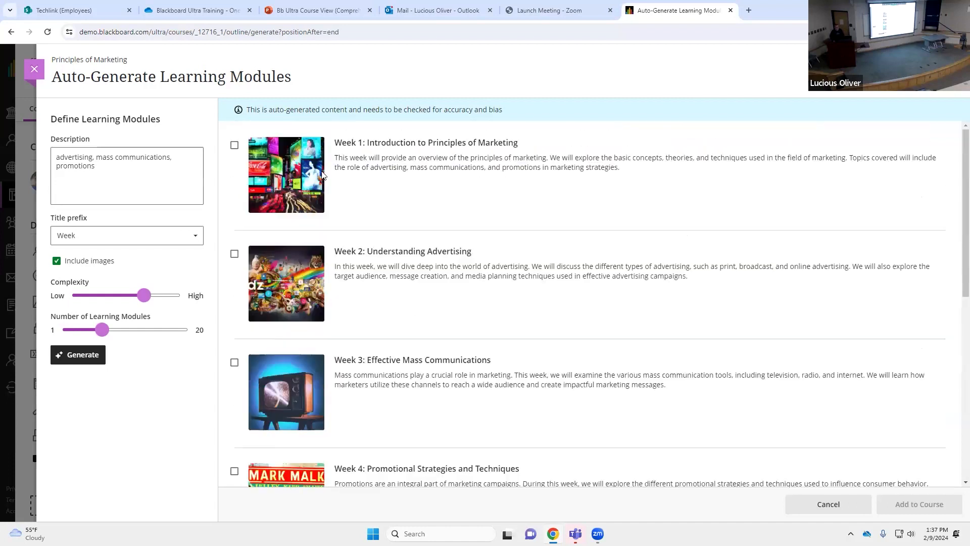
pyautogui.click(235, 146)
pyautogui.click(234, 254)
pyautogui.click(234, 363)
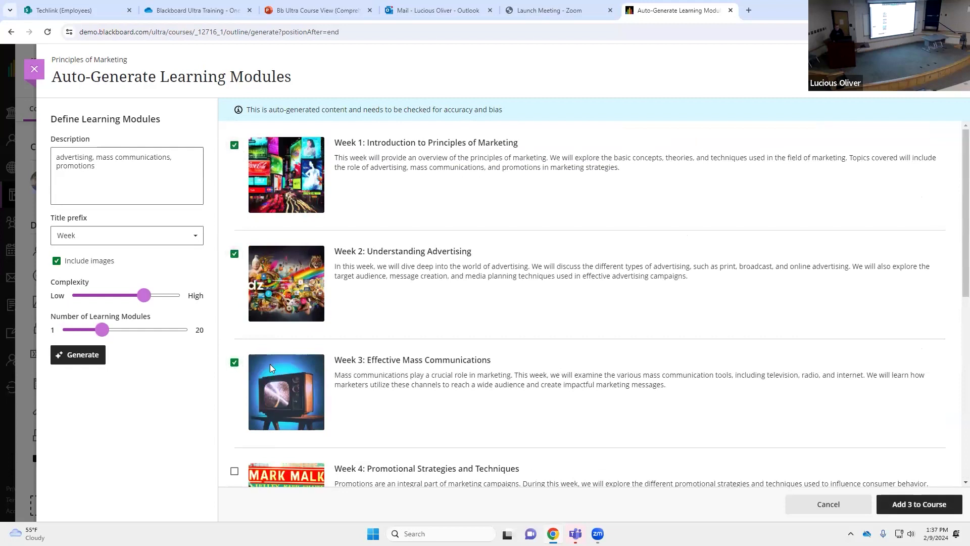
pyautogui.scroll(-2, 231, 375)
pyautogui.click(234, 370)
pyautogui.scroll(-3, 235, 371)
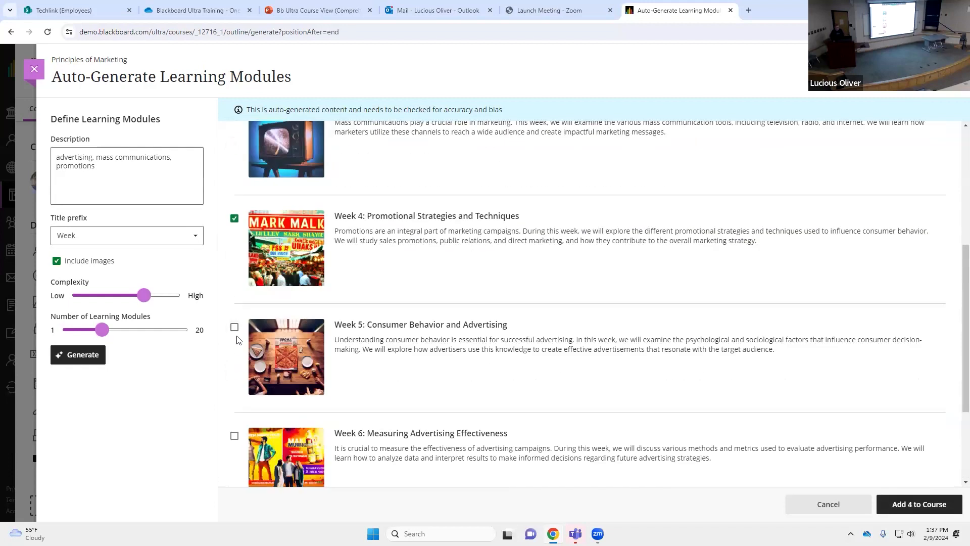
pyautogui.click(234, 327)
pyautogui.click(234, 435)
pyautogui.scroll(-3, 246, 399)
pyautogui.click(235, 400)
pyautogui.click(915, 504)
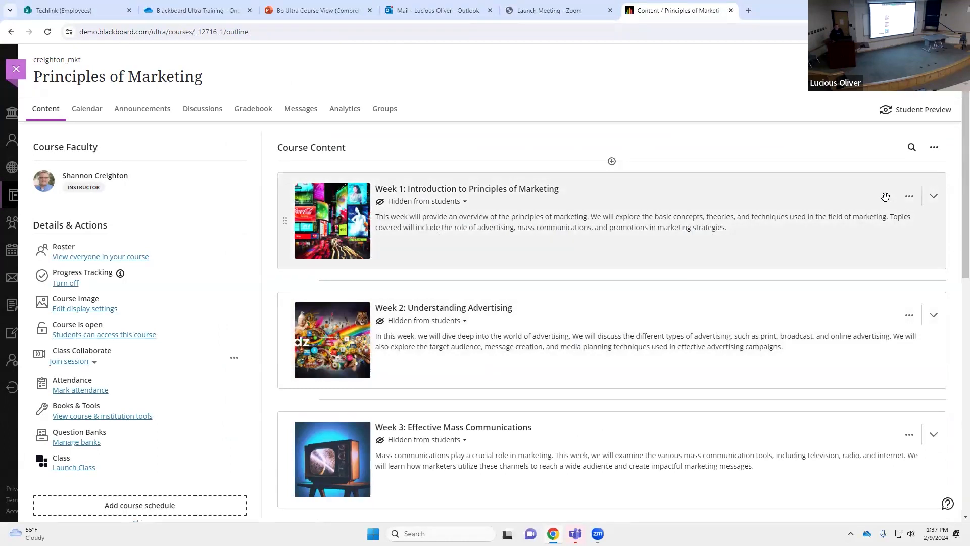
# Expand the Week 1: Introduction to Principles of Marketing module and look over its choices for adding content and managing the module.
pyautogui.click(861, 194)
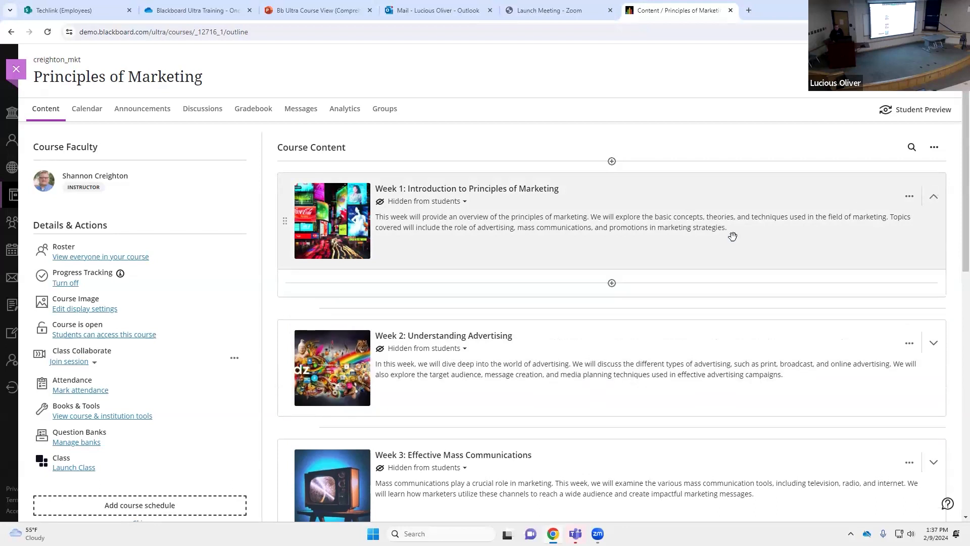
pyautogui.click(611, 283)
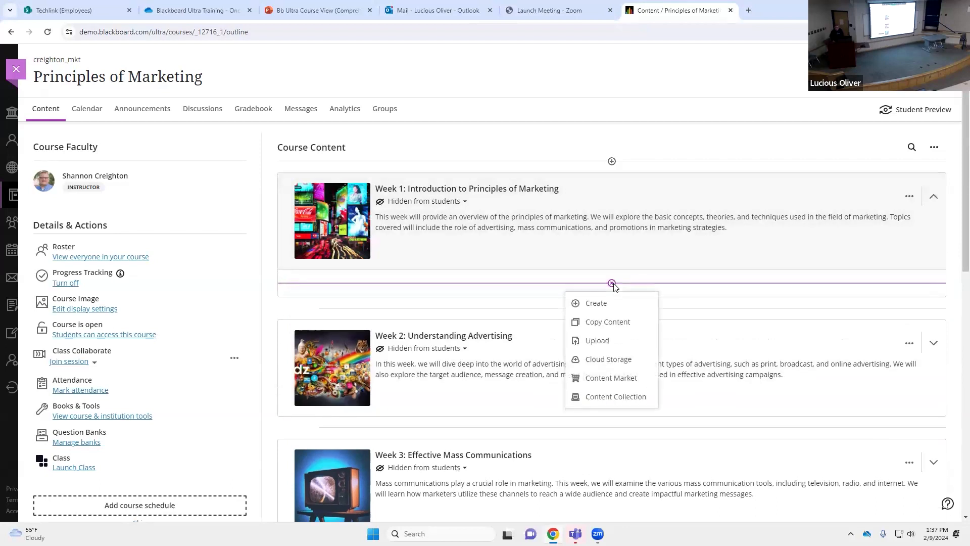
pyautogui.click(654, 221)
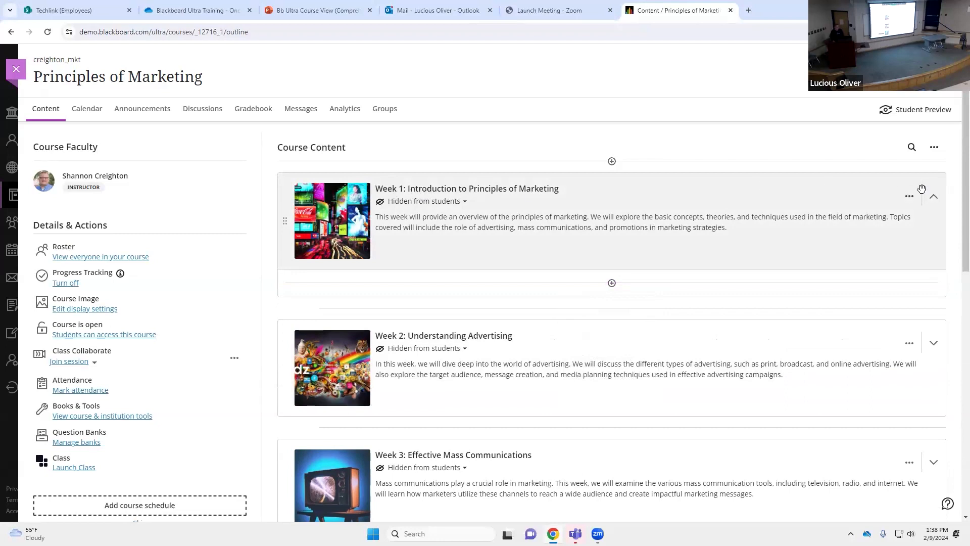
pyautogui.click(909, 197)
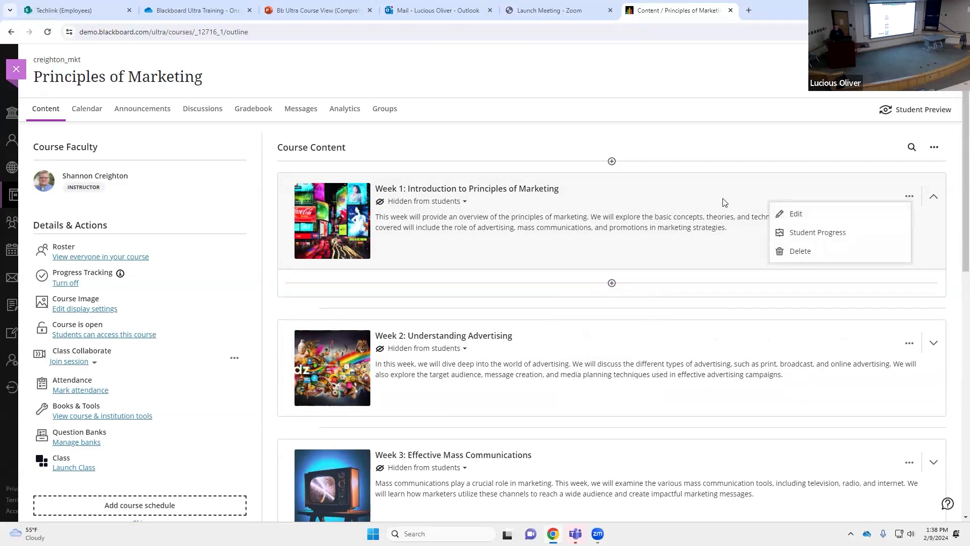
pyautogui.click(691, 220)
pyautogui.click(697, 227)
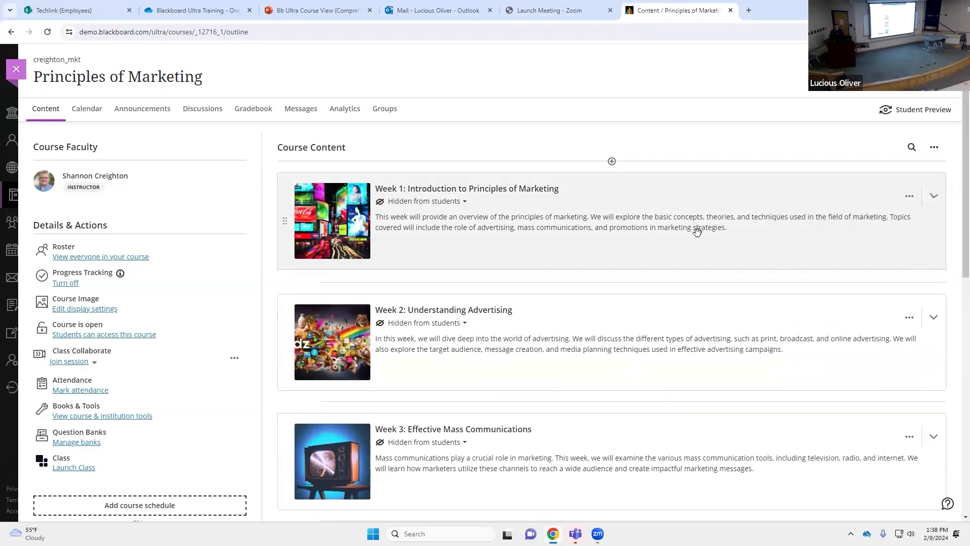
# View the item types that can be created inside the Week 1 module and return to the course content.
pyautogui.click(611, 283)
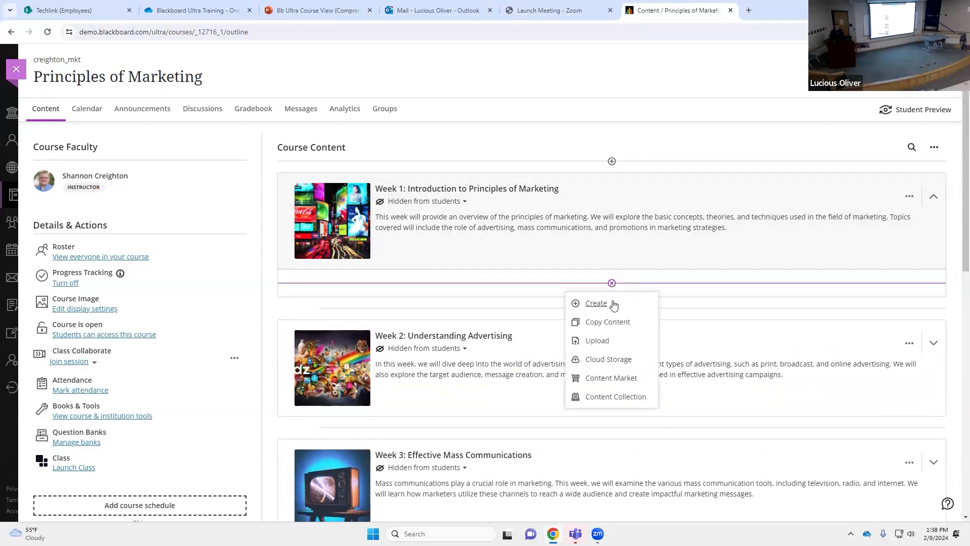
pyautogui.click(611, 303)
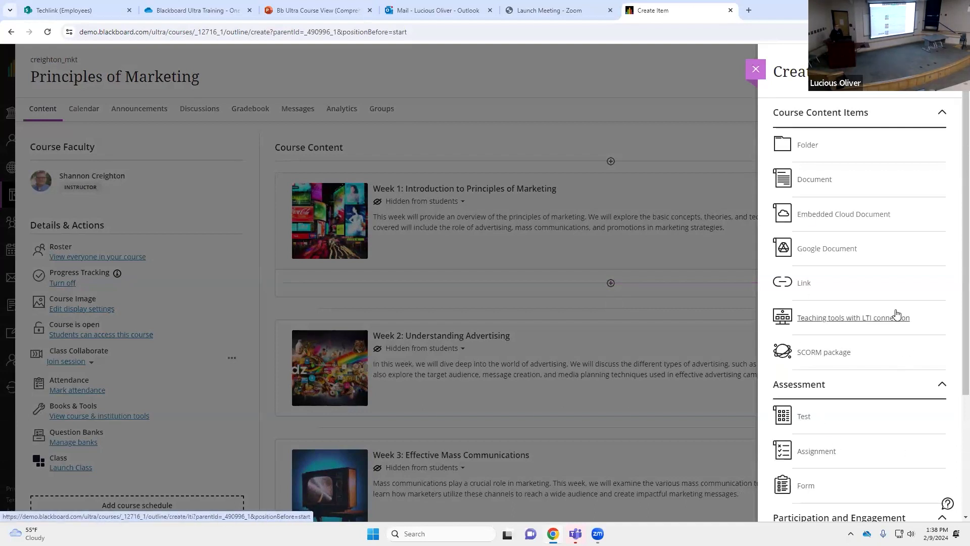
pyautogui.click(643, 179)
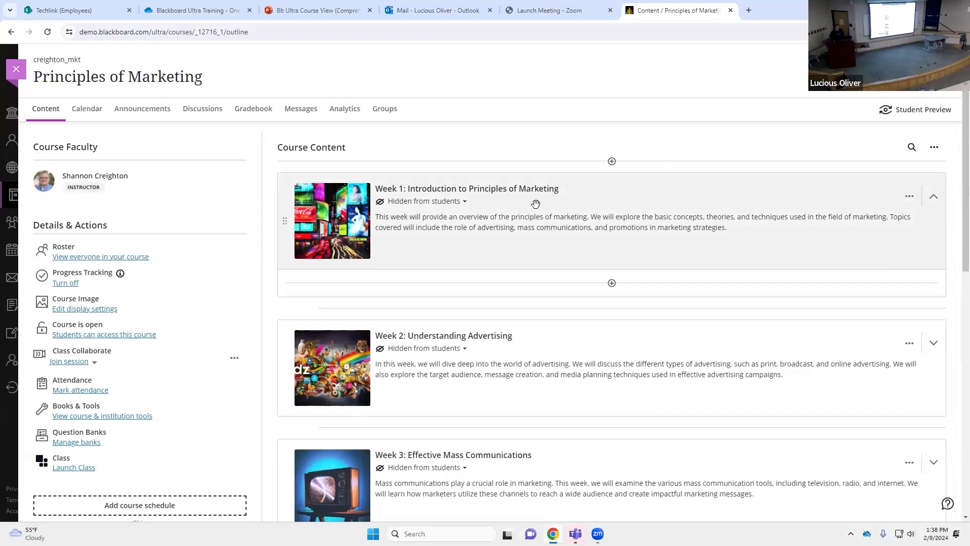
# Create a new document inside the Week 2: Understanding Advertising module and start an empty content block in it.
pyautogui.scroll(-1, 516, 222)
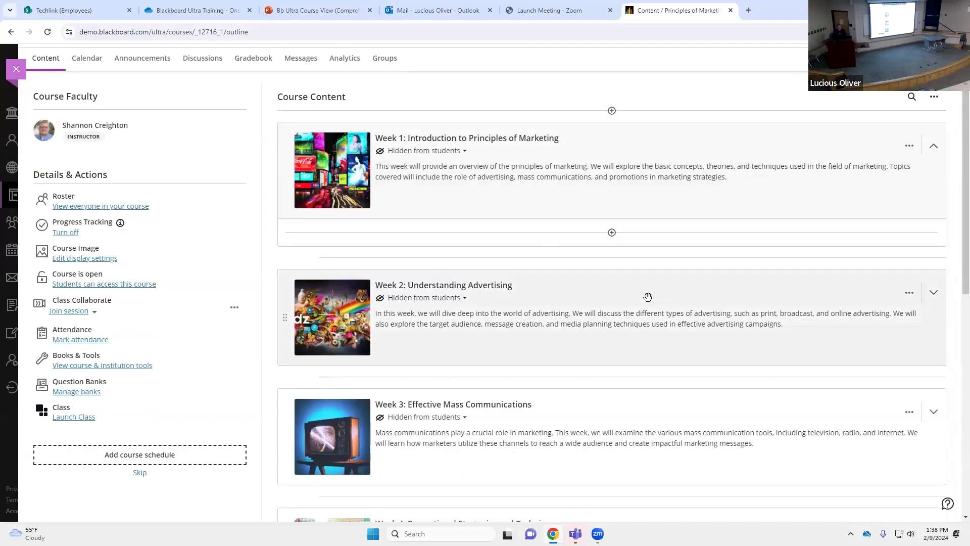
pyautogui.click(643, 288)
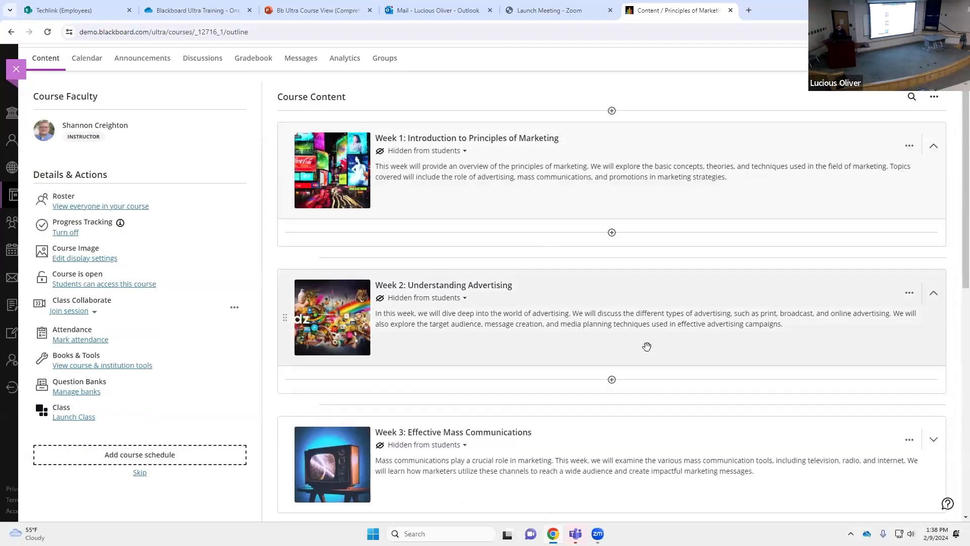
pyautogui.click(611, 380)
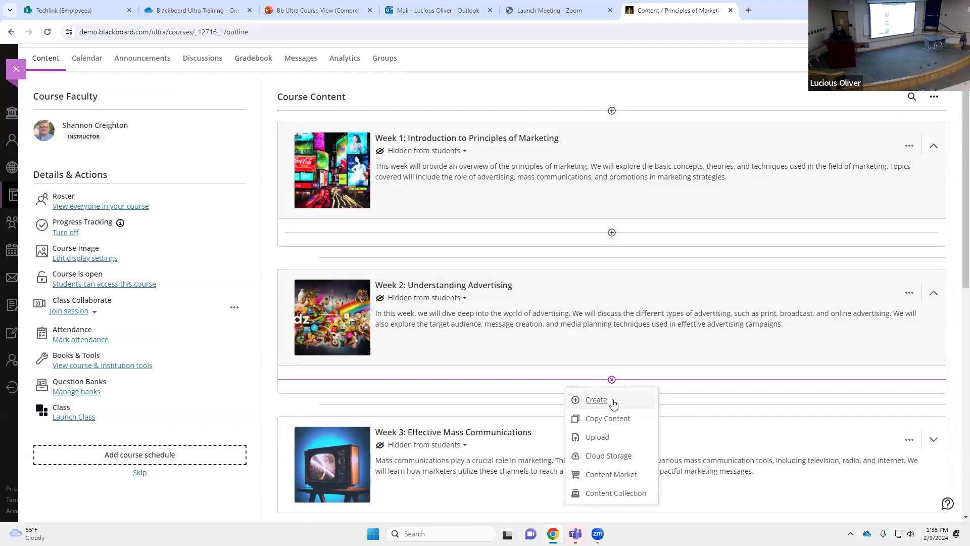
pyautogui.click(612, 402)
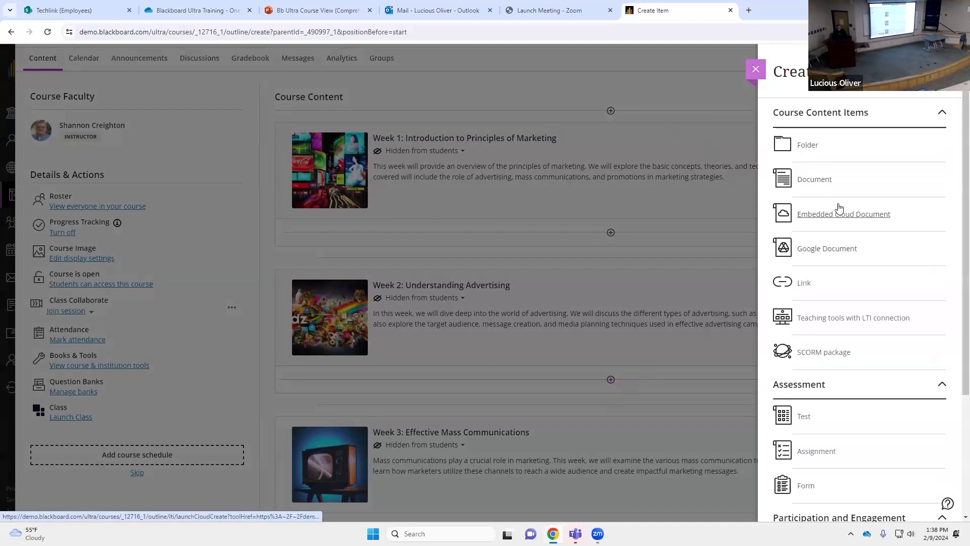
pyautogui.scroll(-2, 829, 382)
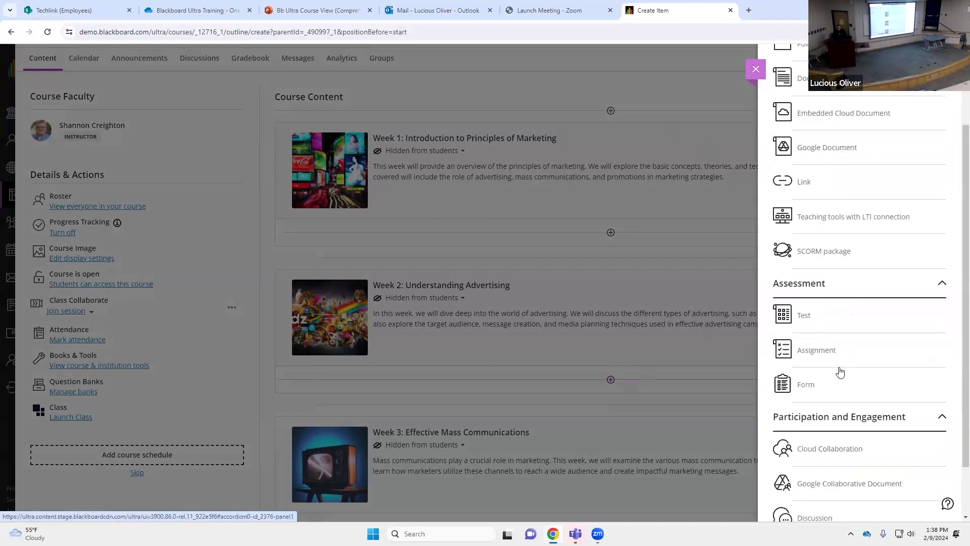
pyautogui.scroll(1, 798, 136)
pyautogui.click(814, 131)
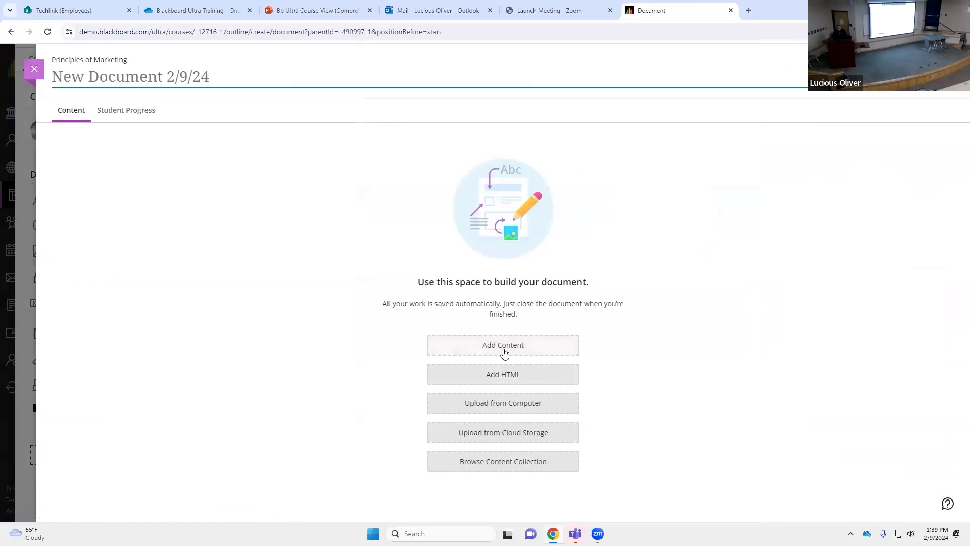
pyautogui.click(502, 348)
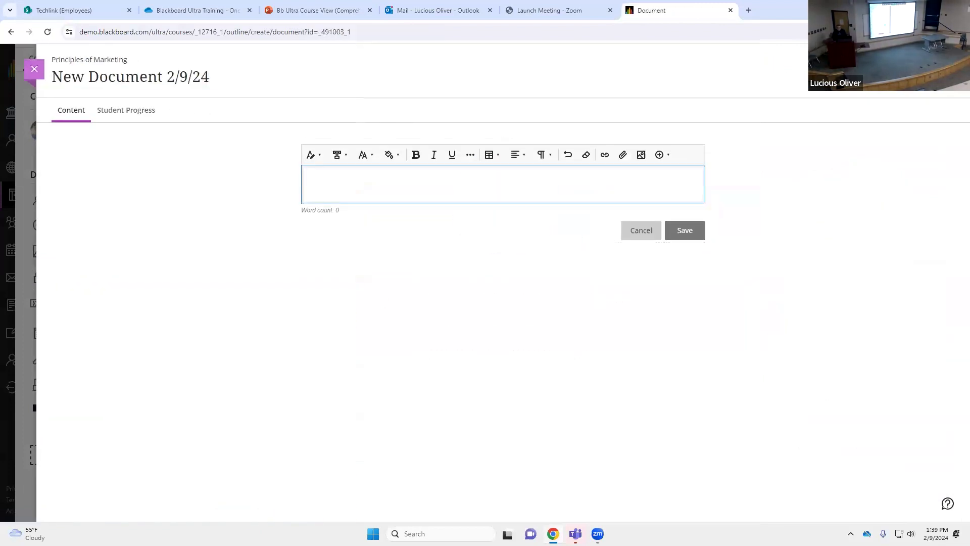
# Reduce the browser window from full screen and close the new document to return to the course content.
pyautogui.click(935, 9)
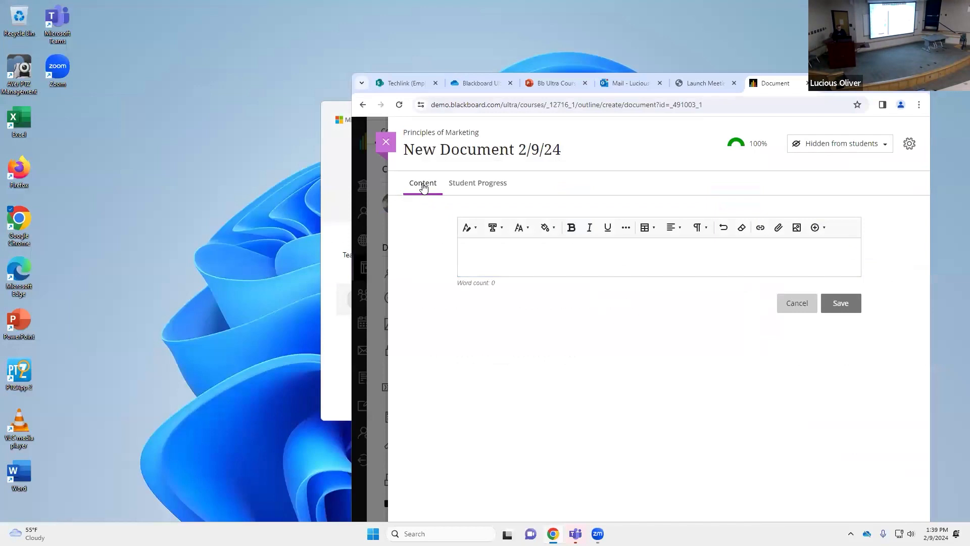
pyautogui.click(386, 147)
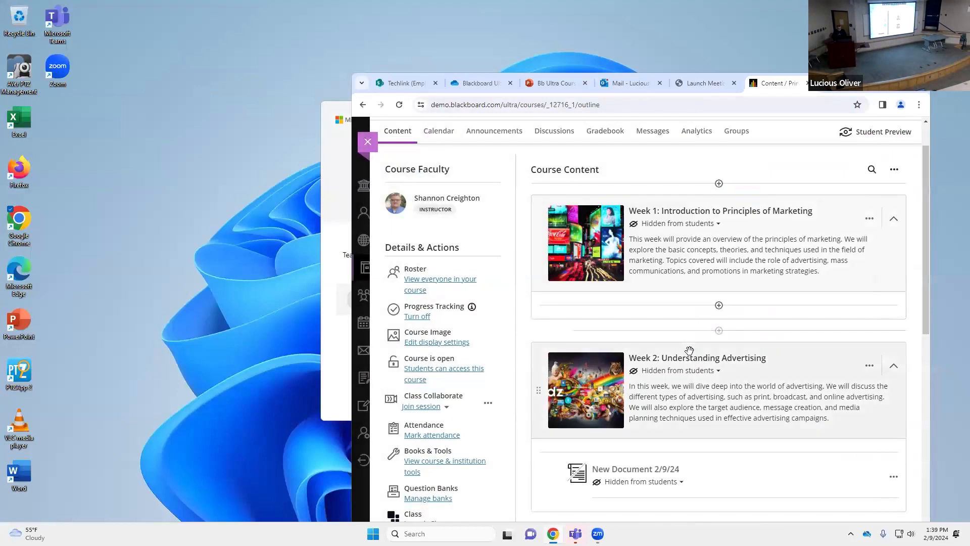
# Open google.com in a new browser tab and search for "definition of marketing".
pyautogui.click(821, 84)
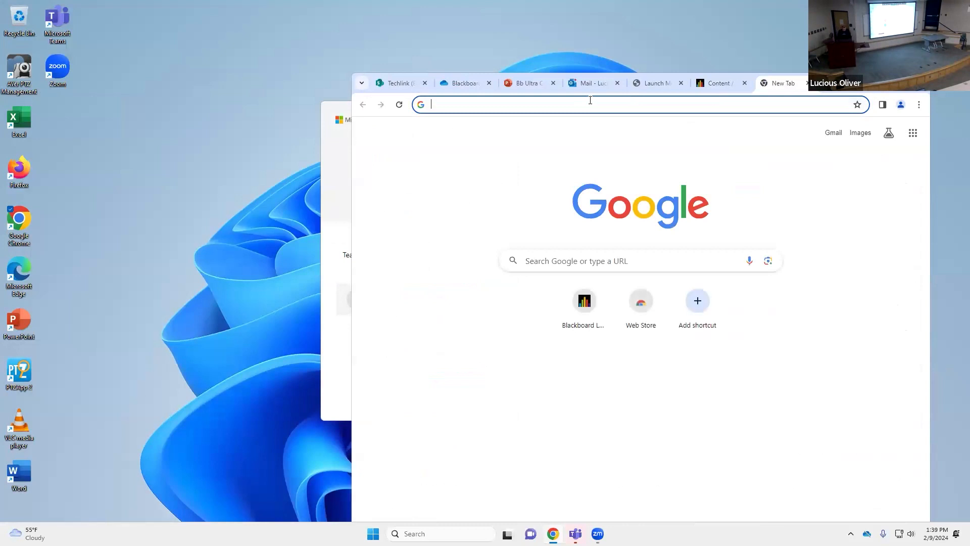
pyautogui.write('g')
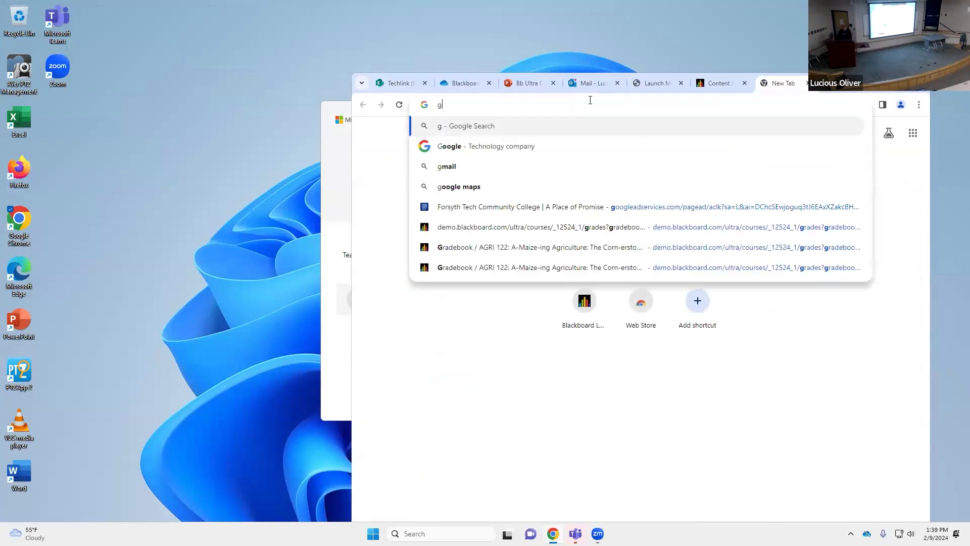
pyautogui.write('oogle.com')
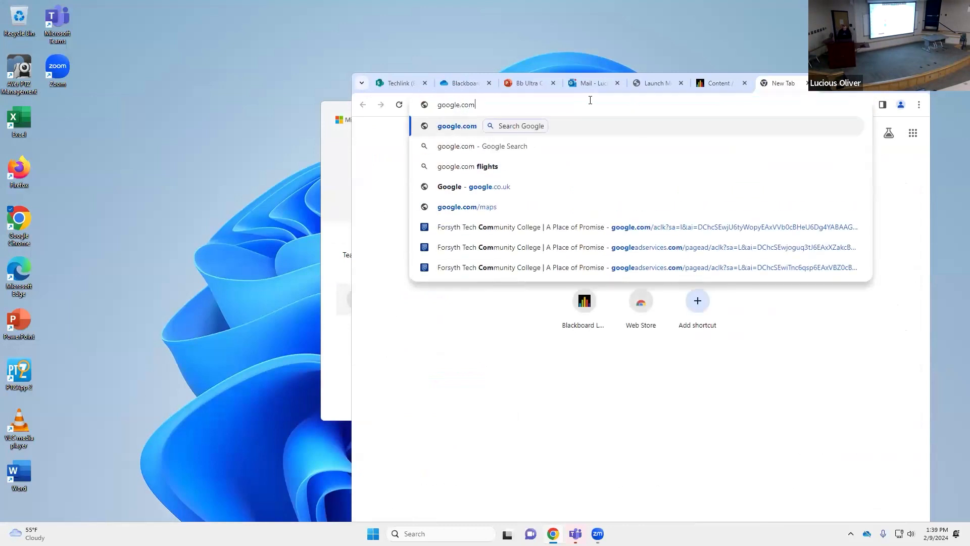
pyautogui.press('Return')
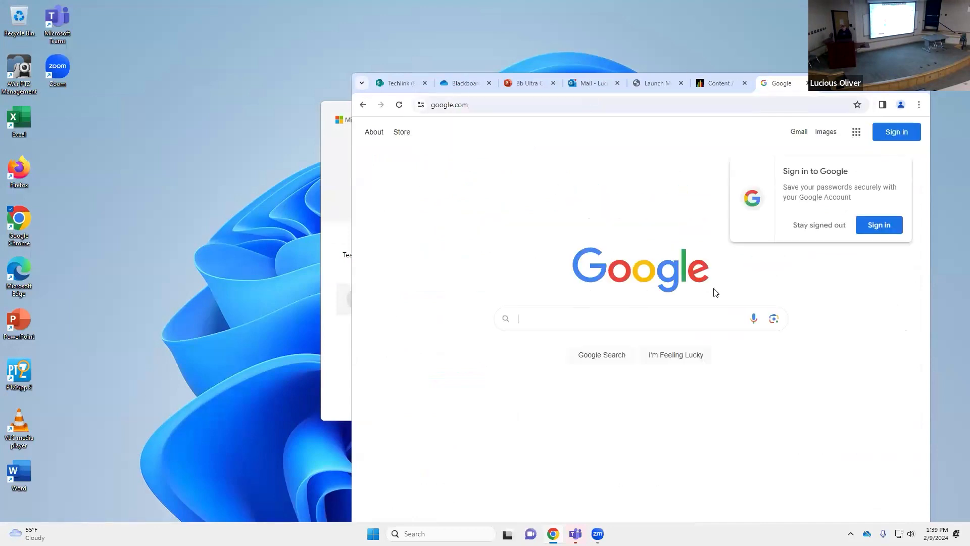
pyautogui.write('defi')
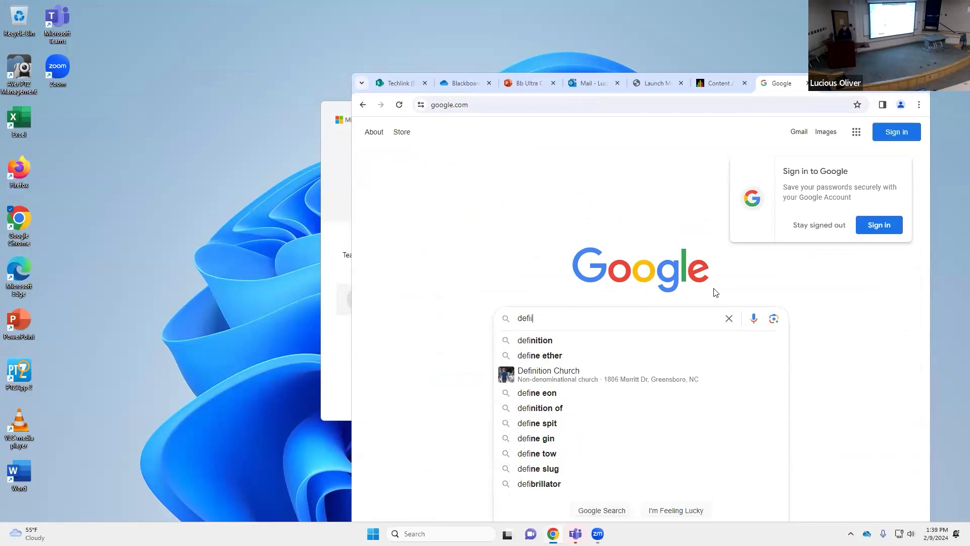
pyautogui.write('ition ')
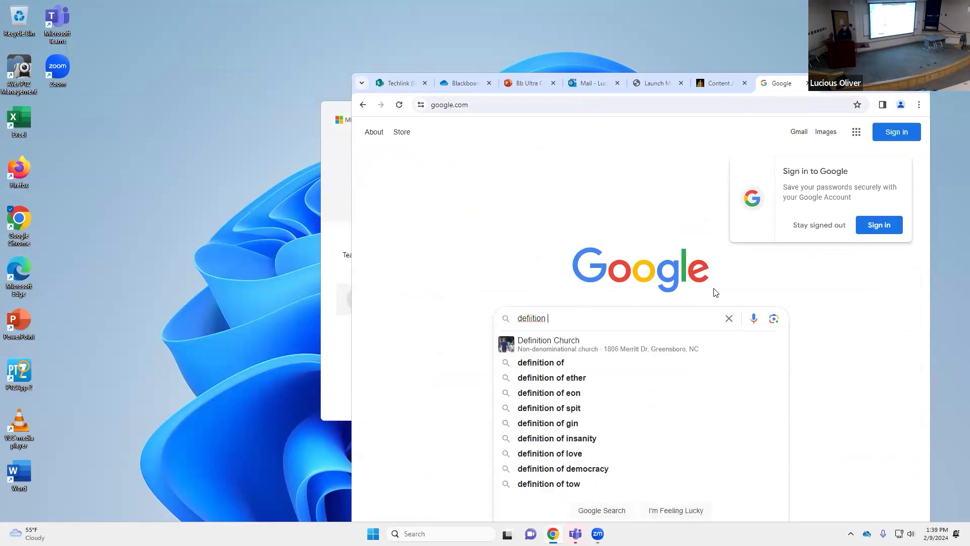
pyautogui.write('of marketing')
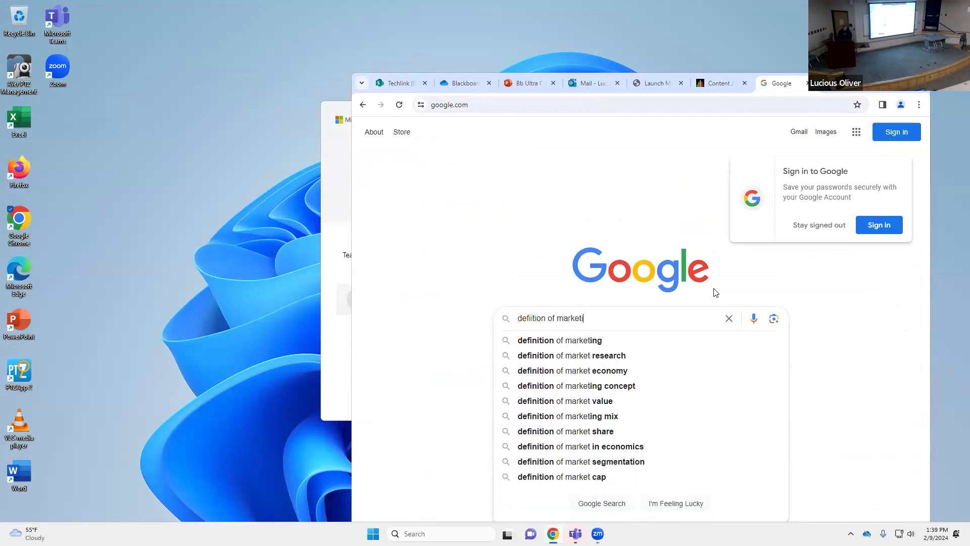
pyautogui.press('Return')
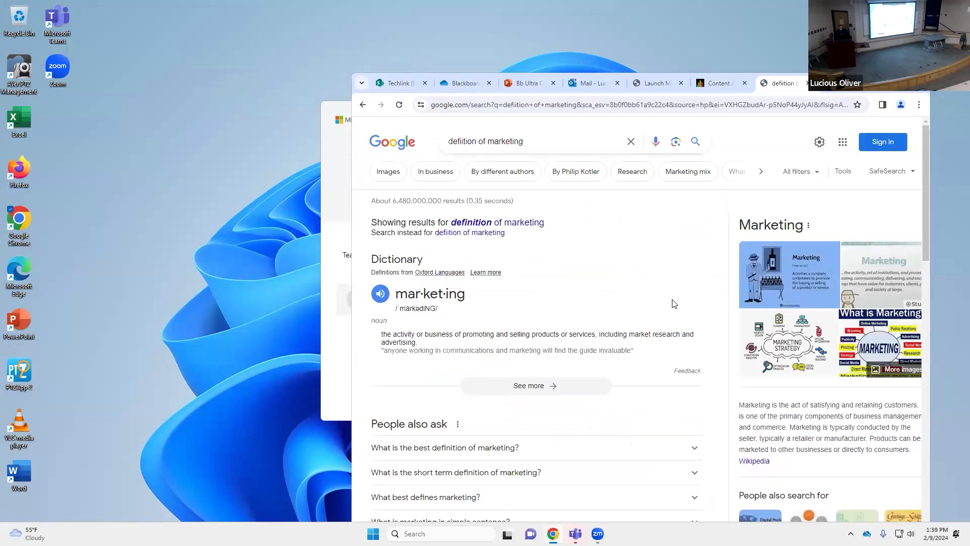
# Open the American Marketing Association's definition of marketing page and copy its Definition of Marketing Research section.
pyautogui.scroll(-1, 669, 305)
pyautogui.scroll(-3, 518, 308)
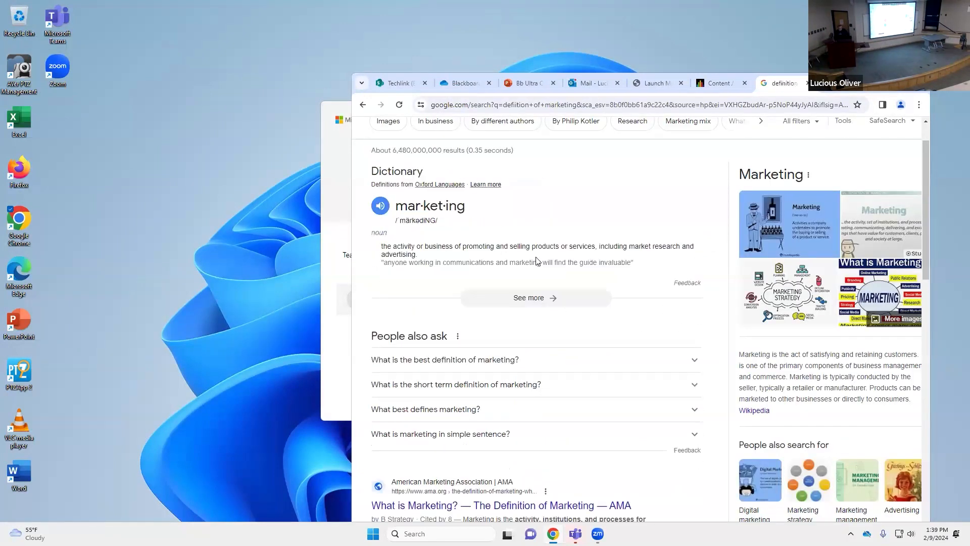
pyautogui.click(463, 356)
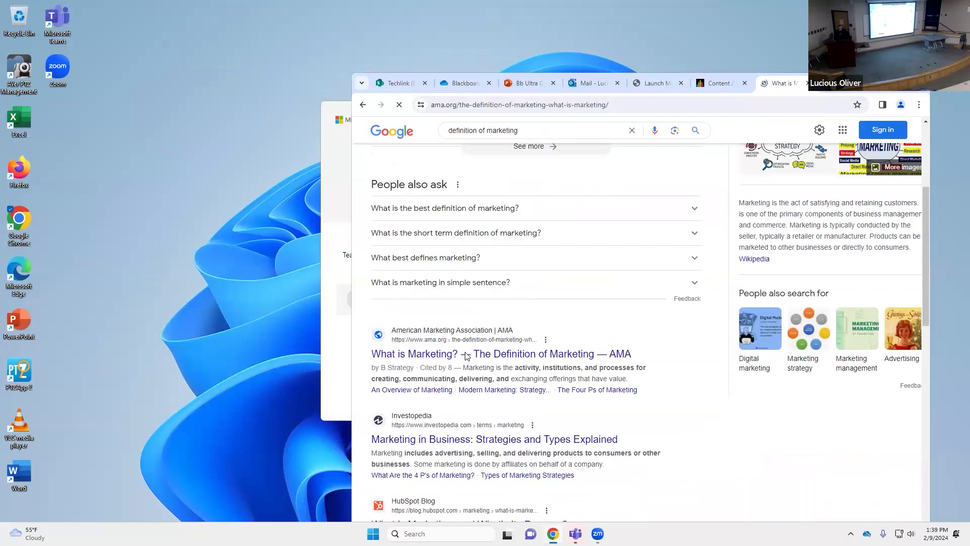
pyautogui.scroll(-3, 561, 317)
pyautogui.scroll(-10, 563, 322)
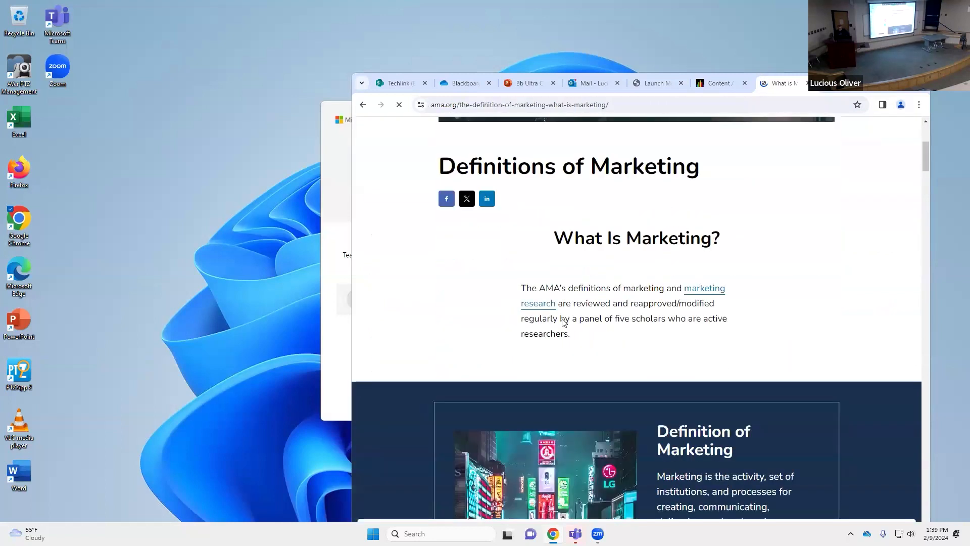
pyautogui.scroll(-6, 564, 322)
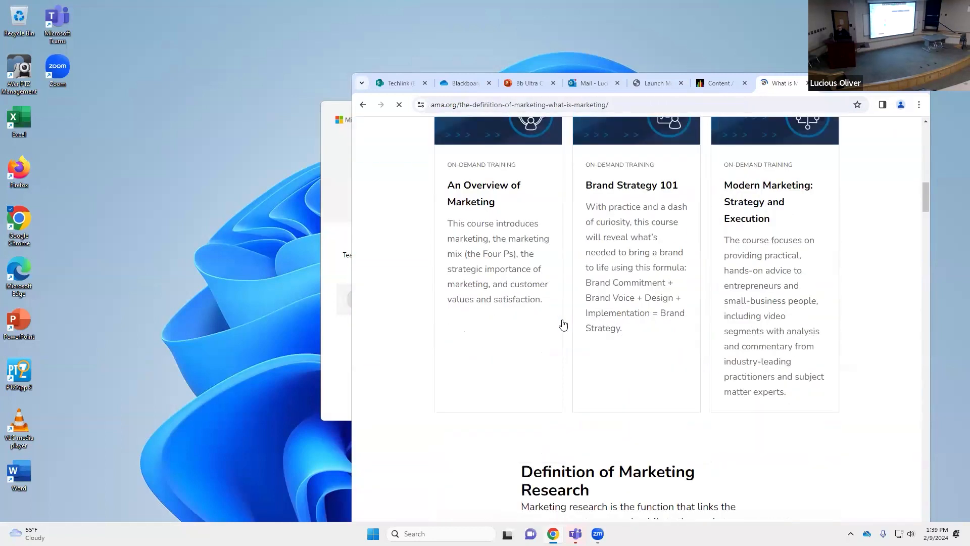
pyautogui.moveTo(524, 273); pyautogui.dragTo(683, 475)
pyautogui.hotkey('ctrl', 'c')
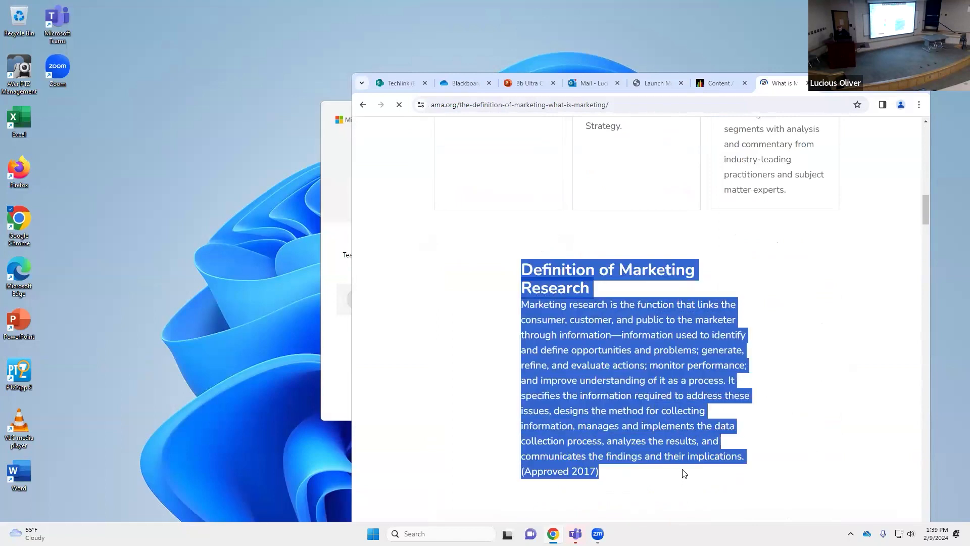
# Switch back to the Blackboard course and reopen New Document 2/9/24 in the Week 2: Understanding Advertising module.
pyautogui.click(722, 86)
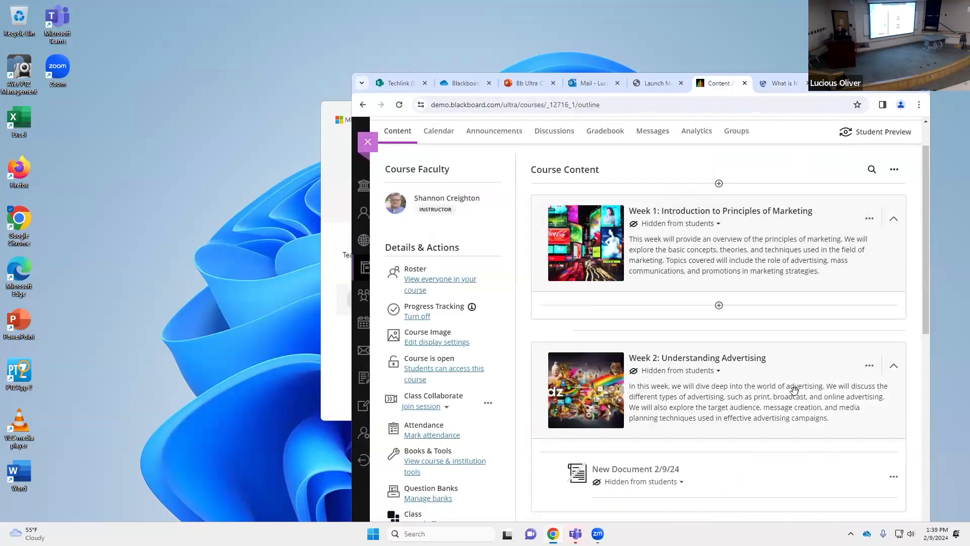
pyautogui.click(787, 357)
pyautogui.scroll(-7, 787, 356)
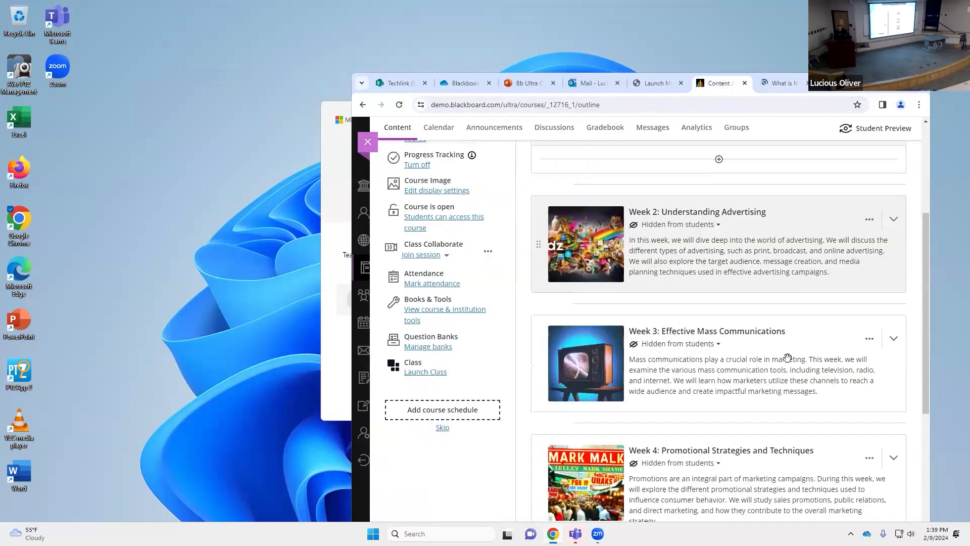
pyautogui.scroll(-1, 775, 357)
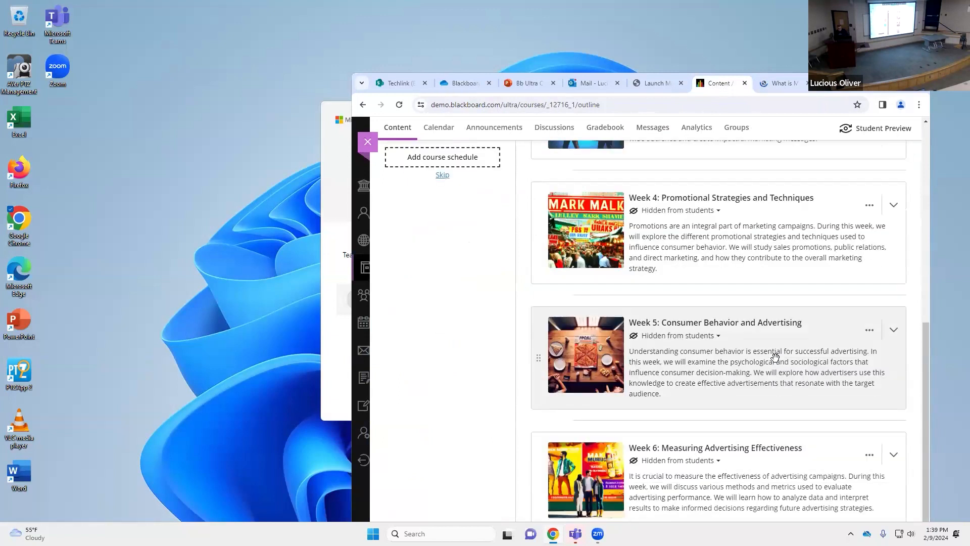
pyautogui.scroll(-2, 763, 339)
pyautogui.scroll(4, 764, 338)
pyautogui.scroll(2, 765, 338)
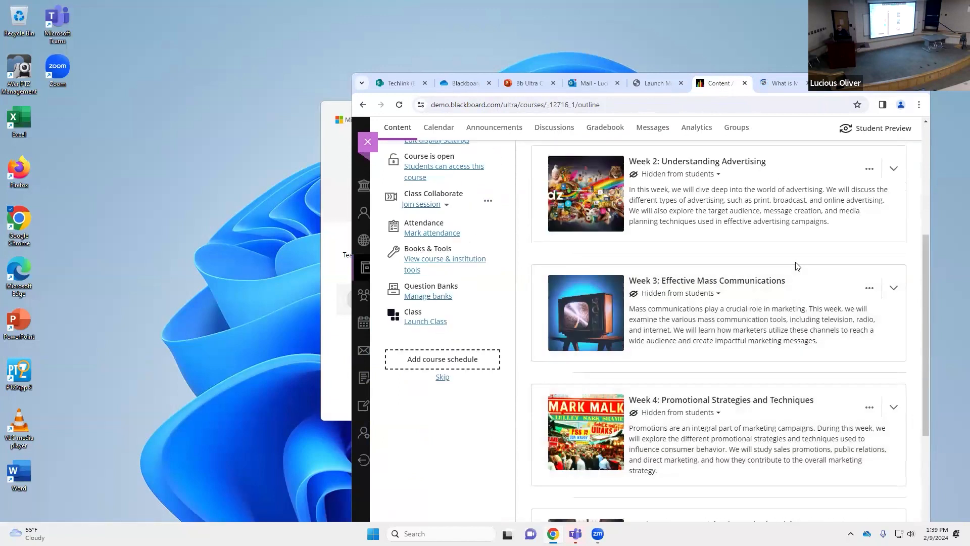
pyautogui.click(894, 169)
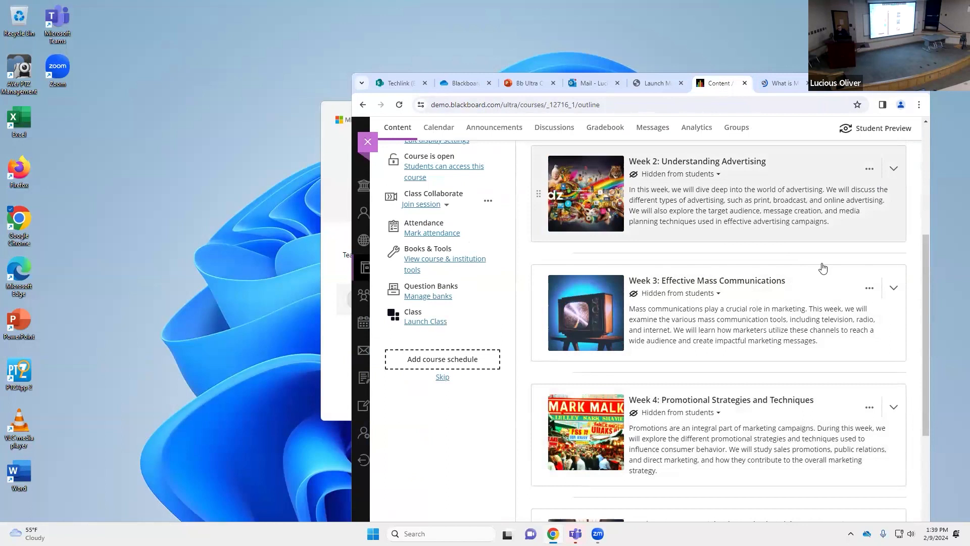
pyautogui.click(665, 278)
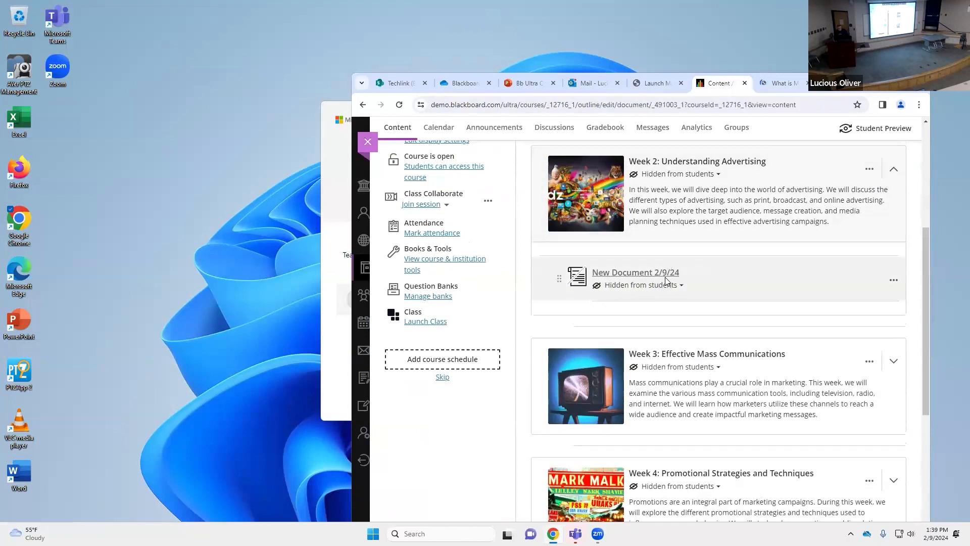
# Paste the copied Definition of Marketing Research text into the document's content block and save it.
pyautogui.click(661, 420)
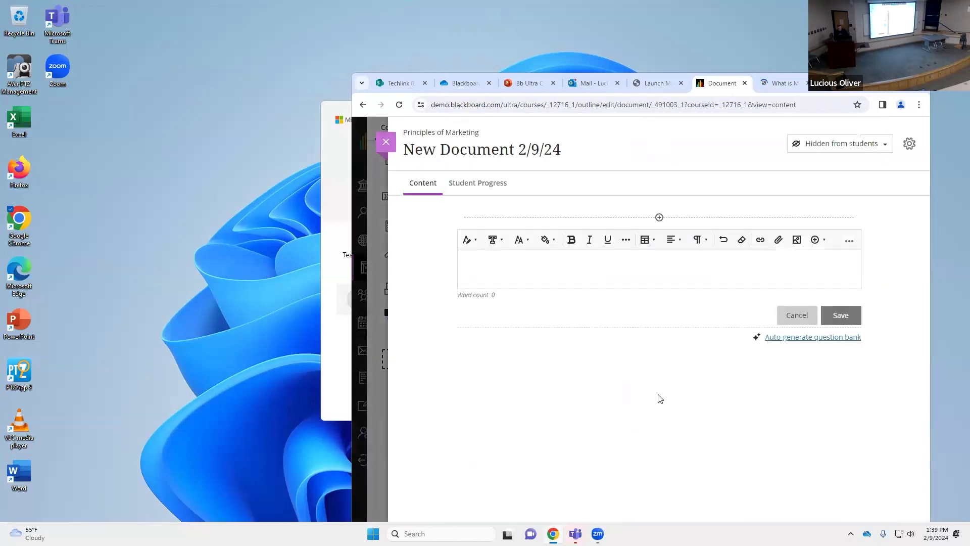
pyautogui.hotkey('ctrl', 'v')
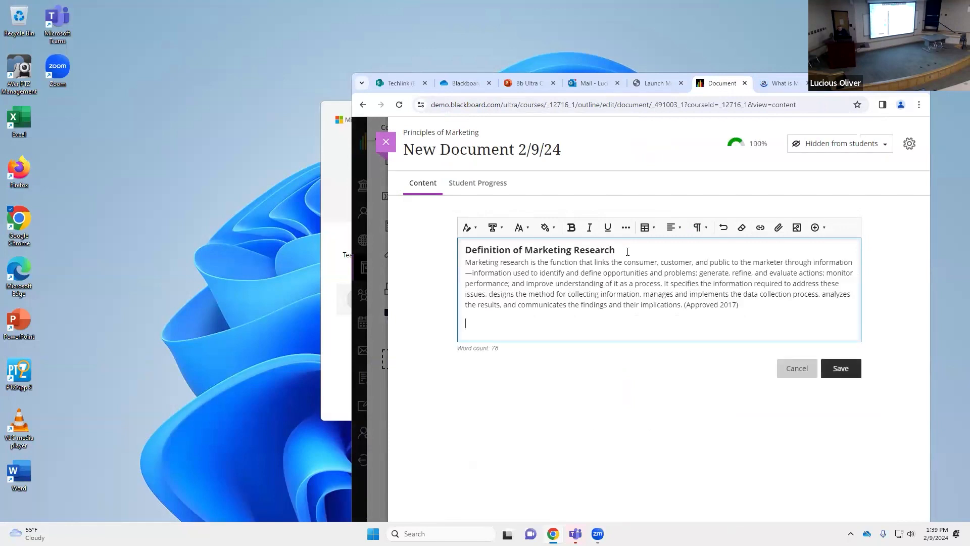
pyautogui.click(849, 369)
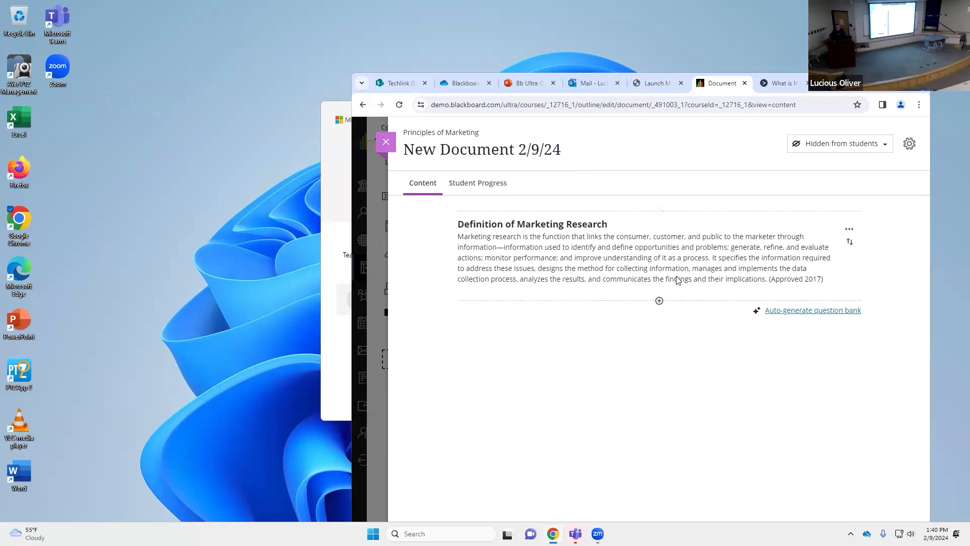
# Start auto-generating a question bank from the document and choose Inspire me! as the question type.
pyautogui.click(790, 311)
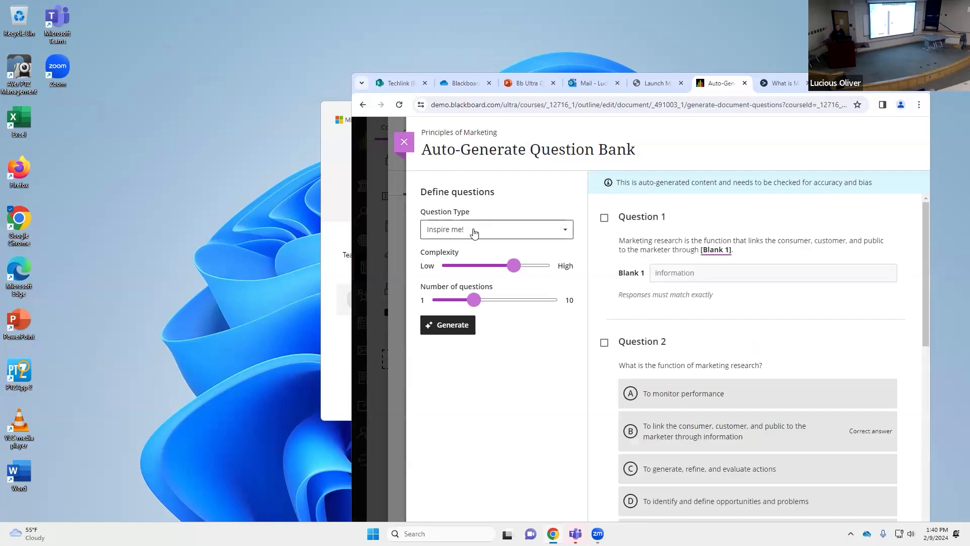
pyautogui.click(474, 230)
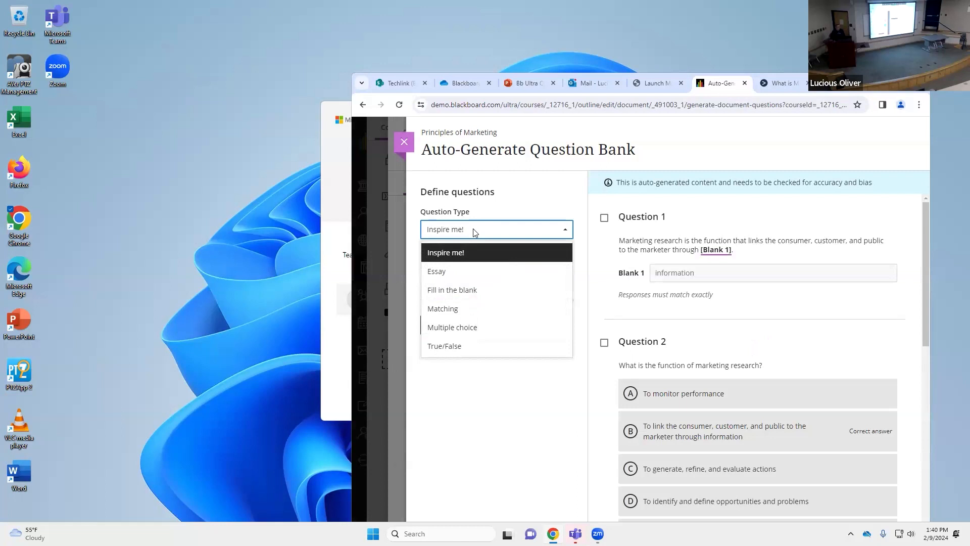
pyautogui.click(473, 257)
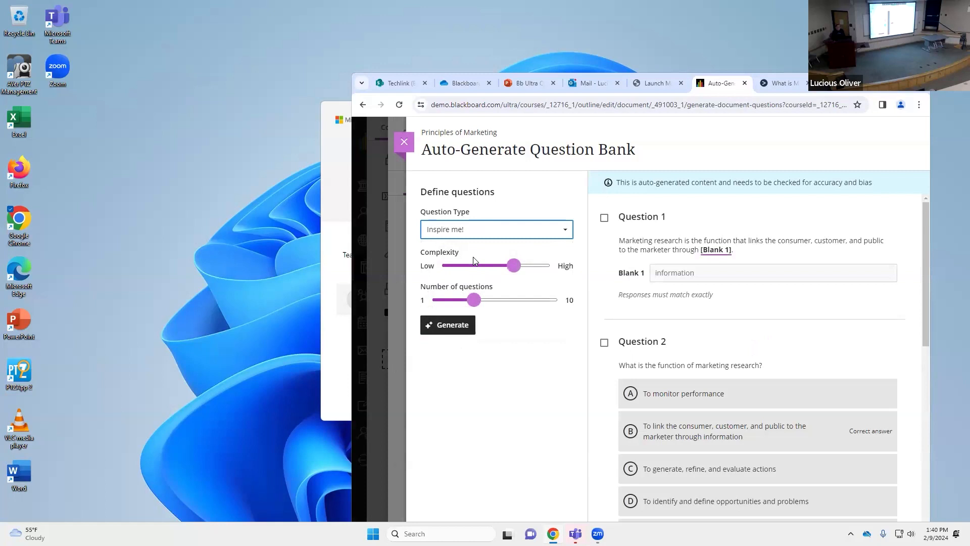
# Set the complexity about two-thirds of the way to High and the number of questions to 5, and regenerate the questions.
pyautogui.moveTo(513, 266); pyautogui.dragTo(494, 271)
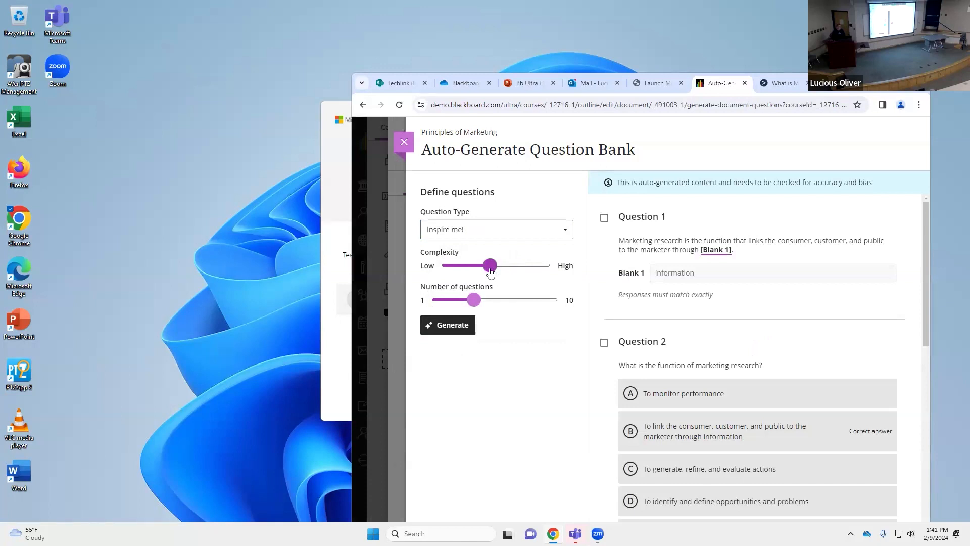
pyautogui.moveTo(489, 271); pyautogui.dragTo(462, 273)
pyautogui.moveTo(472, 272); pyautogui.dragTo(524, 270)
pyautogui.moveTo(524, 271); pyautogui.dragTo(513, 270)
pyautogui.click(475, 300)
pyautogui.moveTo(475, 300); pyautogui.dragTo(487, 300)
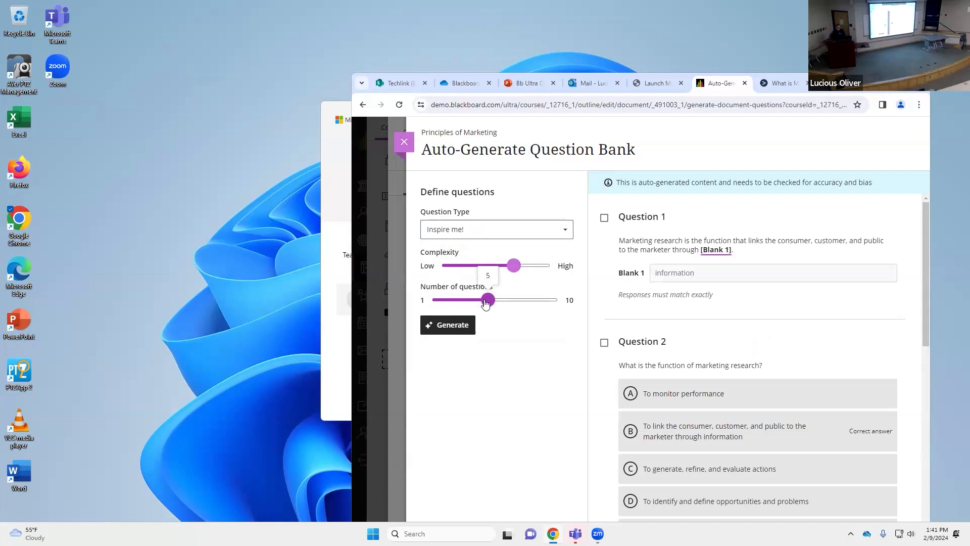
pyautogui.click(450, 327)
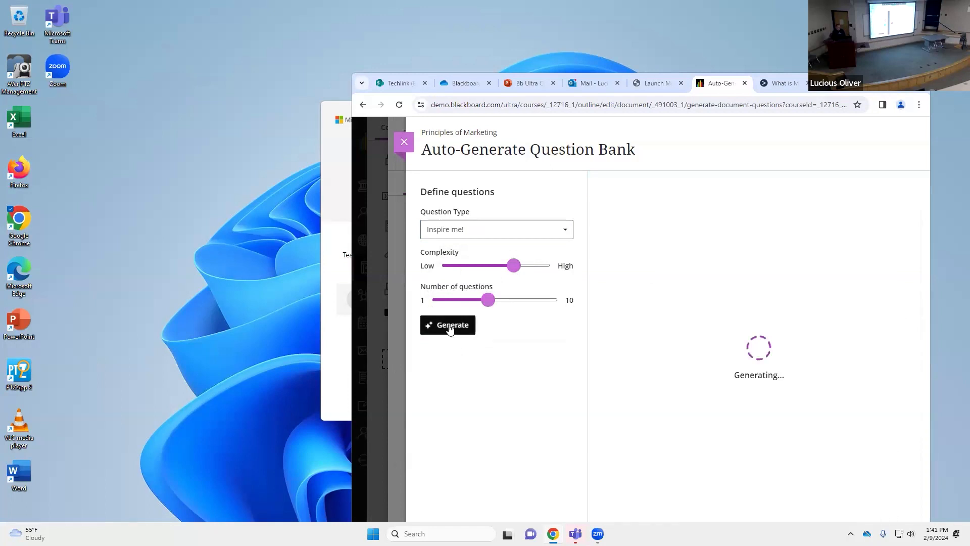
# Maximize the browser window and add generated questions 2, 3 and 5 to the question bank.
pyautogui.doubleClick(809, 92)
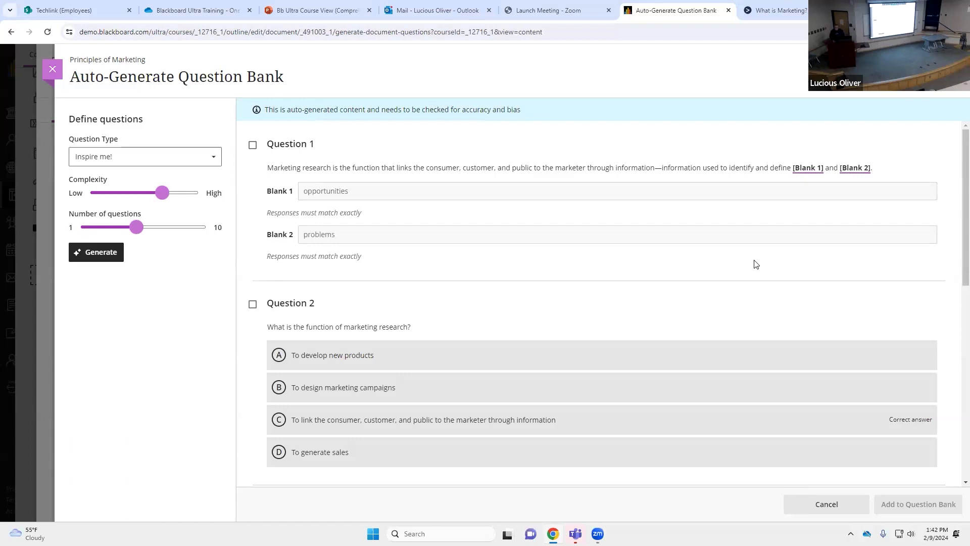
pyautogui.scroll(-1, 468, 277)
pyautogui.scroll(1, 468, 277)
pyautogui.scroll(-1, 579, 317)
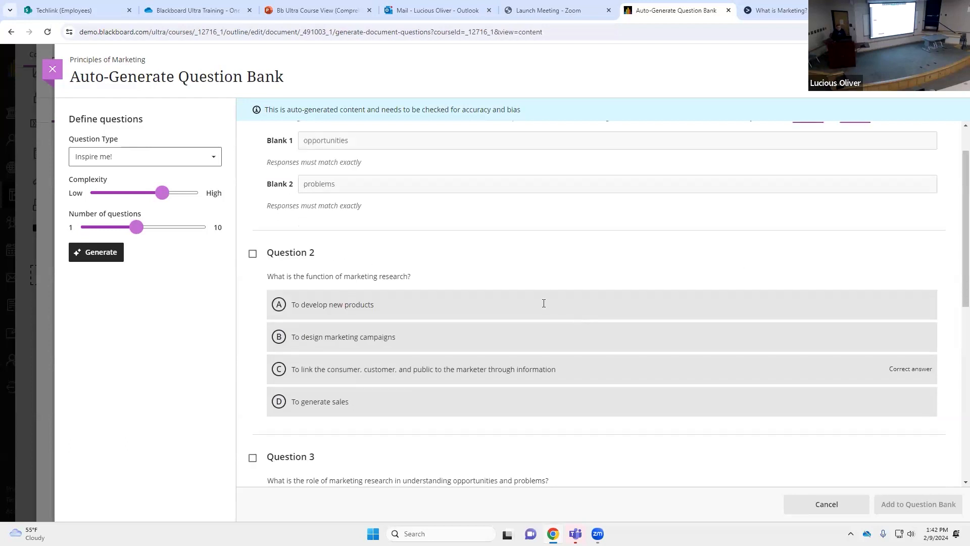
pyautogui.click(252, 253)
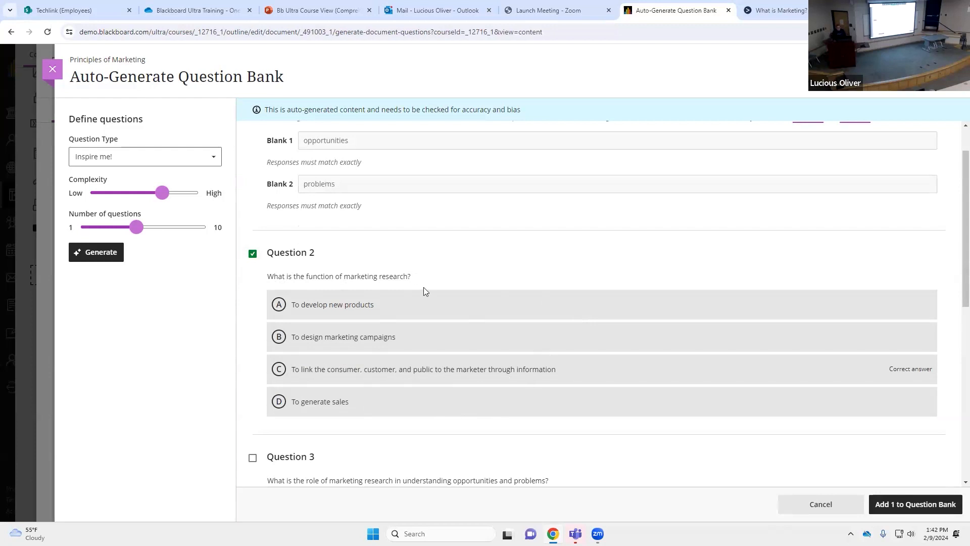
pyautogui.scroll(-4, 513, 161)
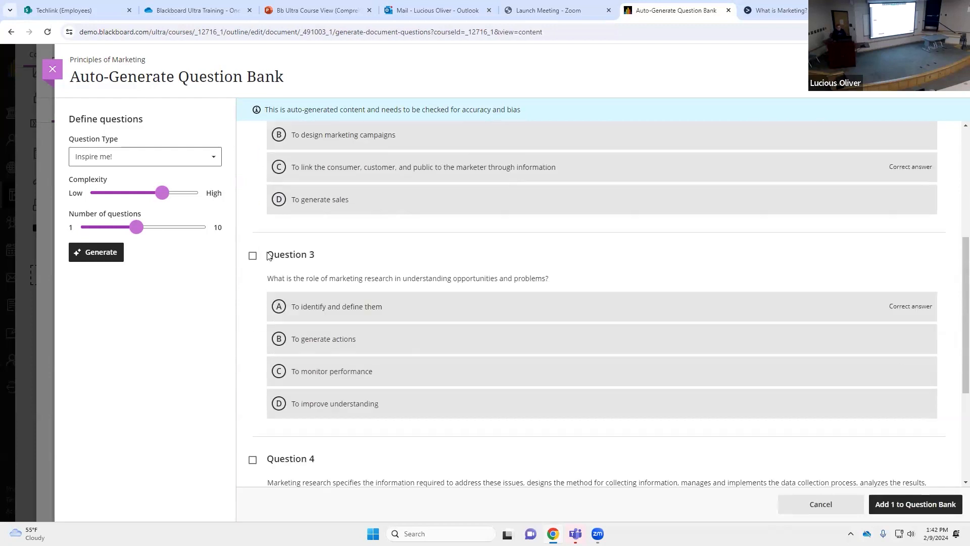
pyautogui.click(252, 256)
pyautogui.scroll(-4, 407, 310)
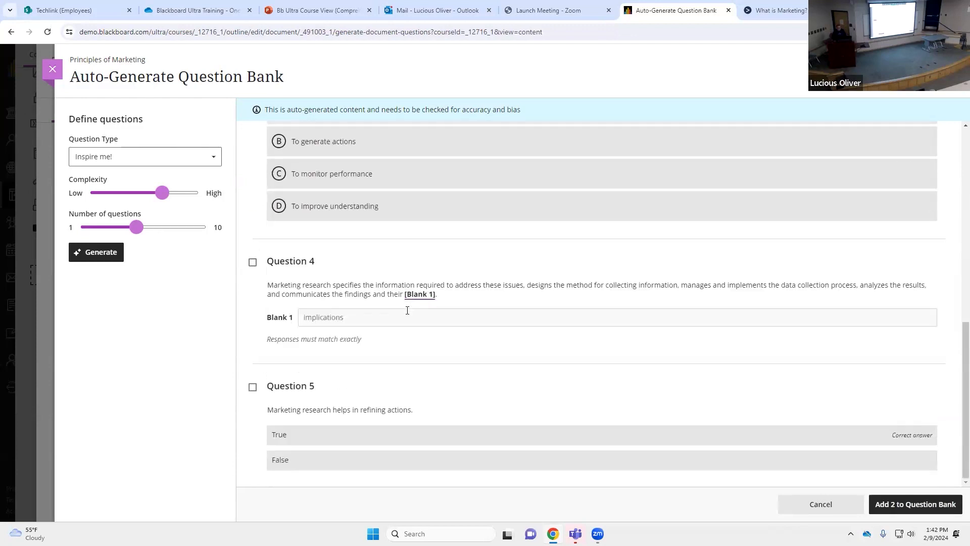
pyautogui.click(253, 387)
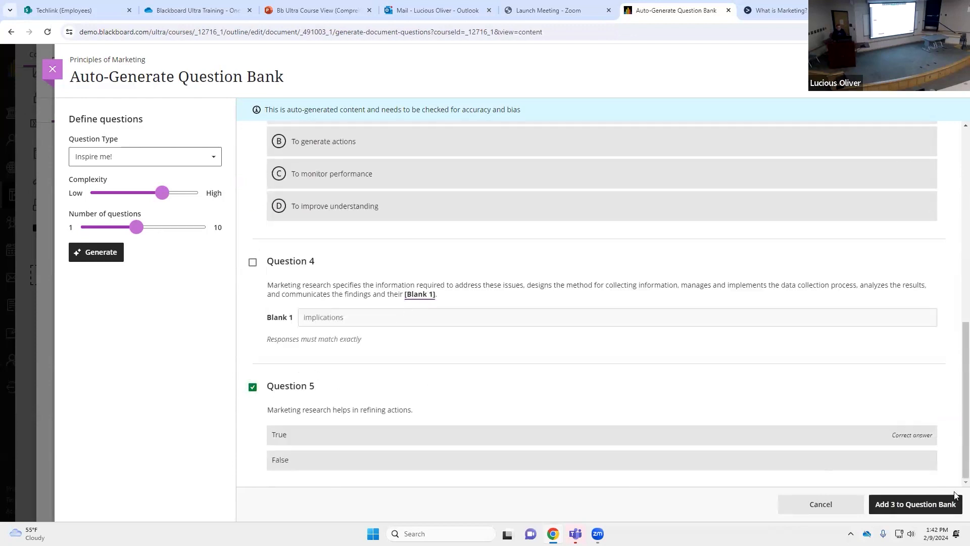
pyautogui.click(917, 506)
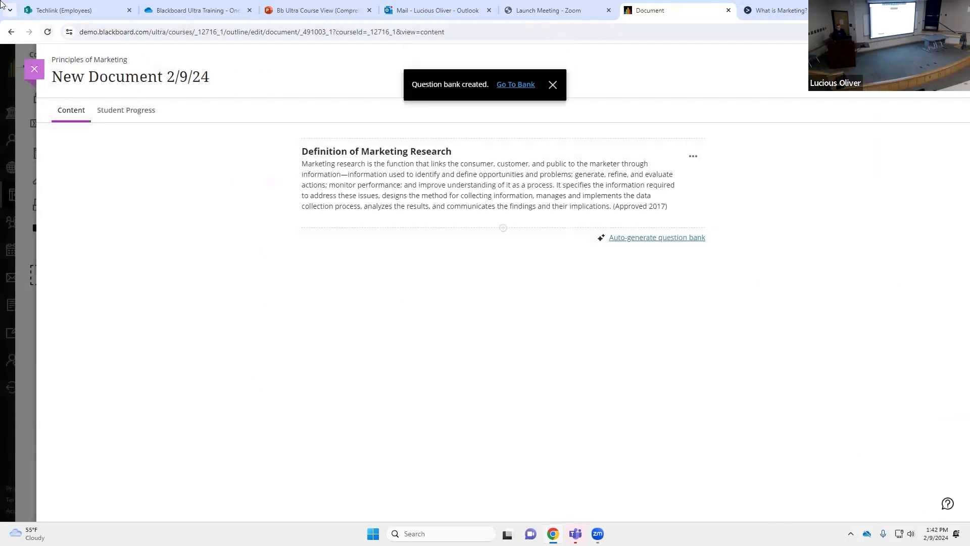
# Close the document and open the generated bank for New Document 2/9/24 from the course's question banks.
pyautogui.click(38, 77)
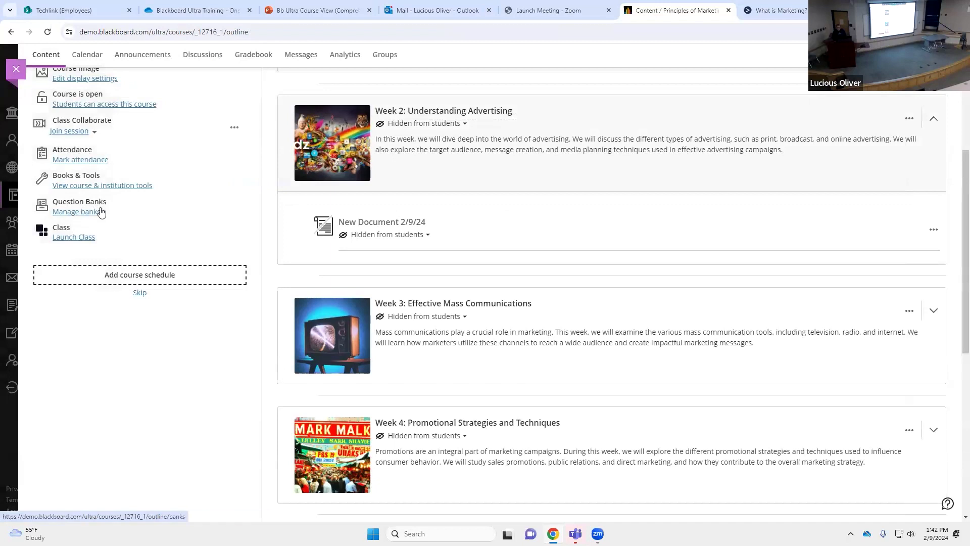
pyautogui.click(85, 212)
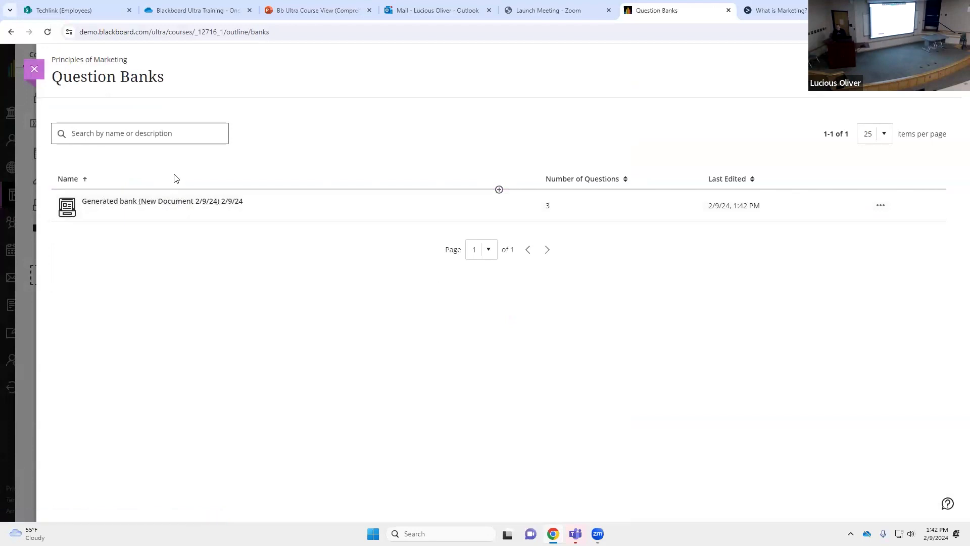
pyautogui.click(164, 203)
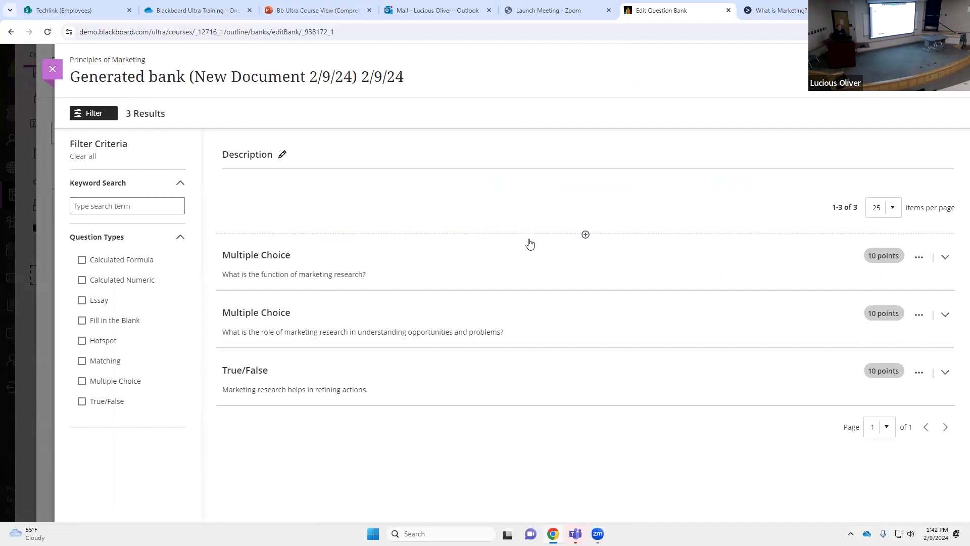
# Examine the answers and available actions of the "What is the function of marketing research?" question, and close the question banks.
pyautogui.click(944, 259)
pyautogui.click(907, 258)
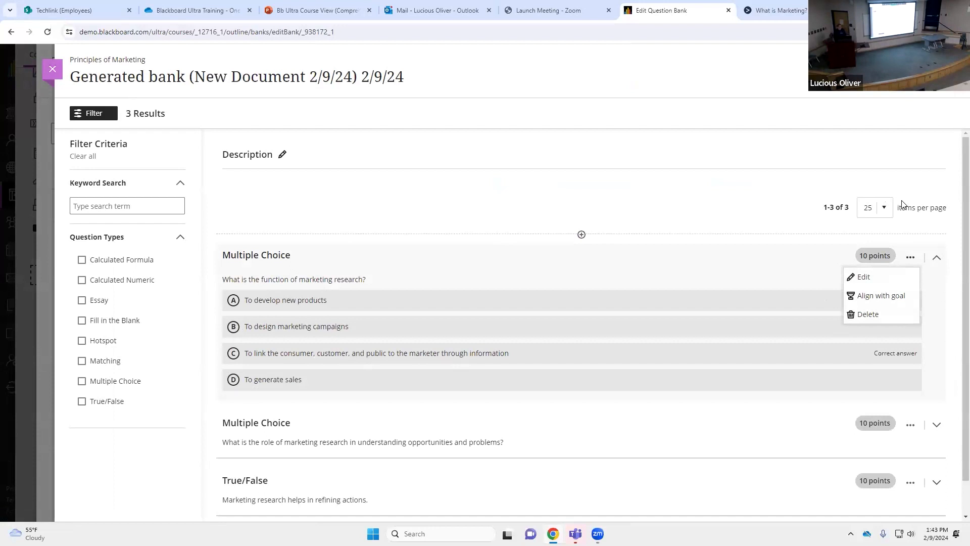
pyautogui.click(610, 193)
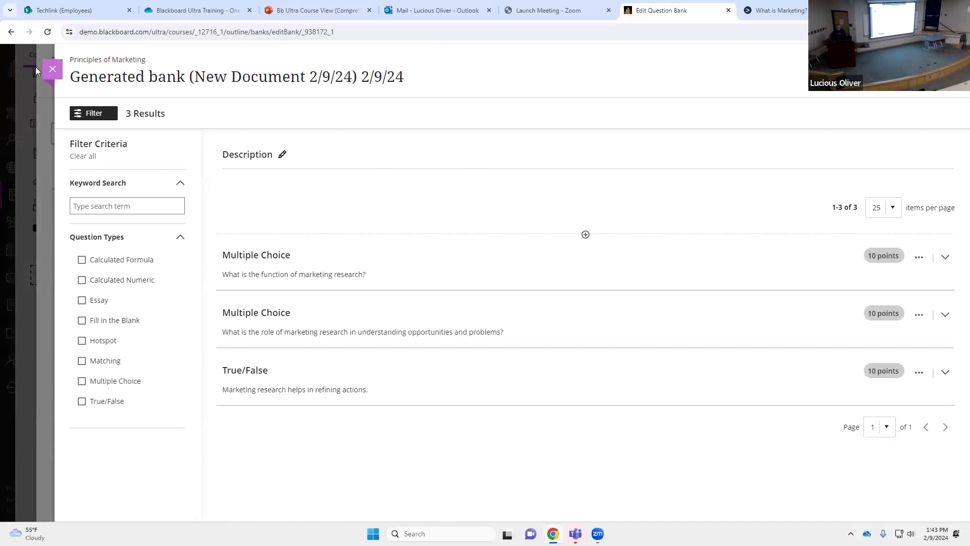
pyautogui.click(53, 70)
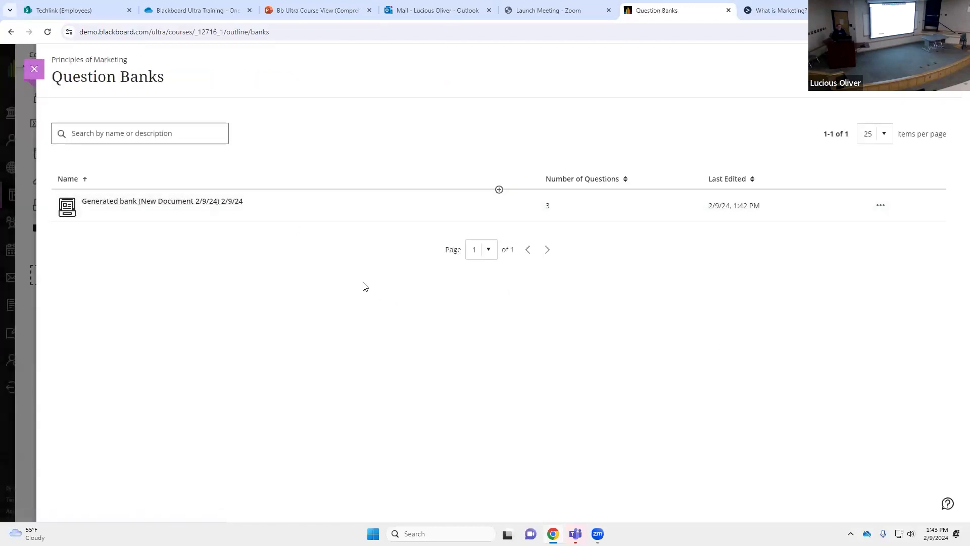
pyautogui.click(34, 69)
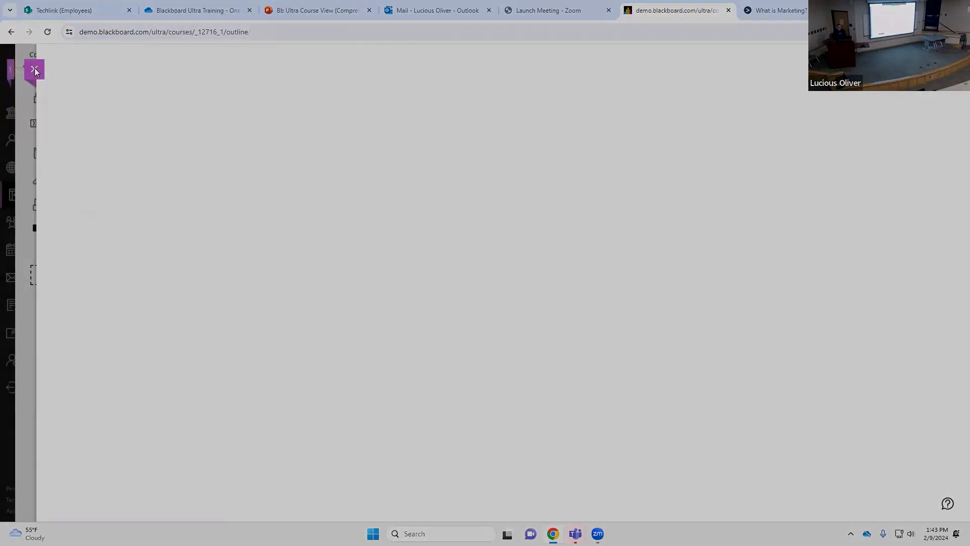